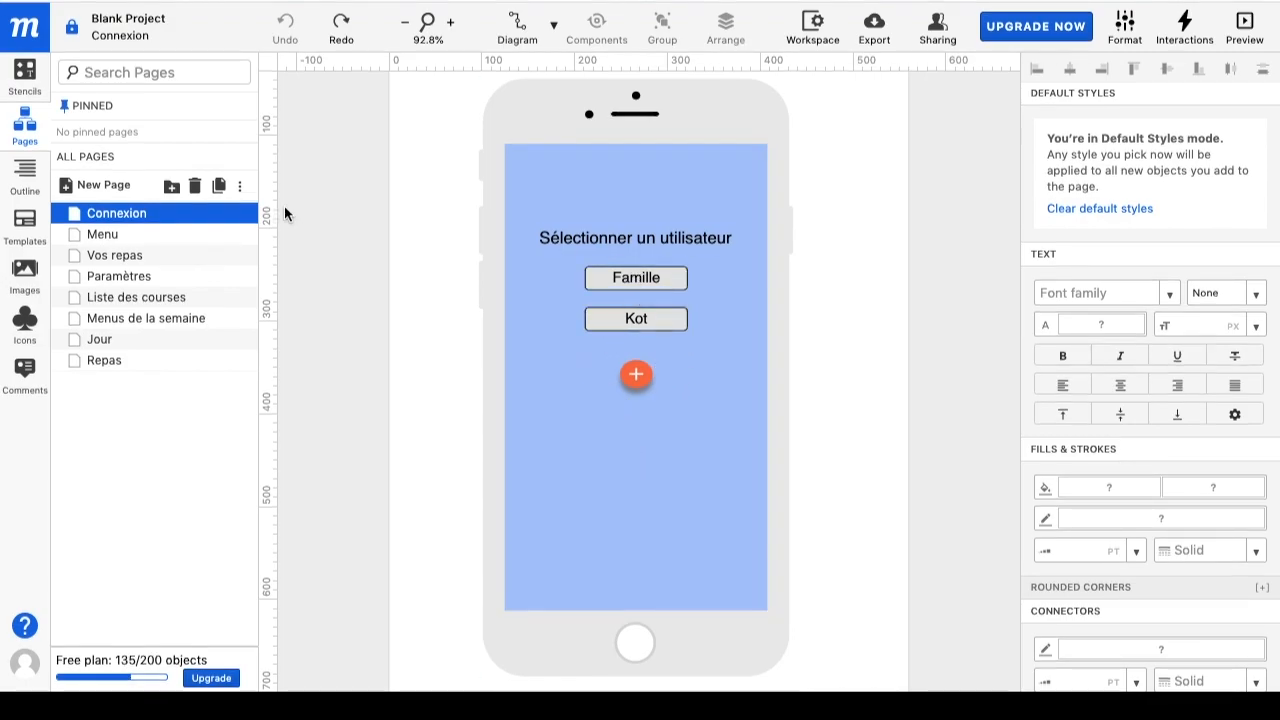
# - View the Menu page of the mockup and the meal list on the Vos repas page
pyautogui.click(180, 234)
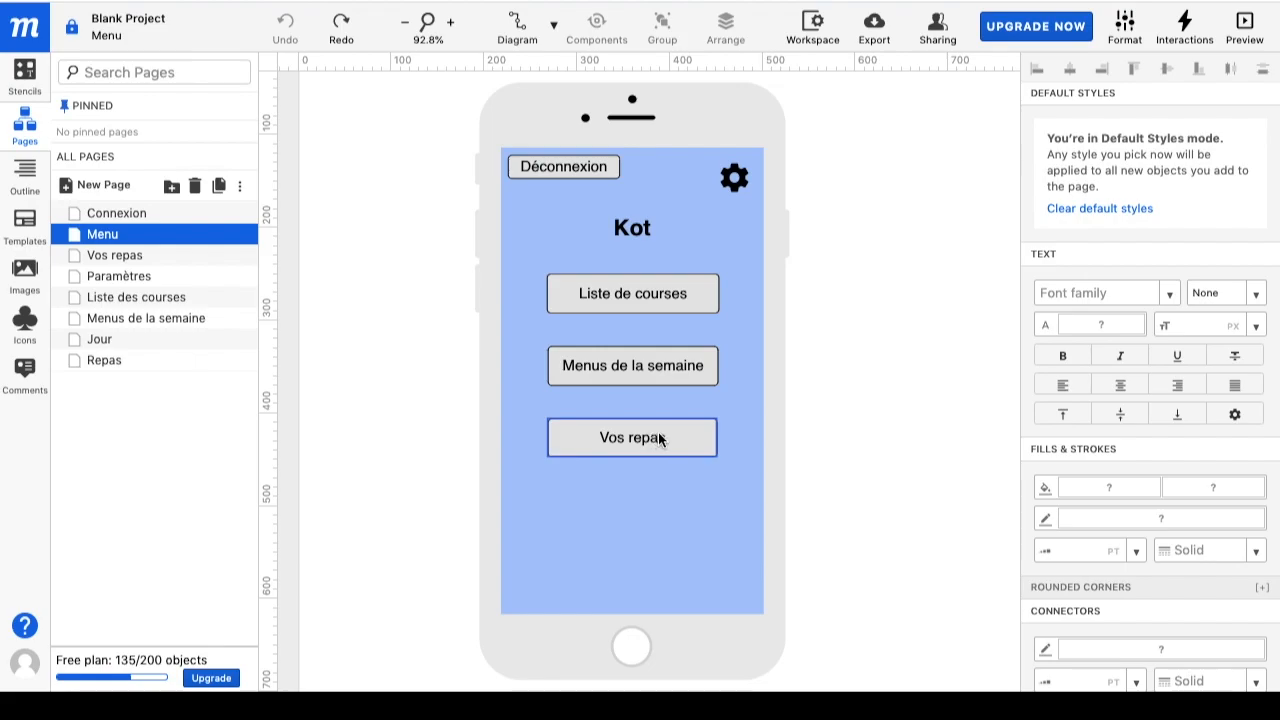
pyautogui.click(122, 255)
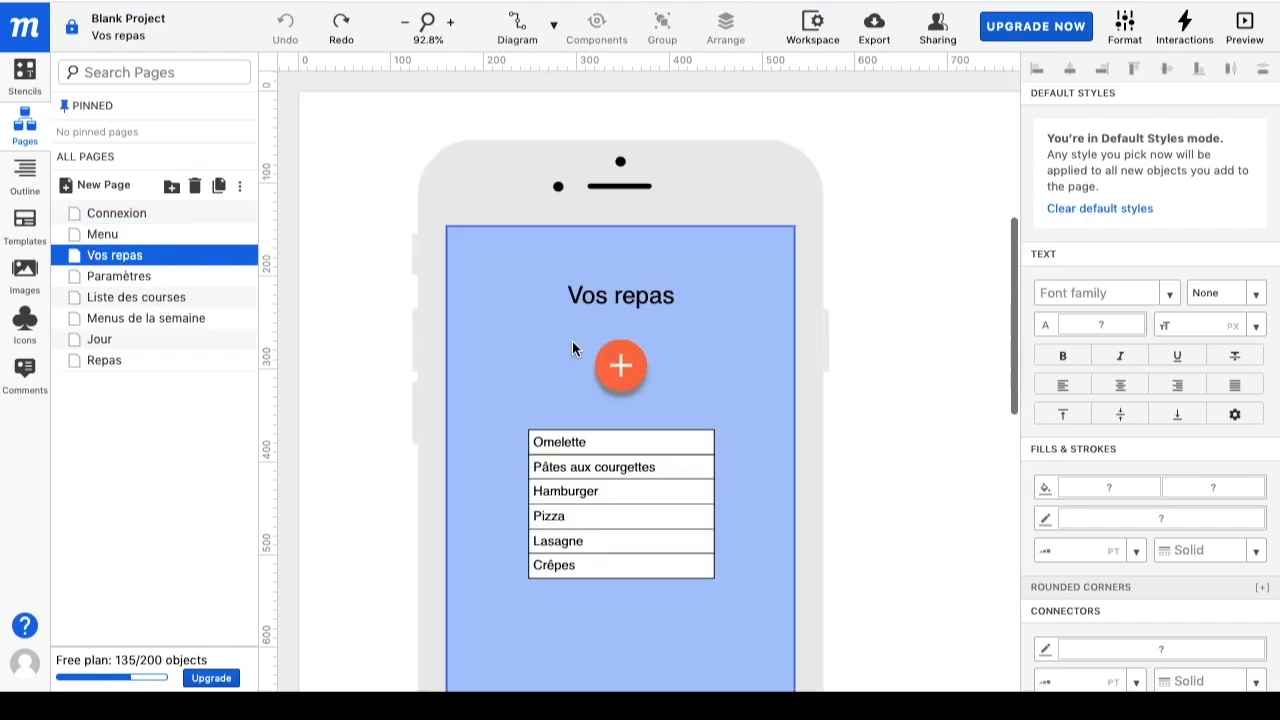
pyautogui.scroll(-1, 572, 343)
pyautogui.scroll(-1, 494, 412)
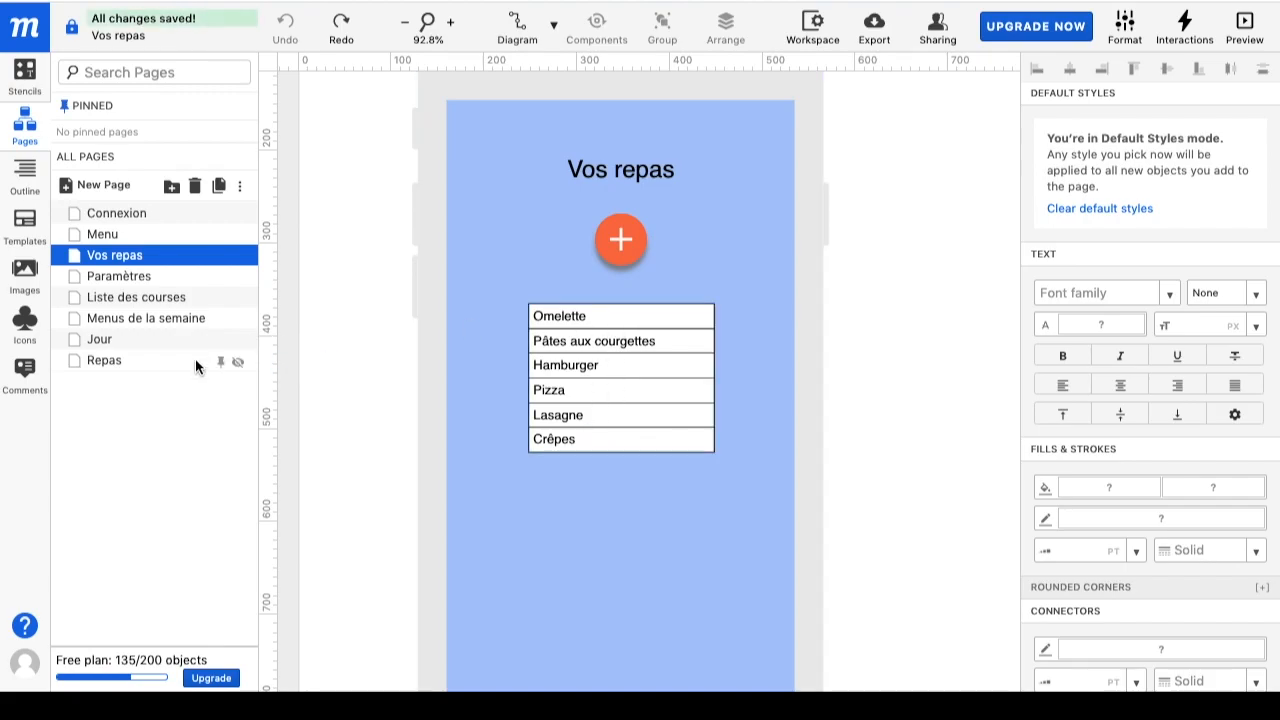
# - Open the Repas page and examine its ingredient quantities and the form for adding an ingredient
pyautogui.doubleClick(157, 359)
pyautogui.scroll(-3, 500, 290)
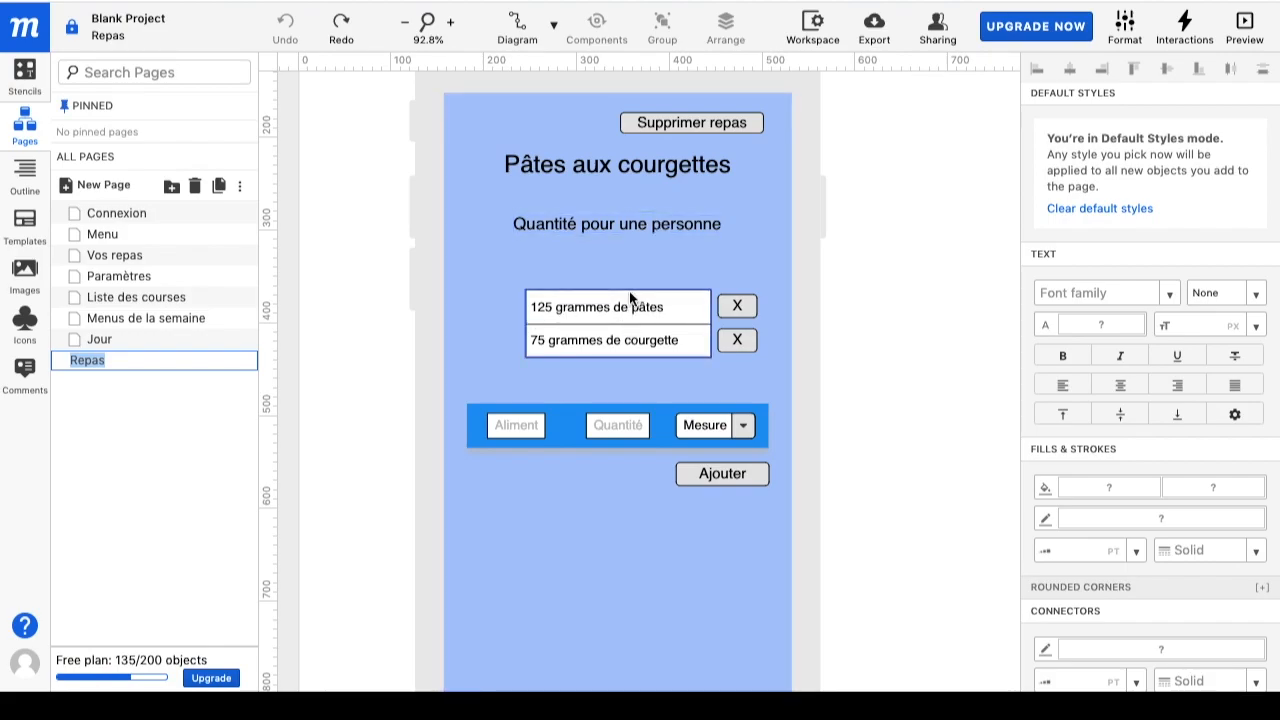
pyautogui.scroll(-1, 601, 337)
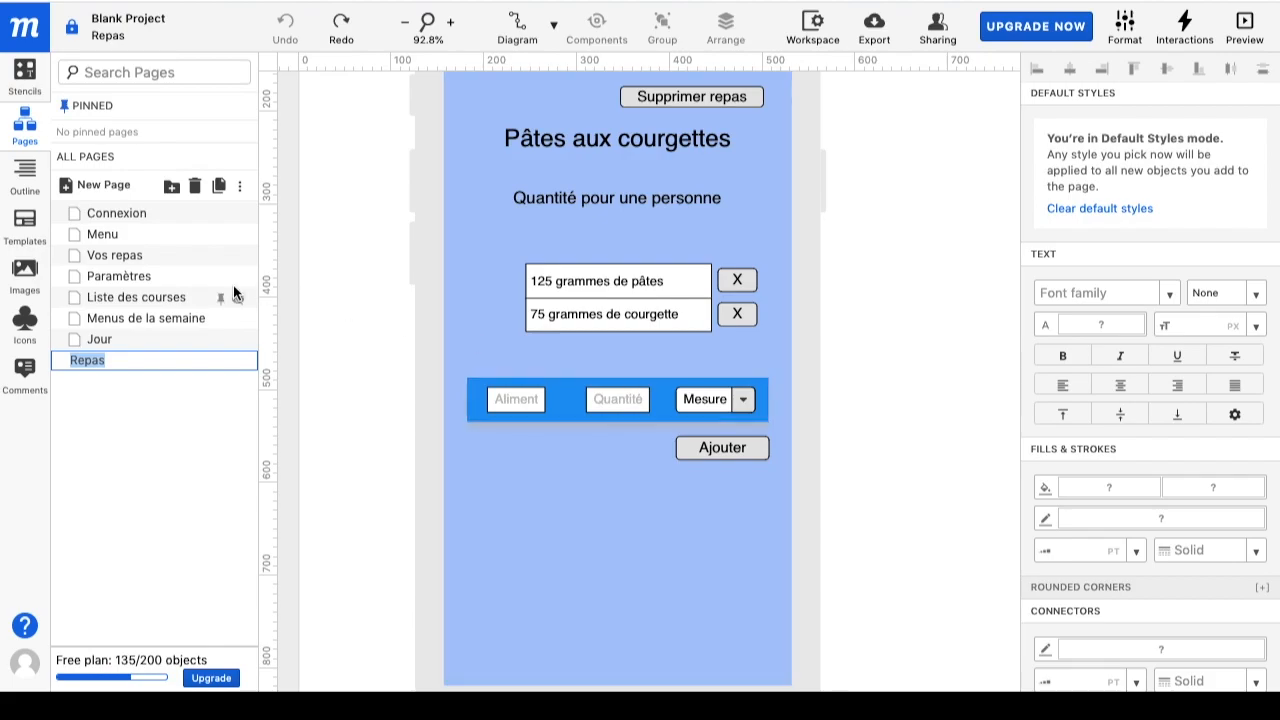
# - Return to the Menu page and examine the shopping list layout on the Liste des courses page
pyautogui.click(119, 234)
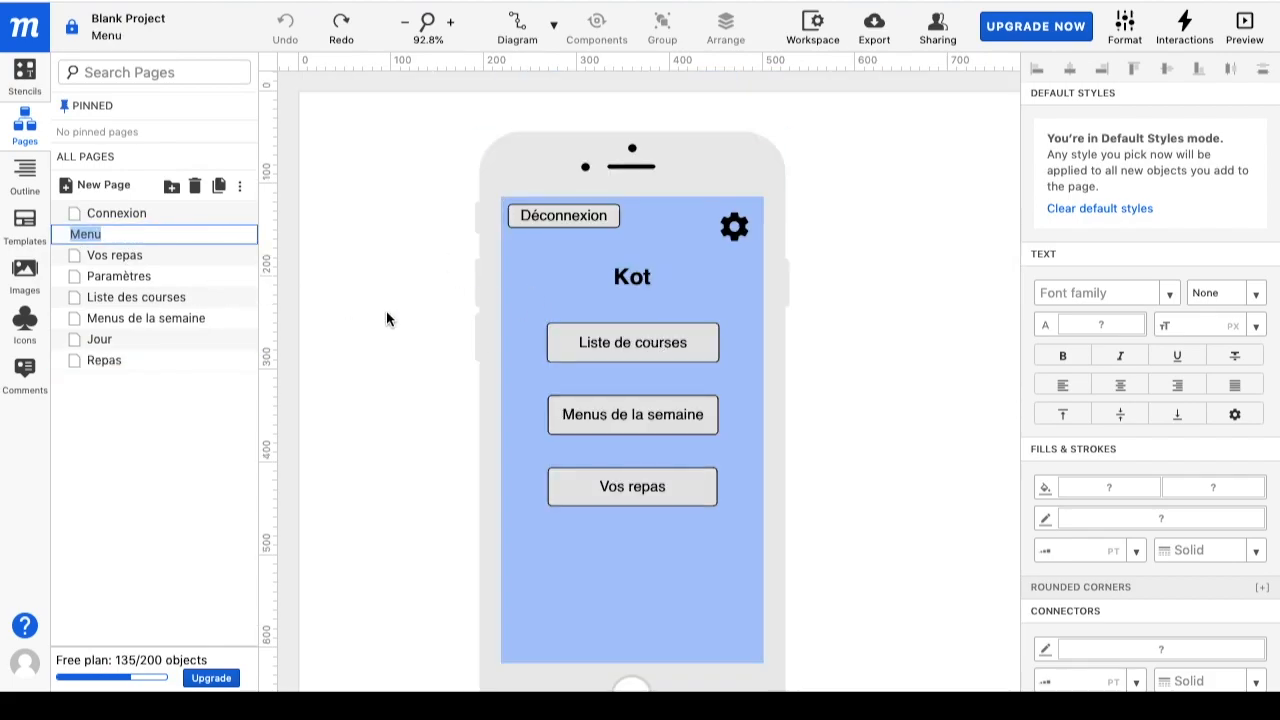
pyautogui.click(185, 298)
pyautogui.scroll(-1, 640, 329)
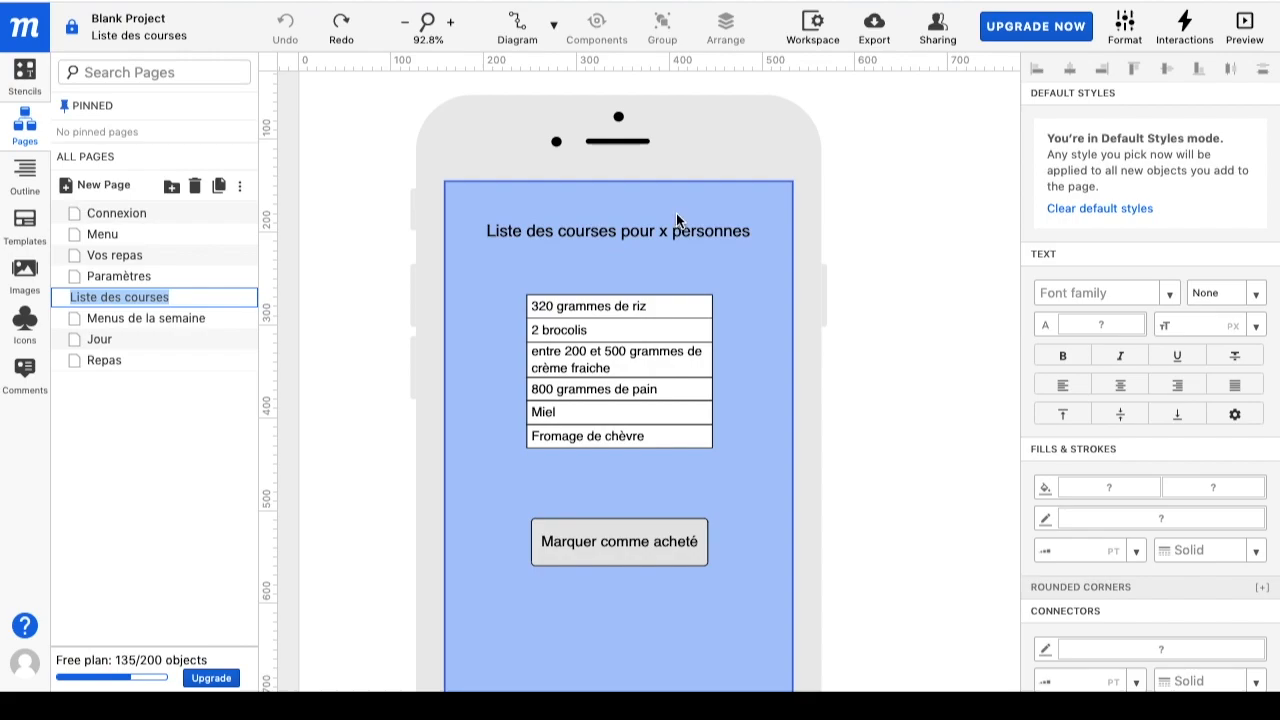
pyautogui.scroll(-1, 686, 233)
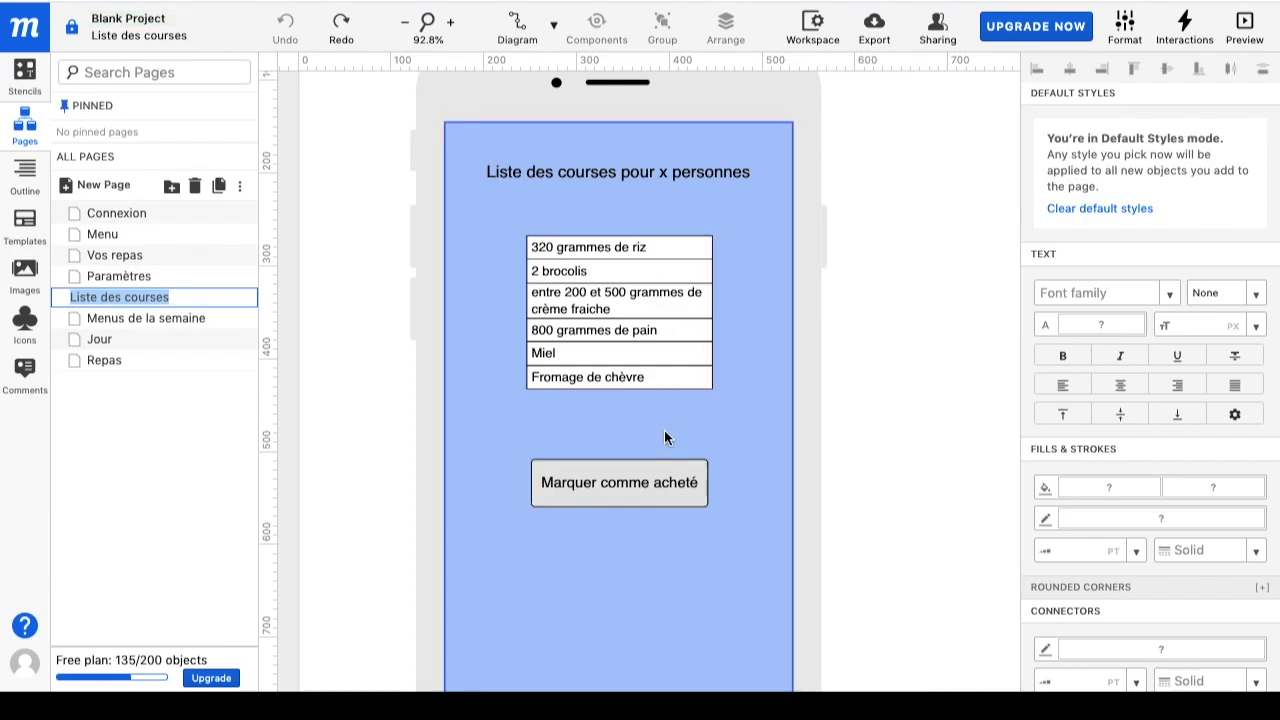
pyautogui.scroll(-2, 664, 437)
pyautogui.scroll(2, 664, 437)
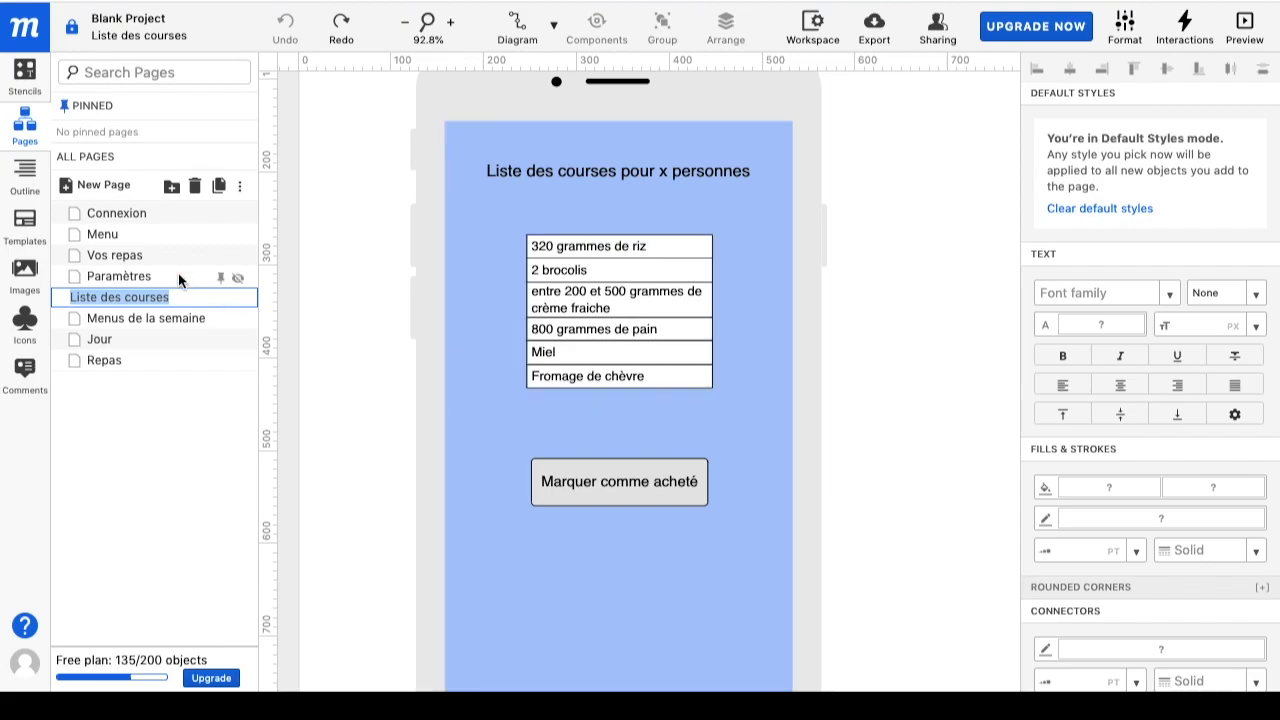
# - Examine the participant and diet settings on the Paramètres page, checking the Menu page that leads to it
pyautogui.doubleClick(130, 274)
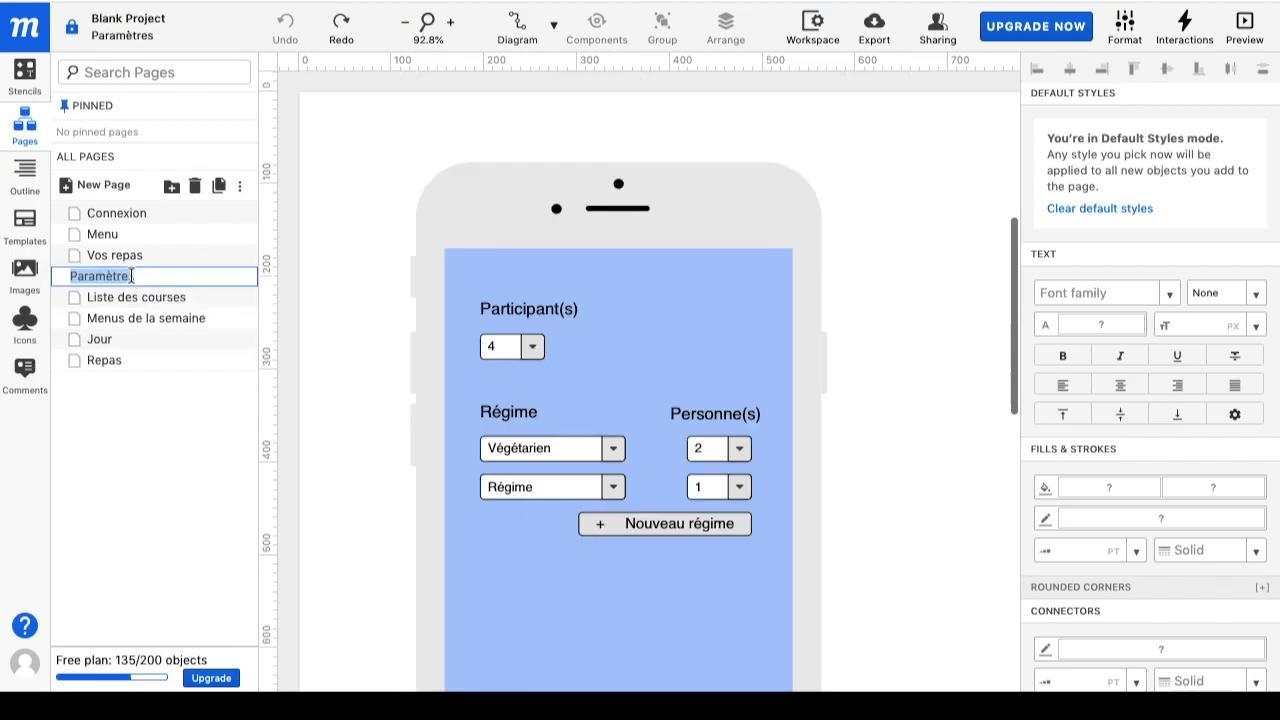
pyautogui.doubleClick(135, 234)
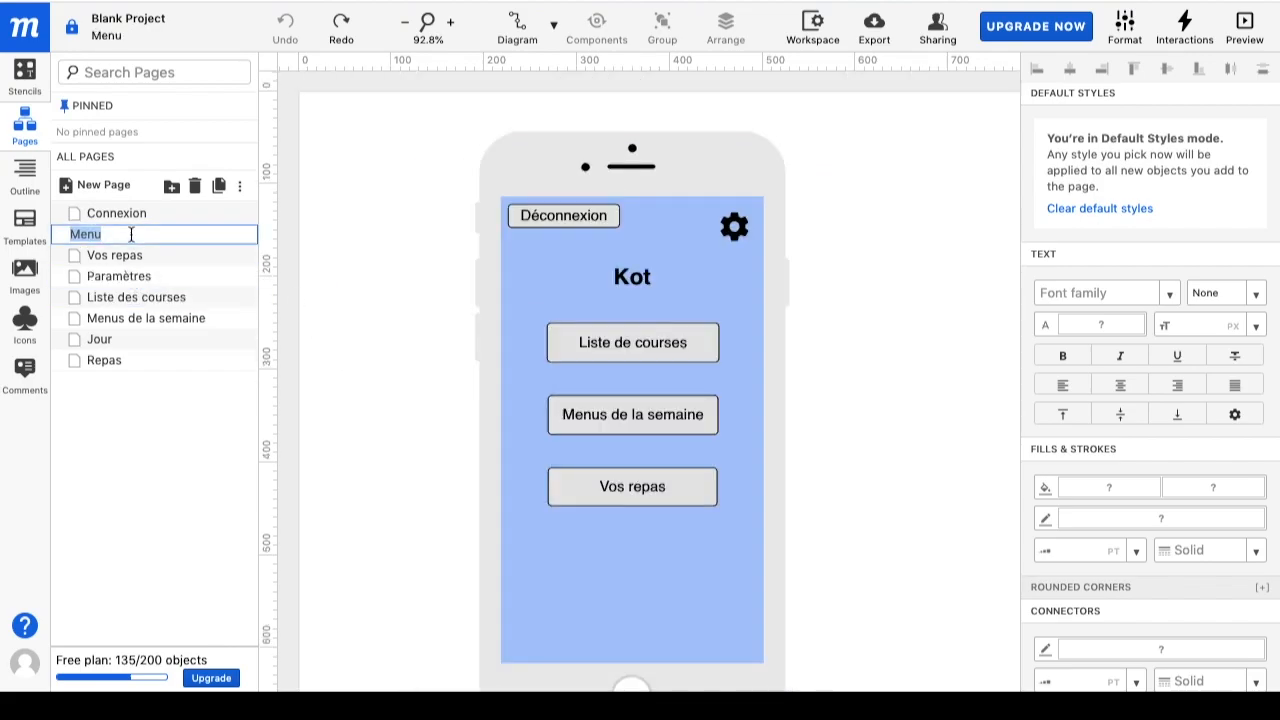
pyautogui.doubleClick(125, 276)
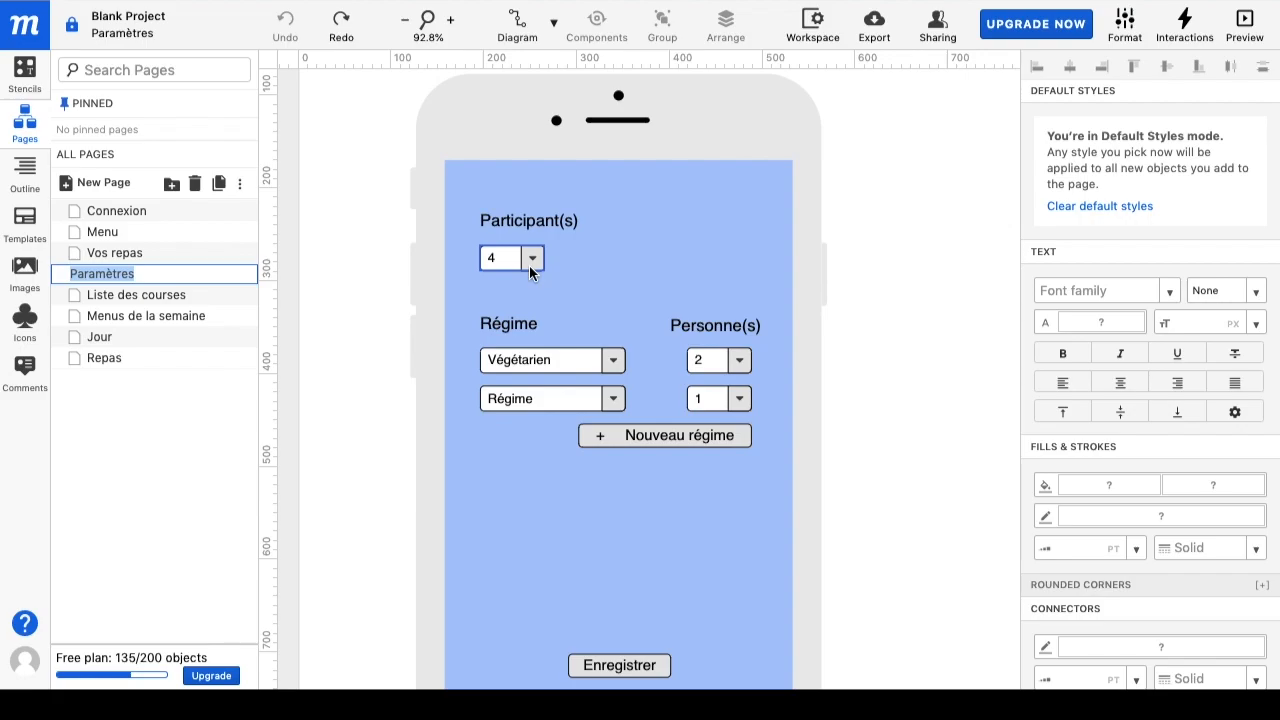
pyautogui.scroll(-2, 599, 268)
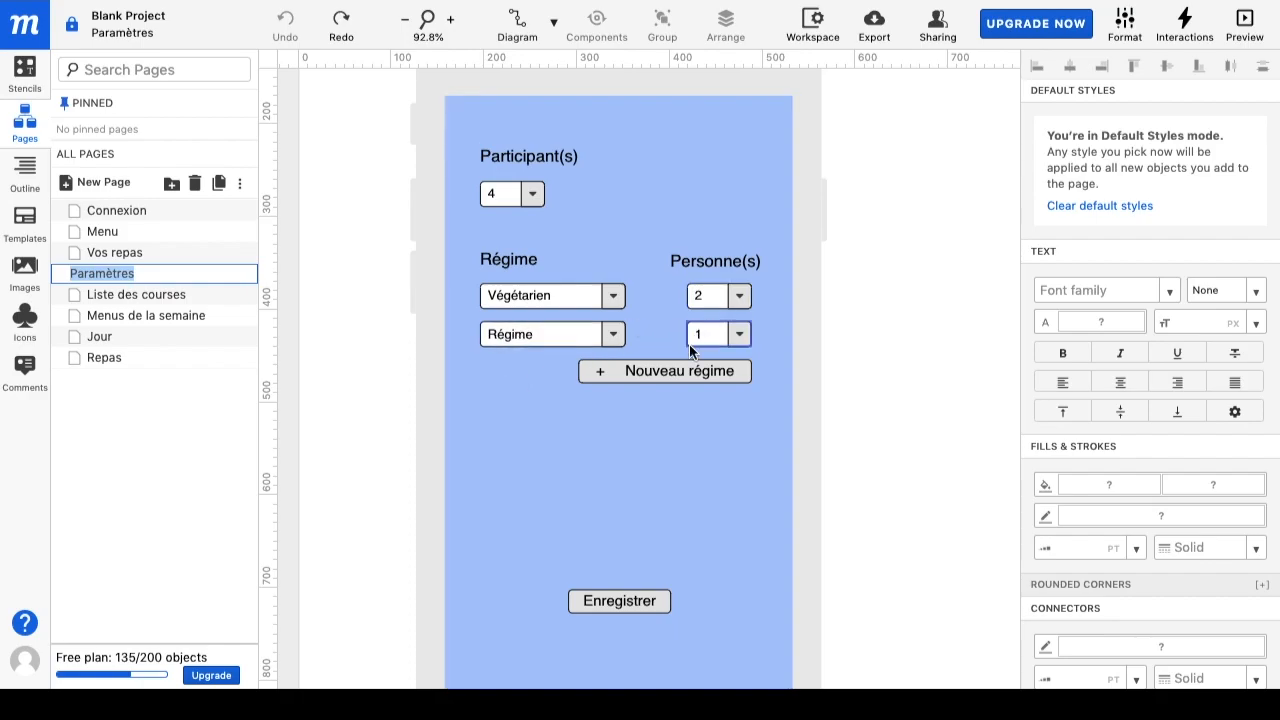
pyautogui.scroll(-1, 563, 370)
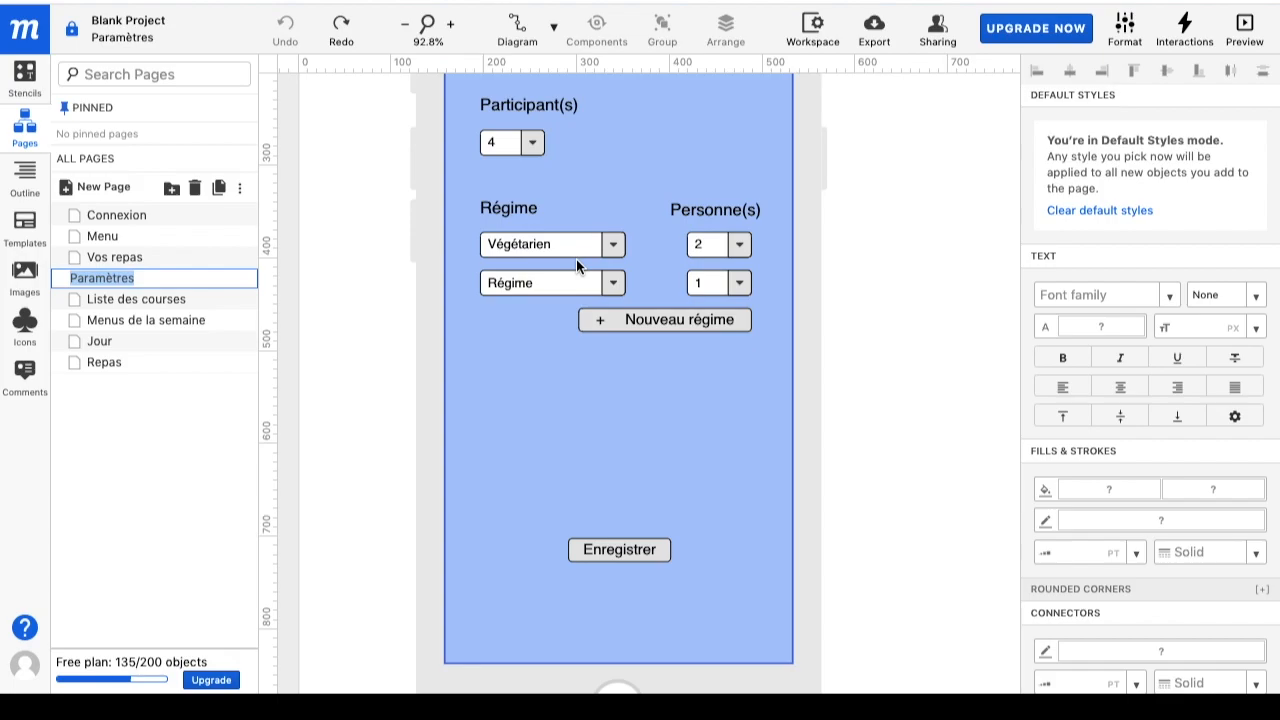
pyautogui.press('Return')
# - Go back to the Menu page and view the calendar on the Menus de la semaine page
pyautogui.doubleClick(110, 237)
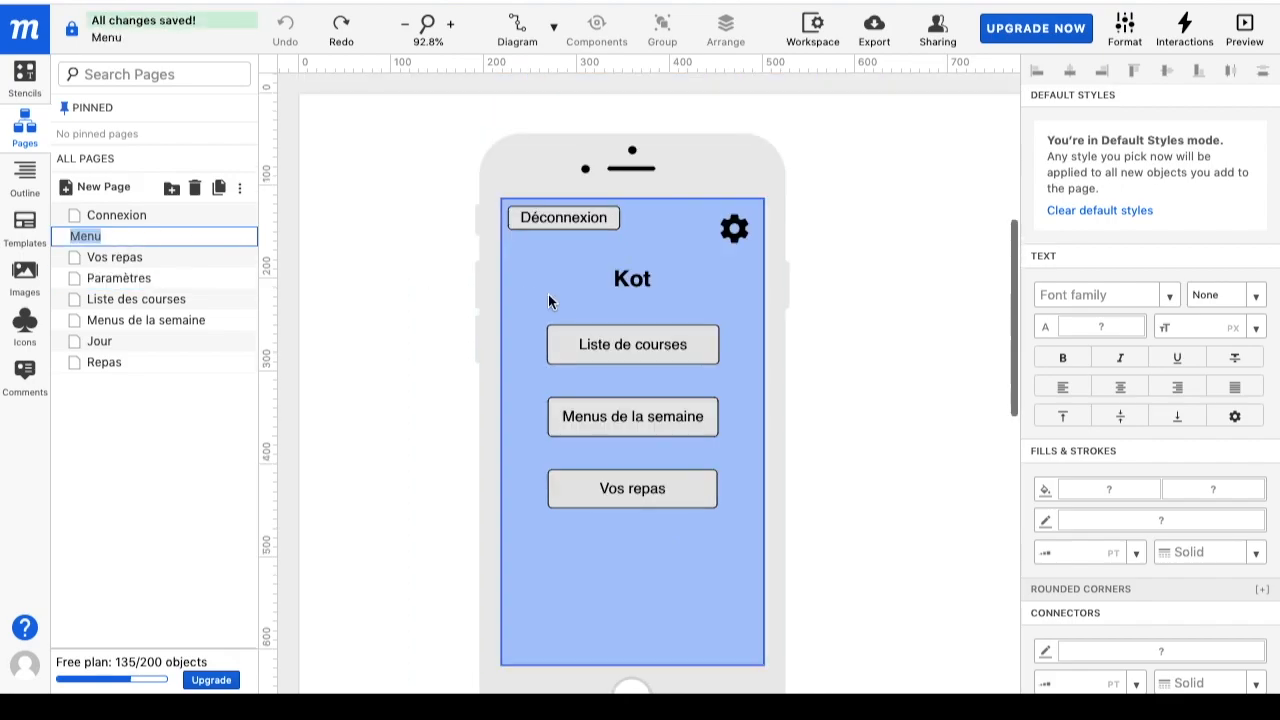
pyautogui.doubleClick(140, 320)
pyautogui.scroll(-2, 529, 374)
pyautogui.scroll(-2, 531, 376)
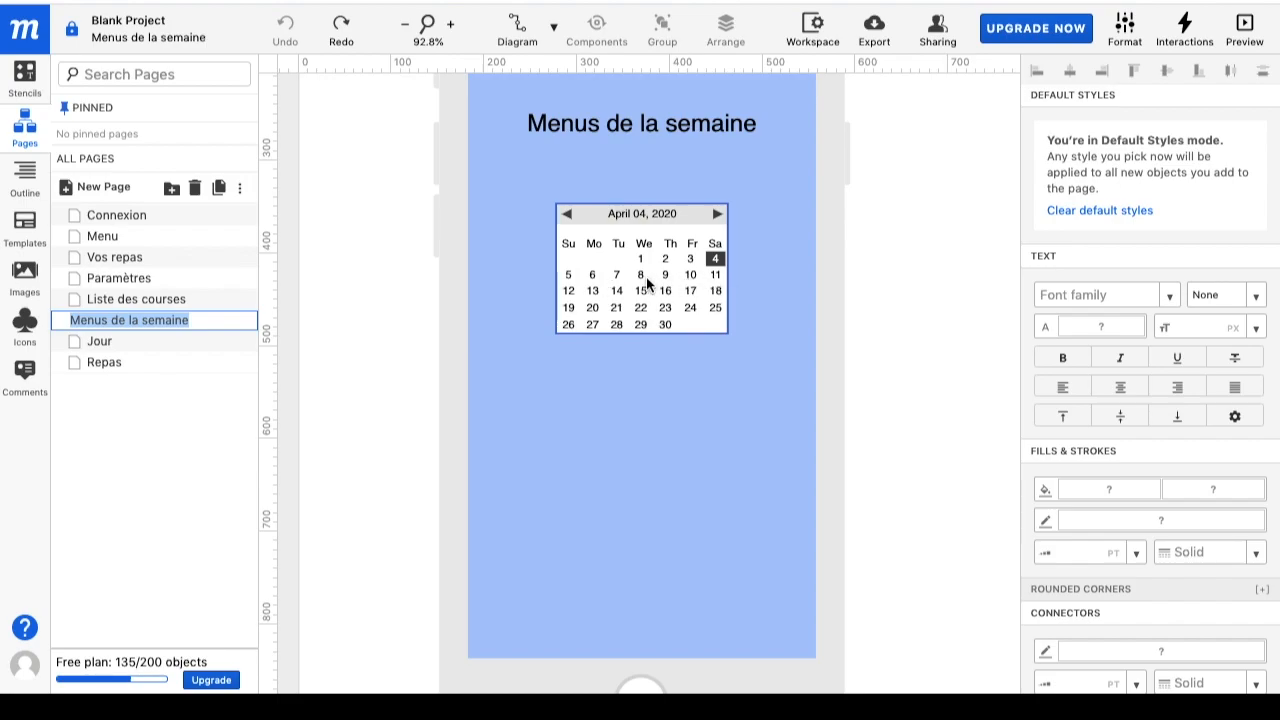
# - Open the Jour page and examine the meals planned for the day across the whole phone mockup
pyautogui.click(151, 341)
pyautogui.scroll(-3, 495, 320)
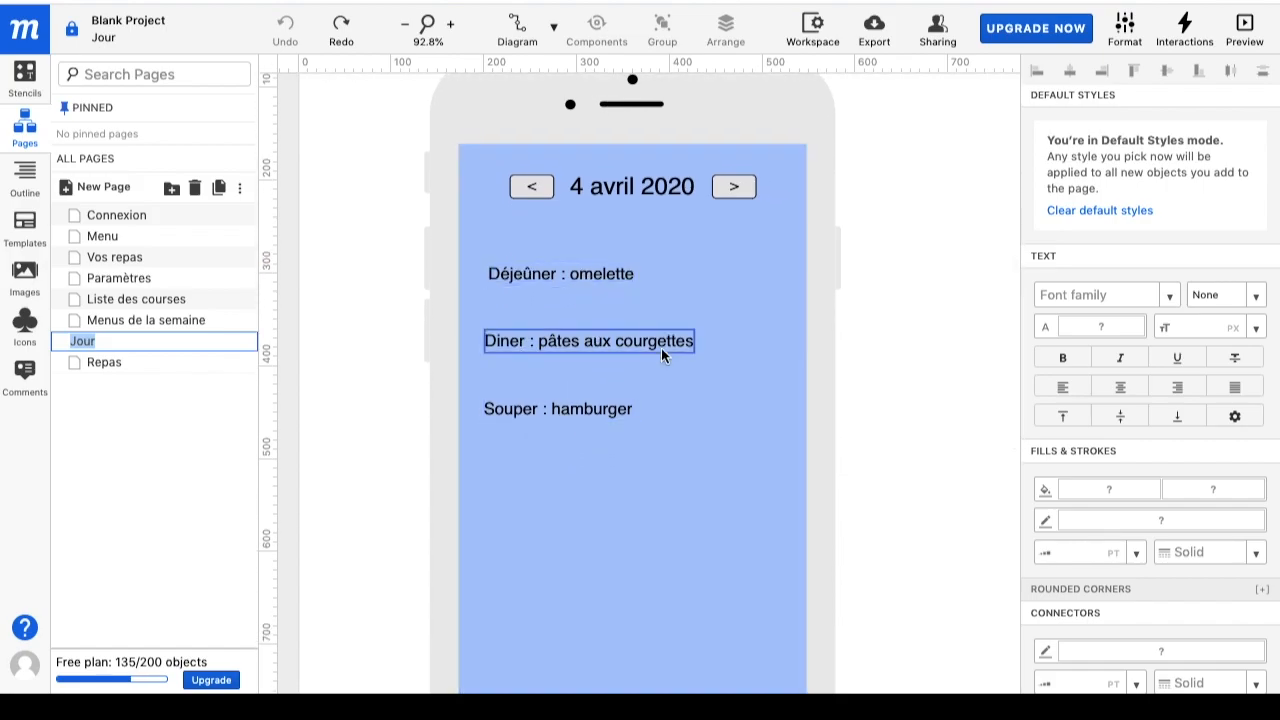
pyautogui.scroll(-1, 661, 352)
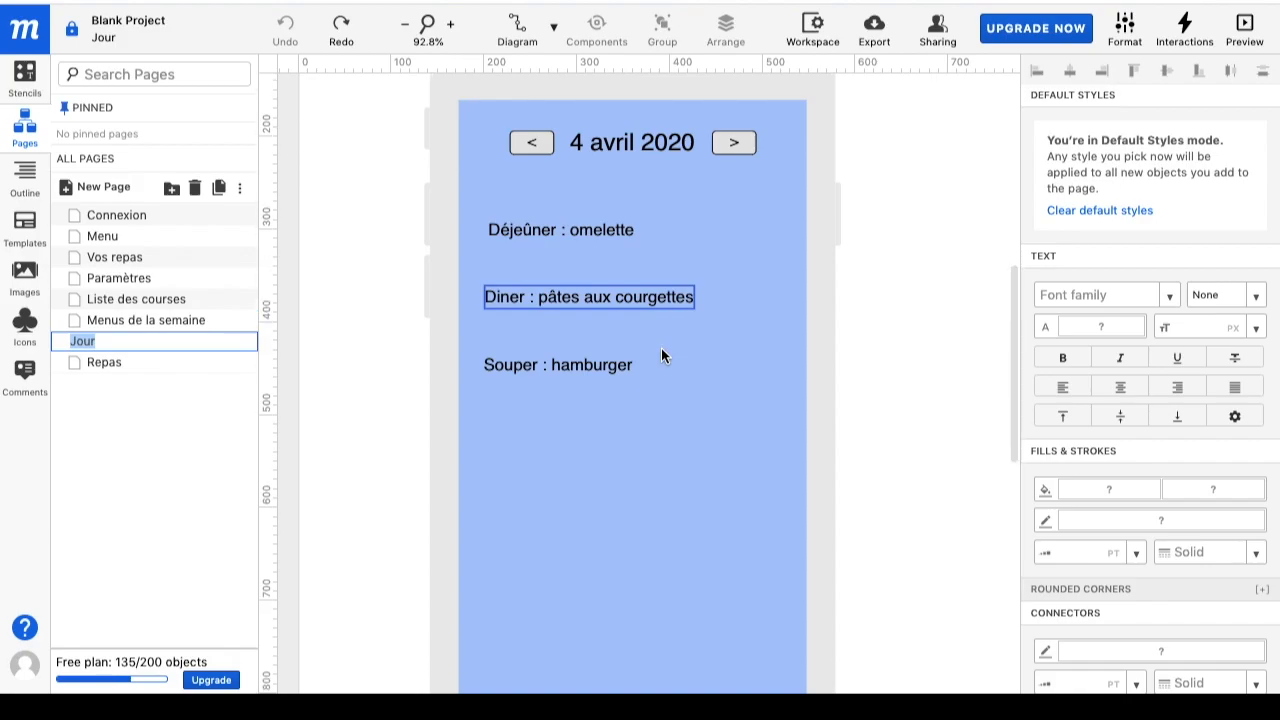
pyautogui.scroll(-1, 661, 352)
pyautogui.scroll(1, 661, 348)
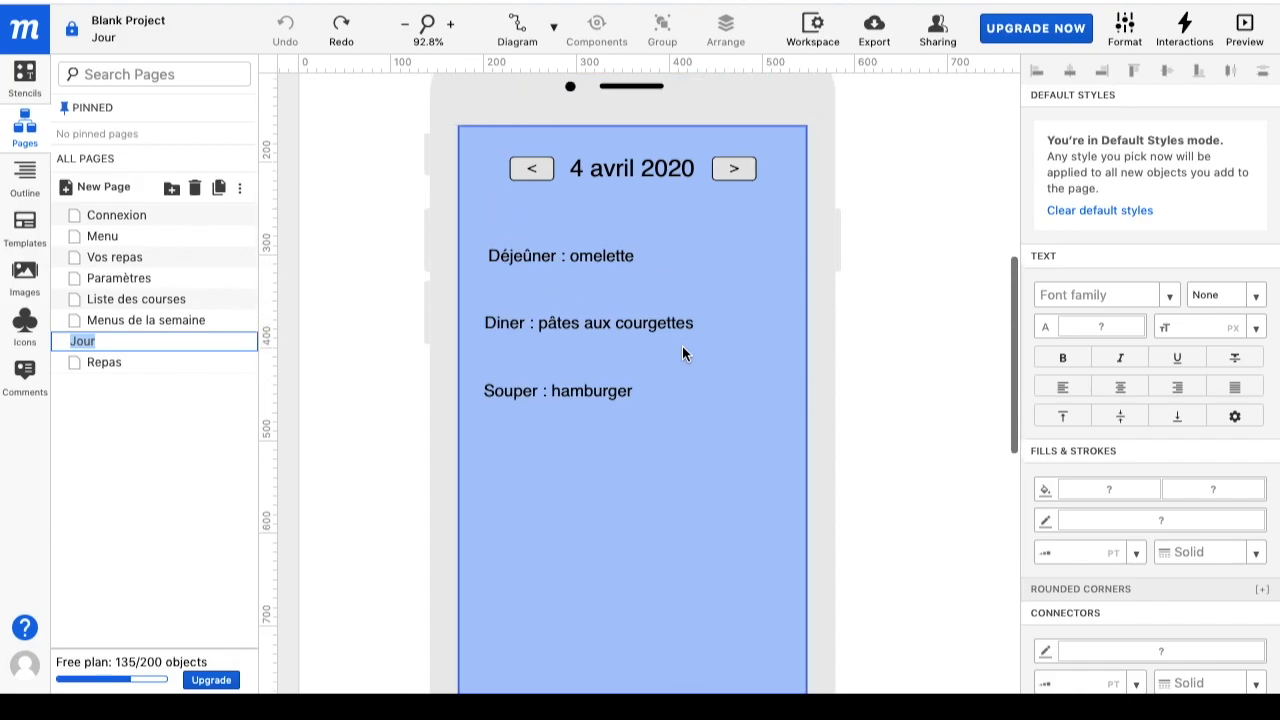
pyautogui.scroll(-2, 682, 346)
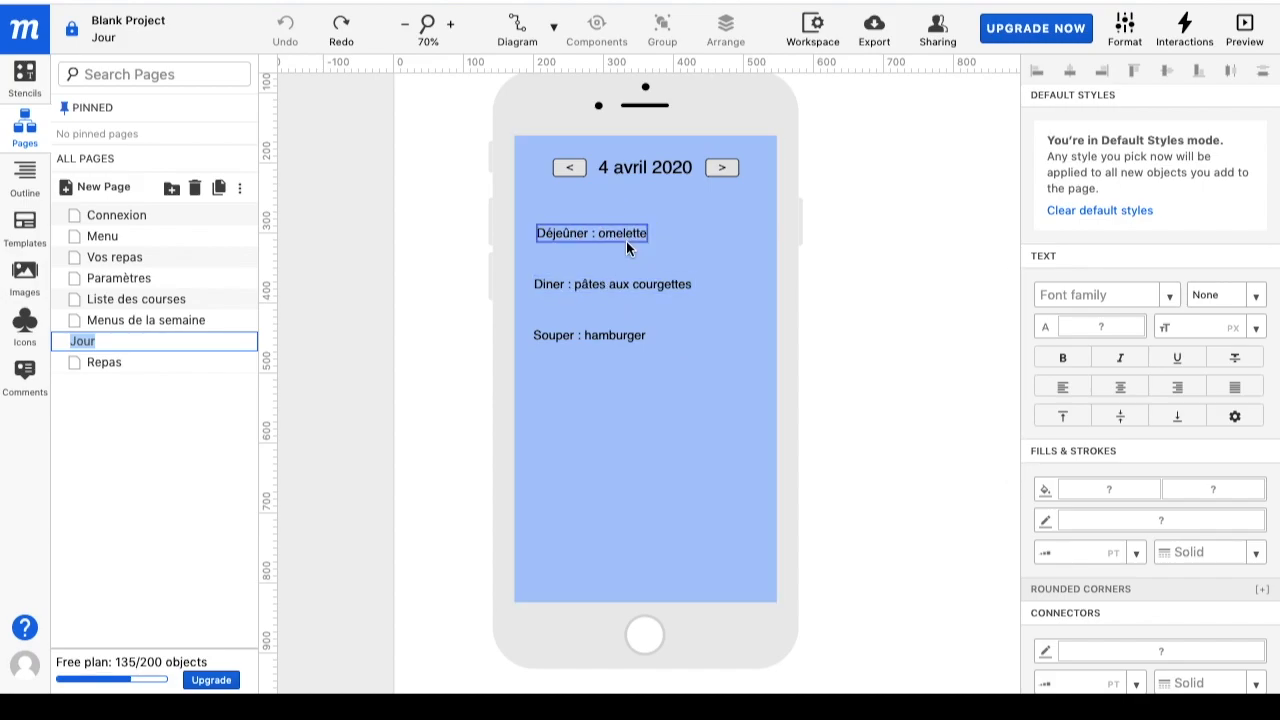
# - View the Repas page and return to the calendar on the Menus de la semaine page
pyautogui.click(116, 359)
pyautogui.doubleClick(116, 362)
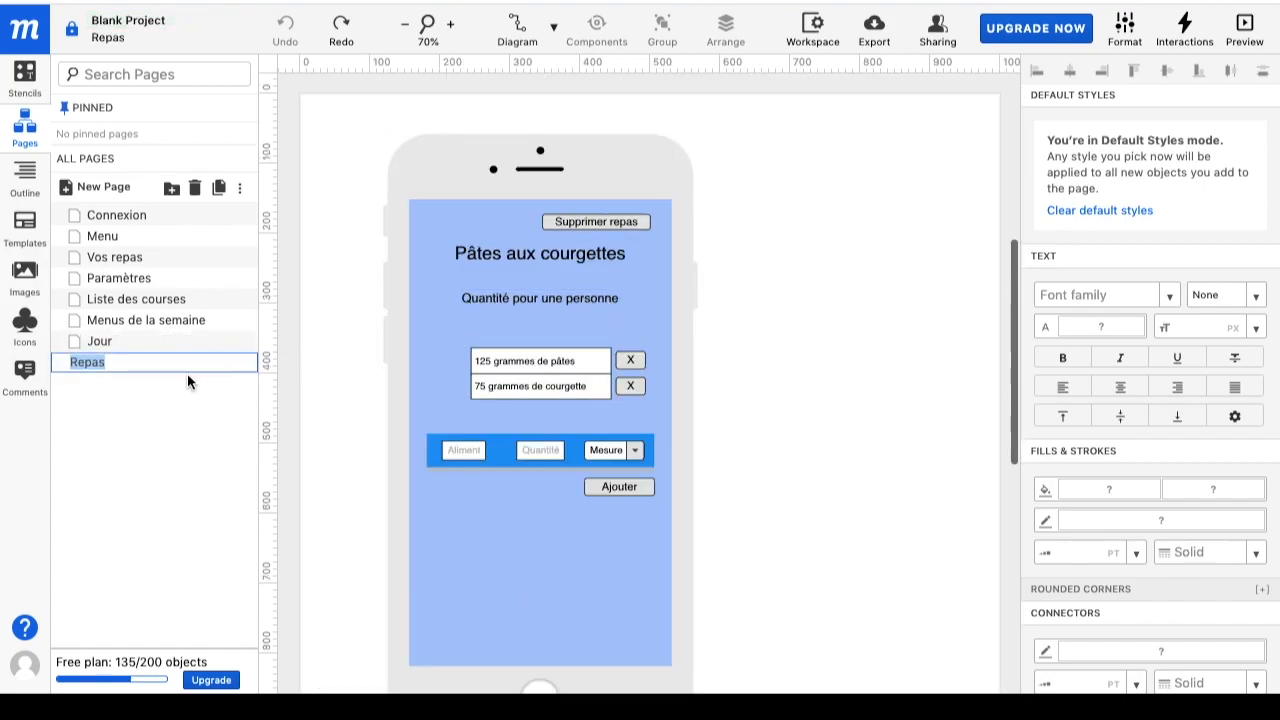
pyautogui.click(150, 343)
pyautogui.click(137, 319)
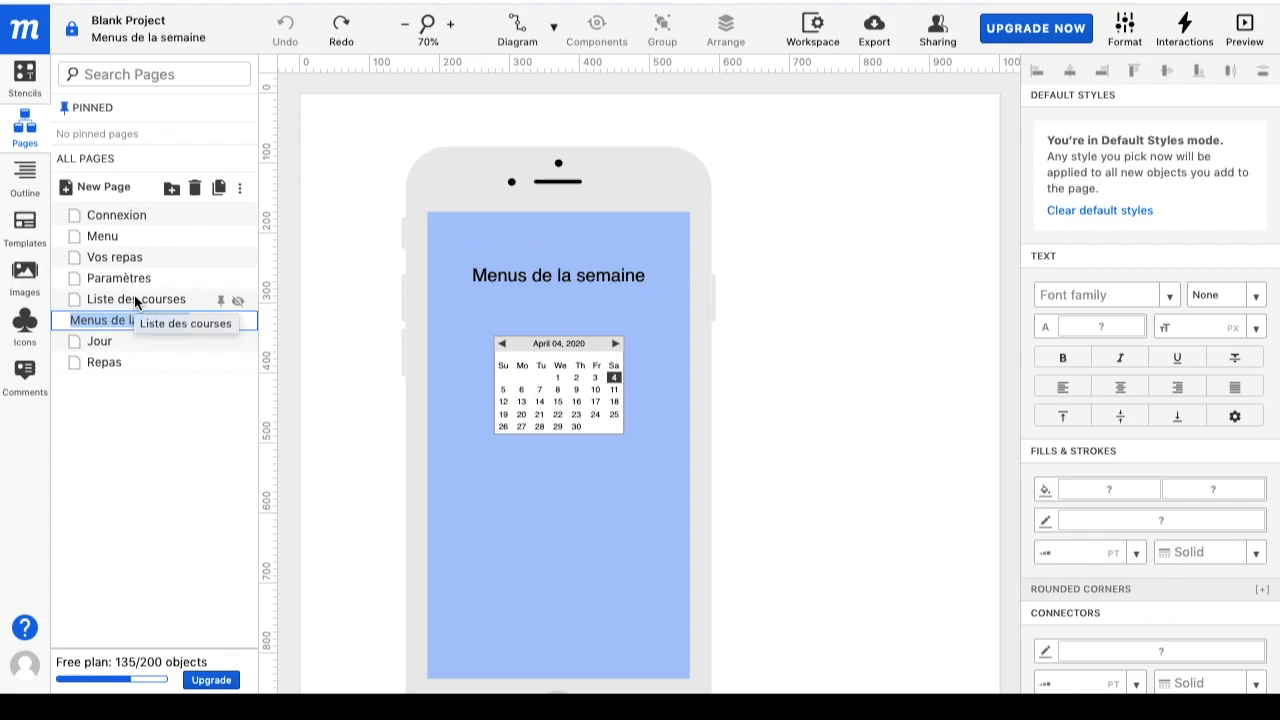
pyautogui.scroll(-3, 669, 351)
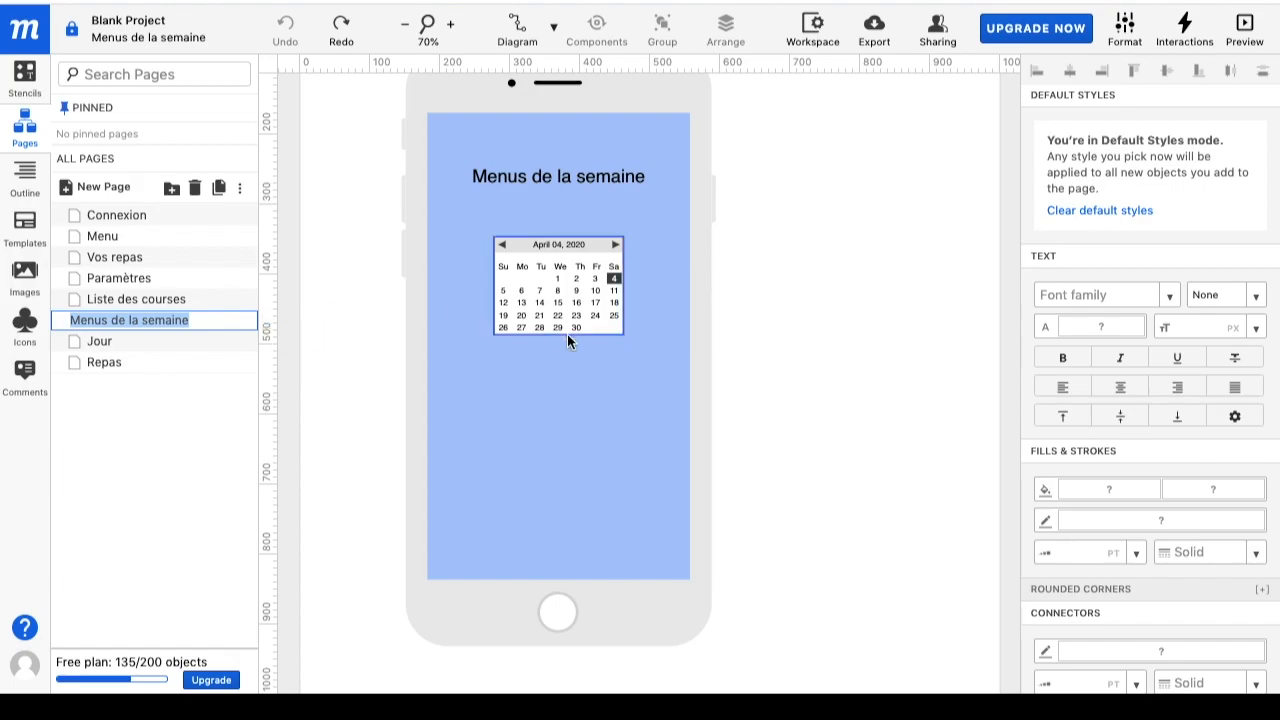
# - Go through the Jour, Repas and Vos repas pages to follow the path from a day to its meals
pyautogui.click(98, 343)
pyautogui.doubleClick(98, 345)
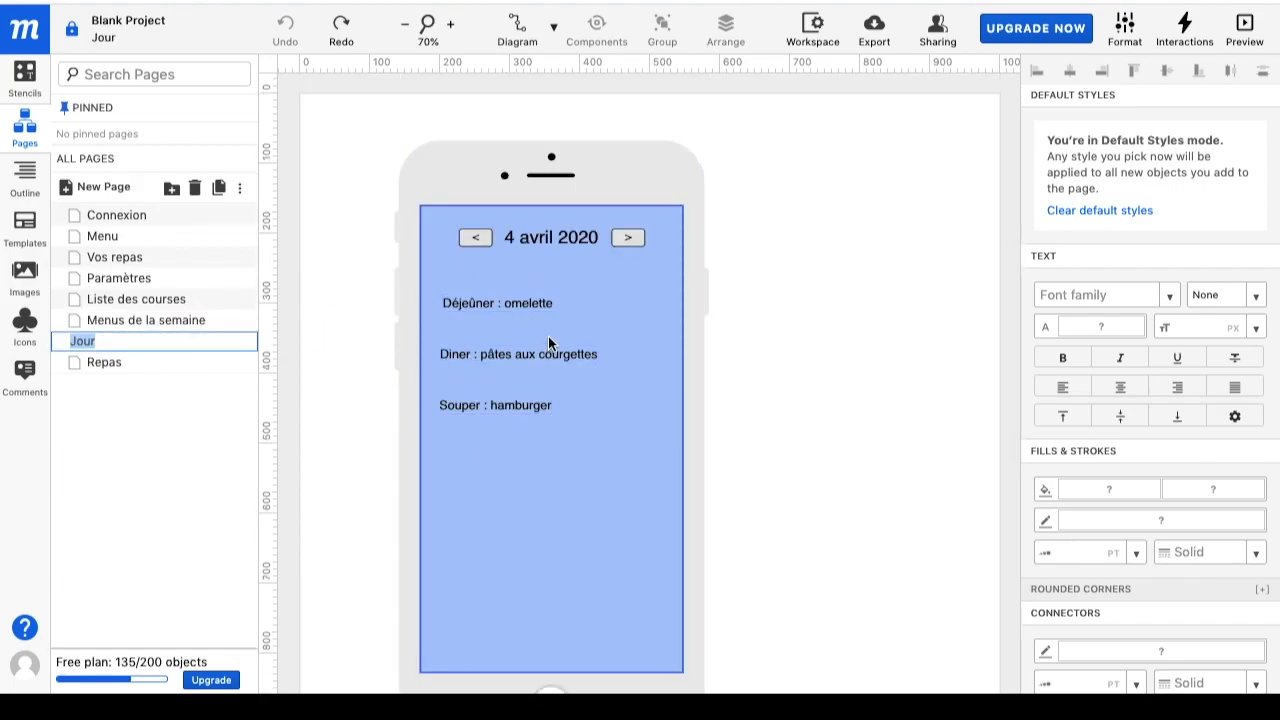
pyautogui.doubleClick(112, 366)
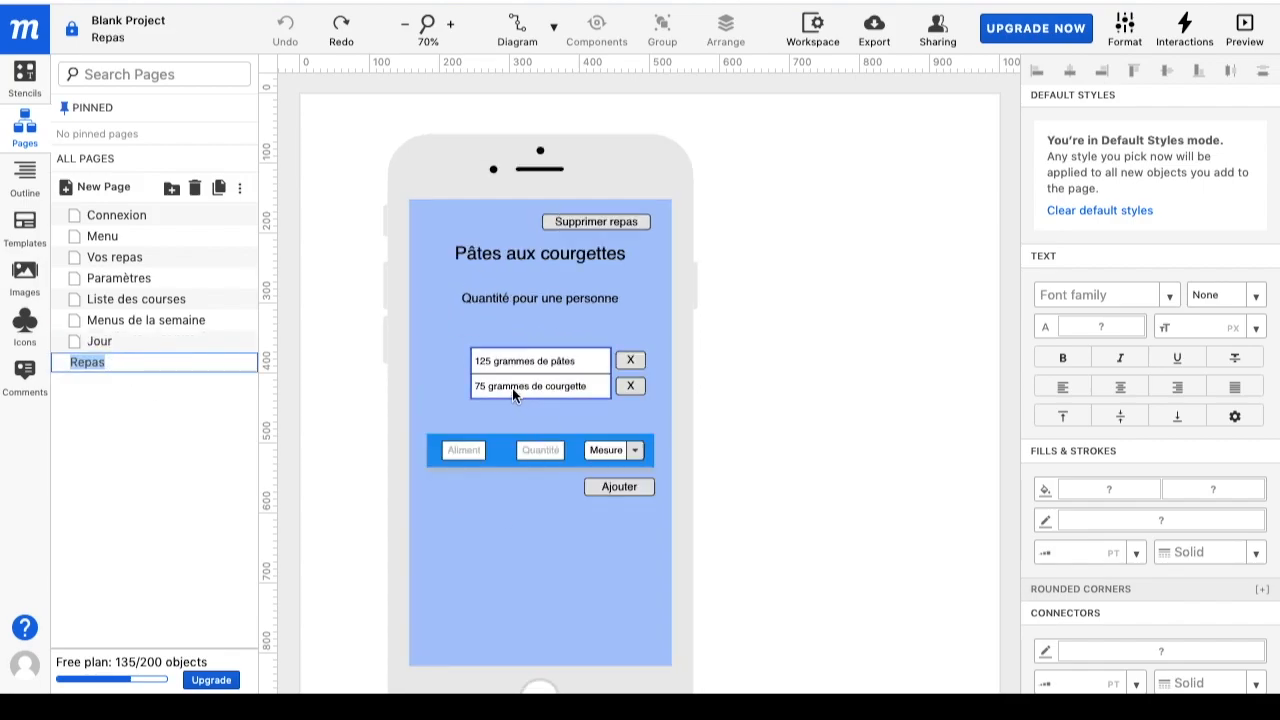
pyautogui.doubleClick(124, 259)
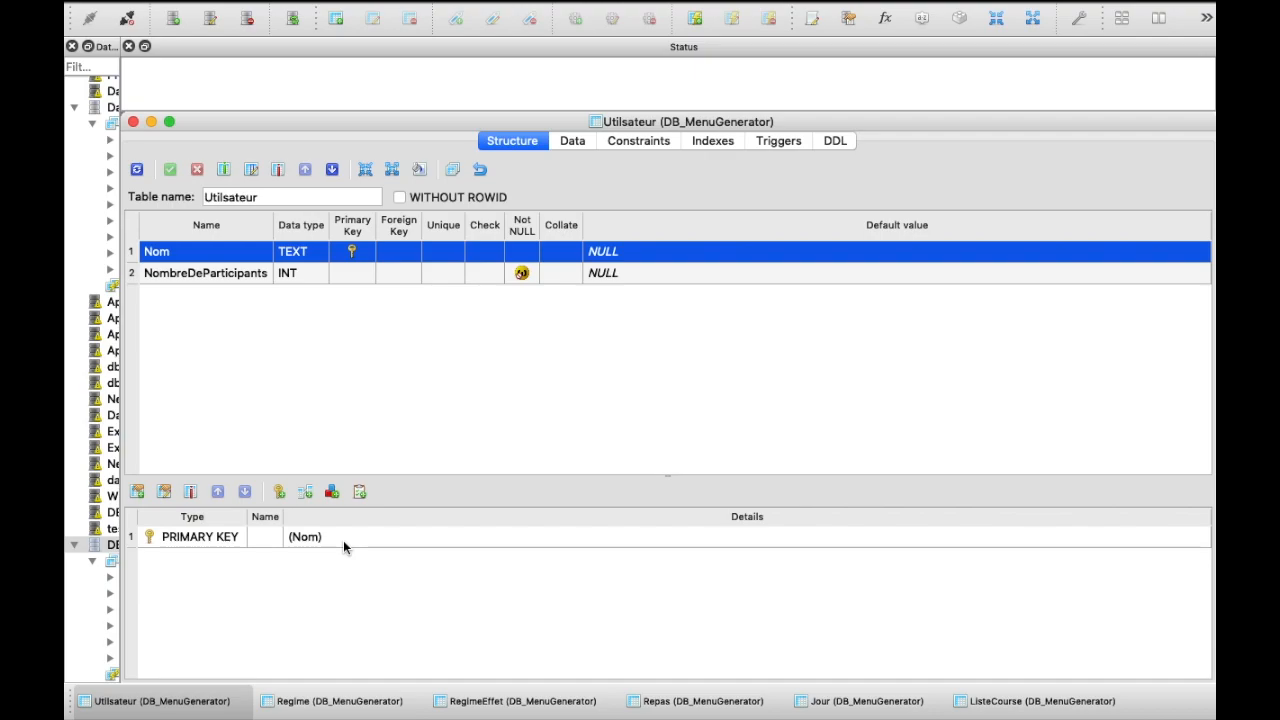
# - In SQLiteStudio, widen the database tree, step through the DB_MenuGenerator tables from Jour to Utilsateur, and narrow the tree again
pyautogui.moveTo(408, 6)
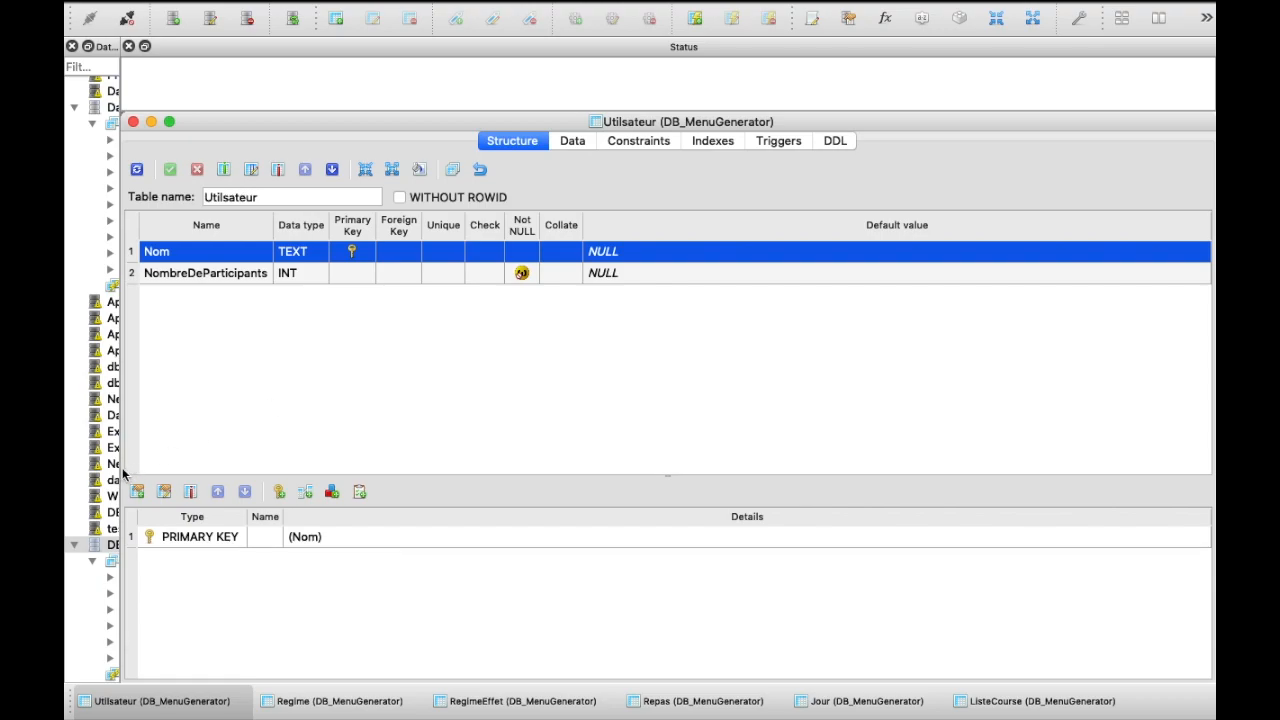
pyautogui.moveTo(121, 471); pyautogui.dragTo(331, 473)
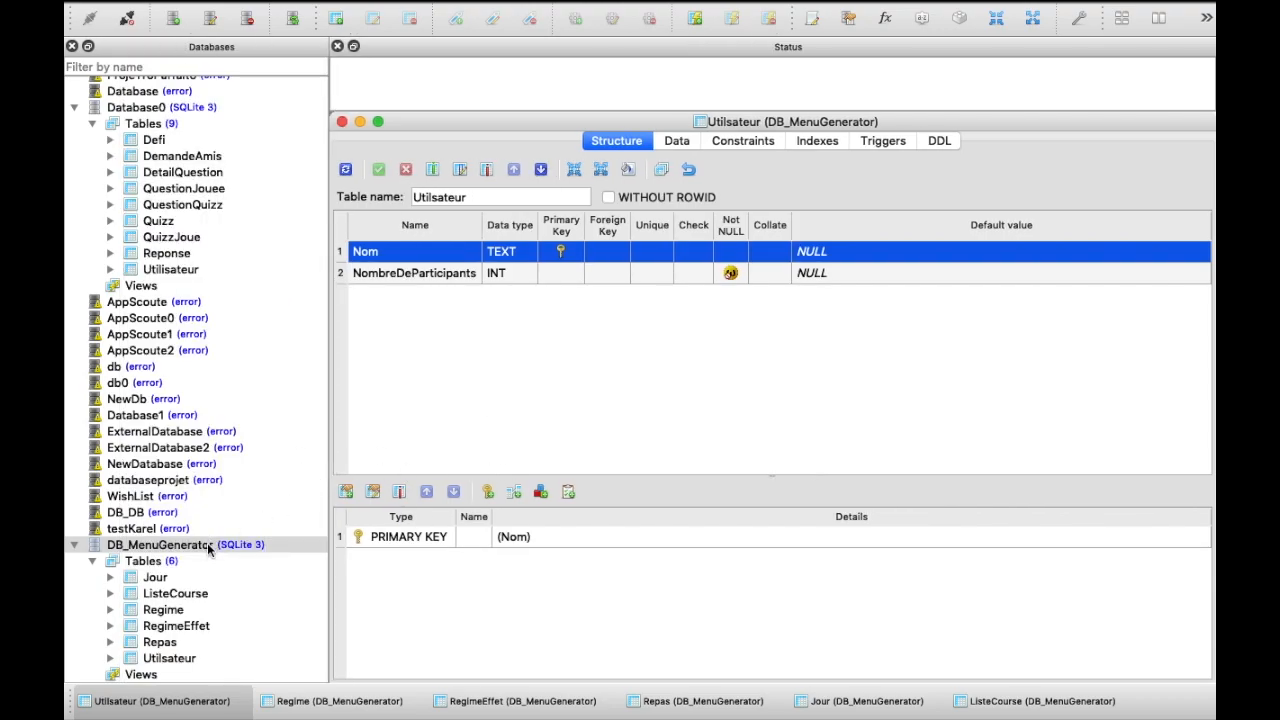
pyautogui.click(187, 583)
pyautogui.press('Down')
pyautogui.press('Down')
pyautogui.press('Down')
pyautogui.press('Down')
pyautogui.press('Down')
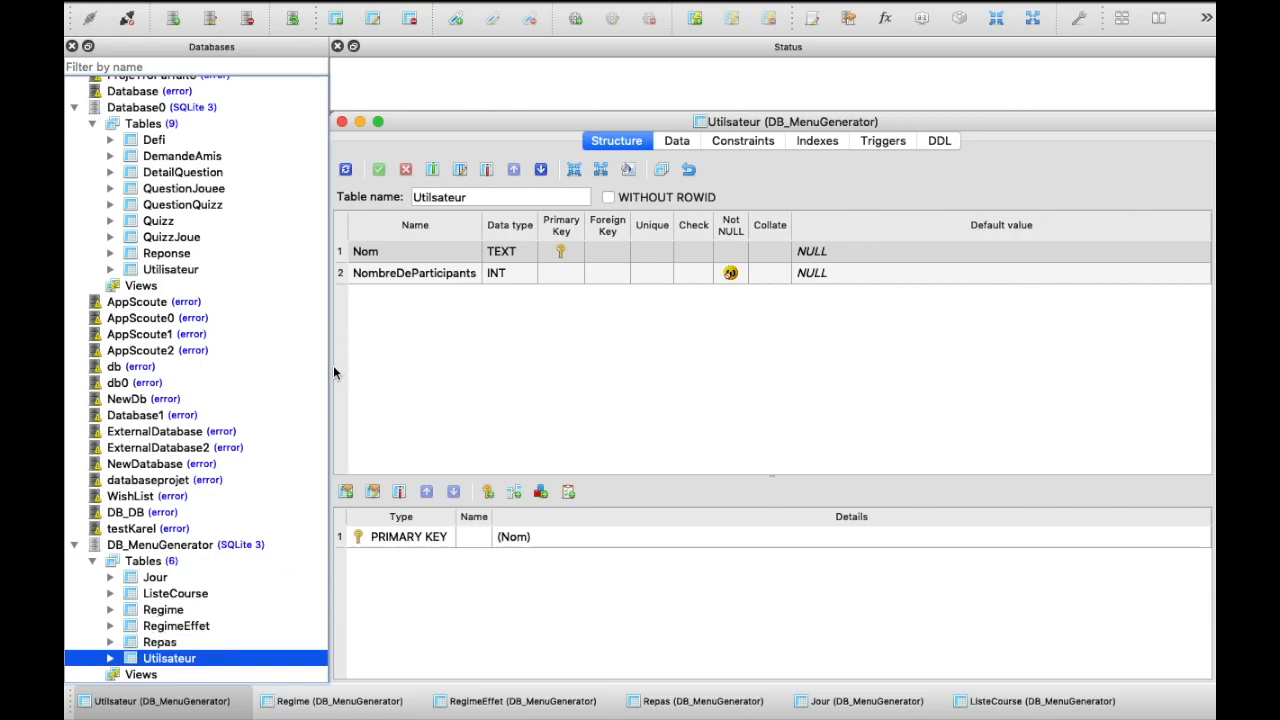
pyautogui.moveTo(333, 372); pyautogui.dragTo(125, 372)
pyautogui.click(509, 420)
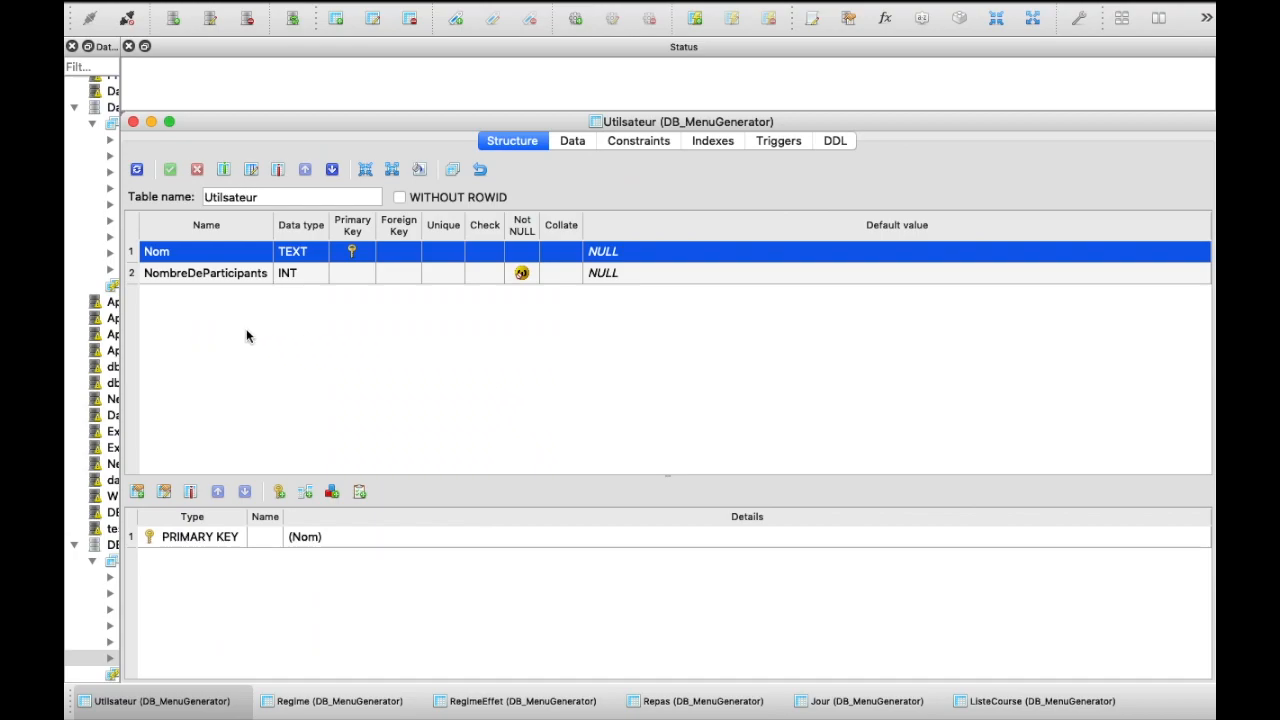
# - Examine the Nom and NombreDeParticipants columns and the primary key constraint in the Utilsateur table's structure
pyautogui.click(205, 275)
pyautogui.click(198, 251)
pyautogui.click(185, 276)
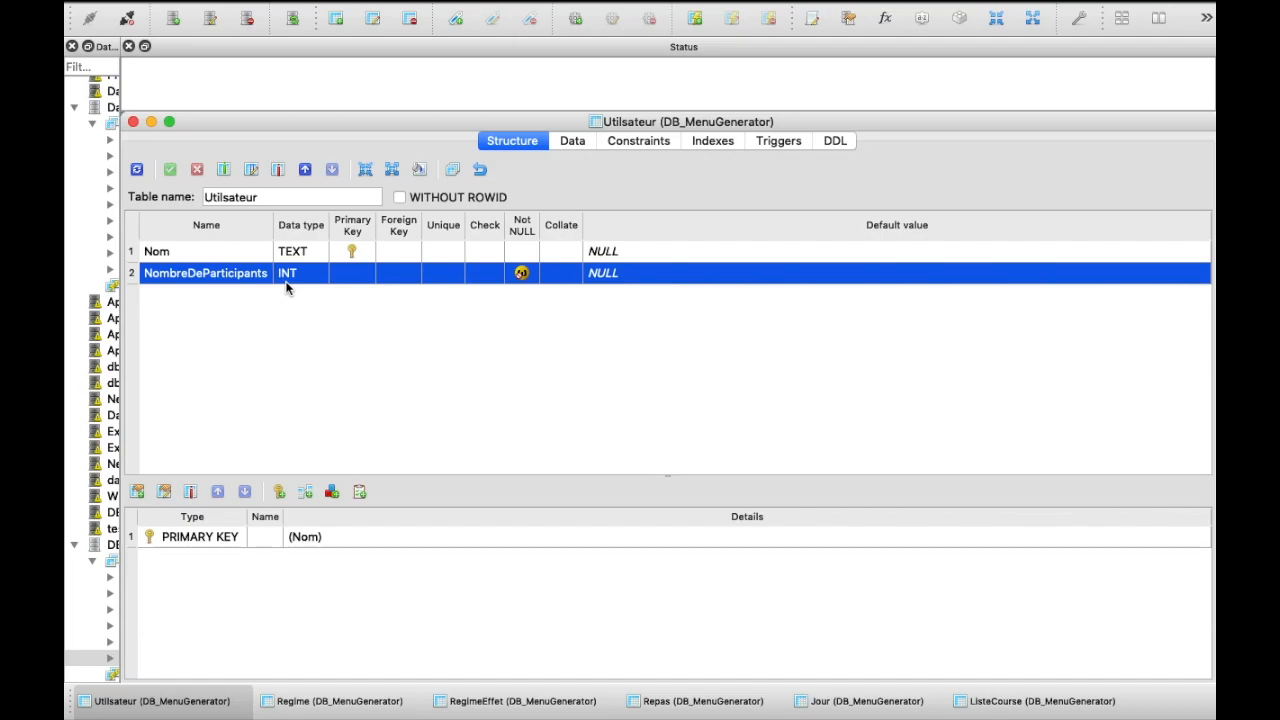
pyautogui.press('Up')
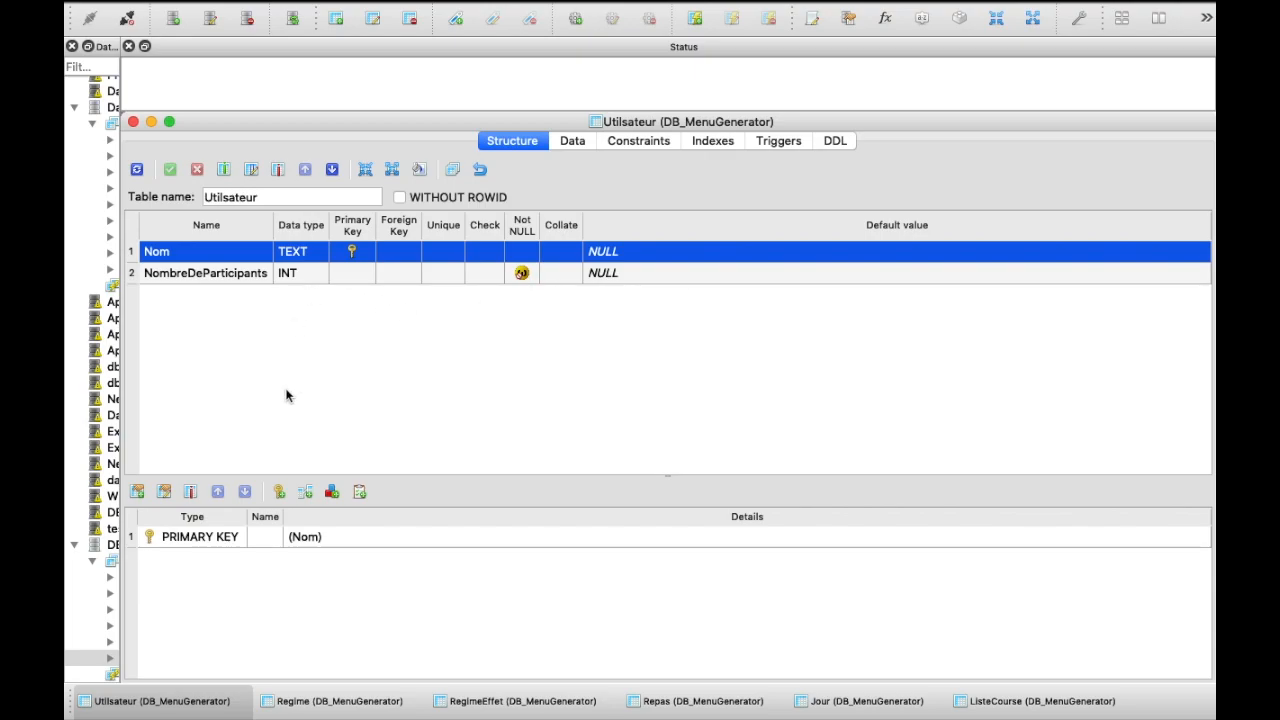
pyautogui.click(315, 541)
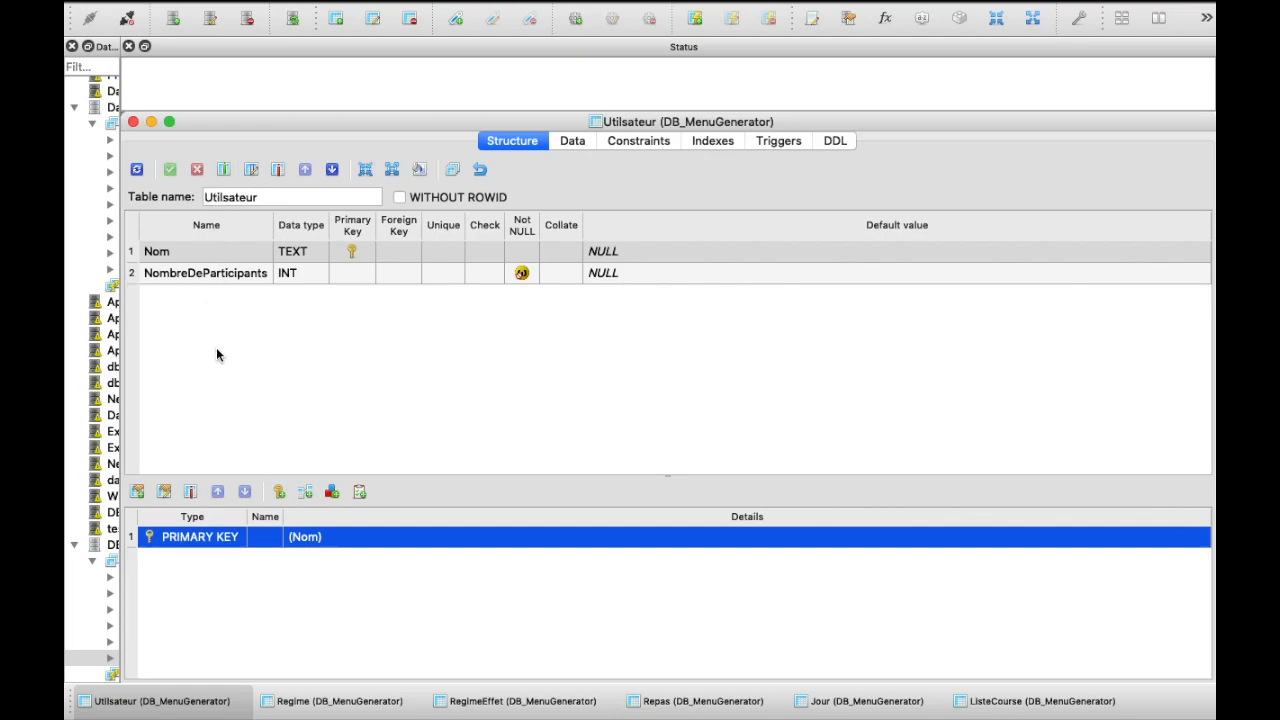
# - Show the Utilsateur table's data and examine the user names and the participant numbers of Famille and Kot
pyautogui.click(557, 144)
pyautogui.click(173, 243)
pyautogui.click(174, 251)
pyautogui.press('Down')
pyautogui.press('Down')
pyautogui.press('Down')
pyautogui.press('Up')
pyautogui.press('Up')
pyautogui.press('Up')
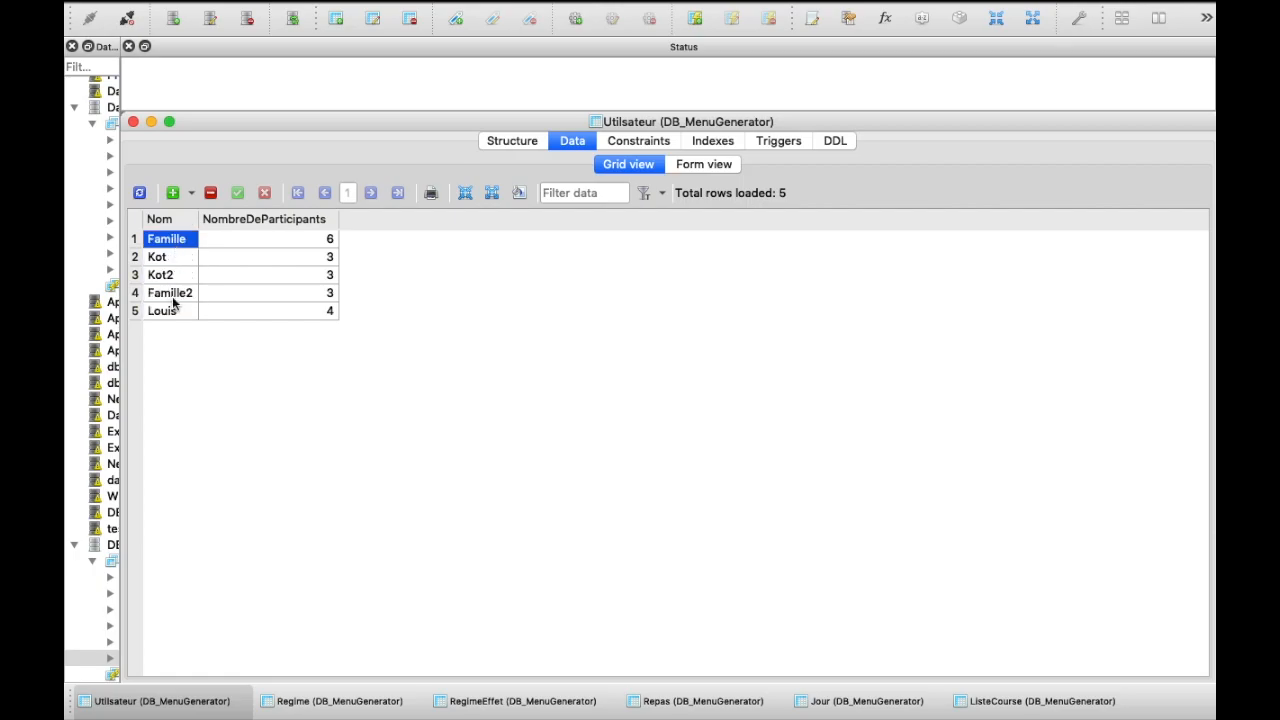
pyautogui.click(300, 240)
pyautogui.click(333, 258)
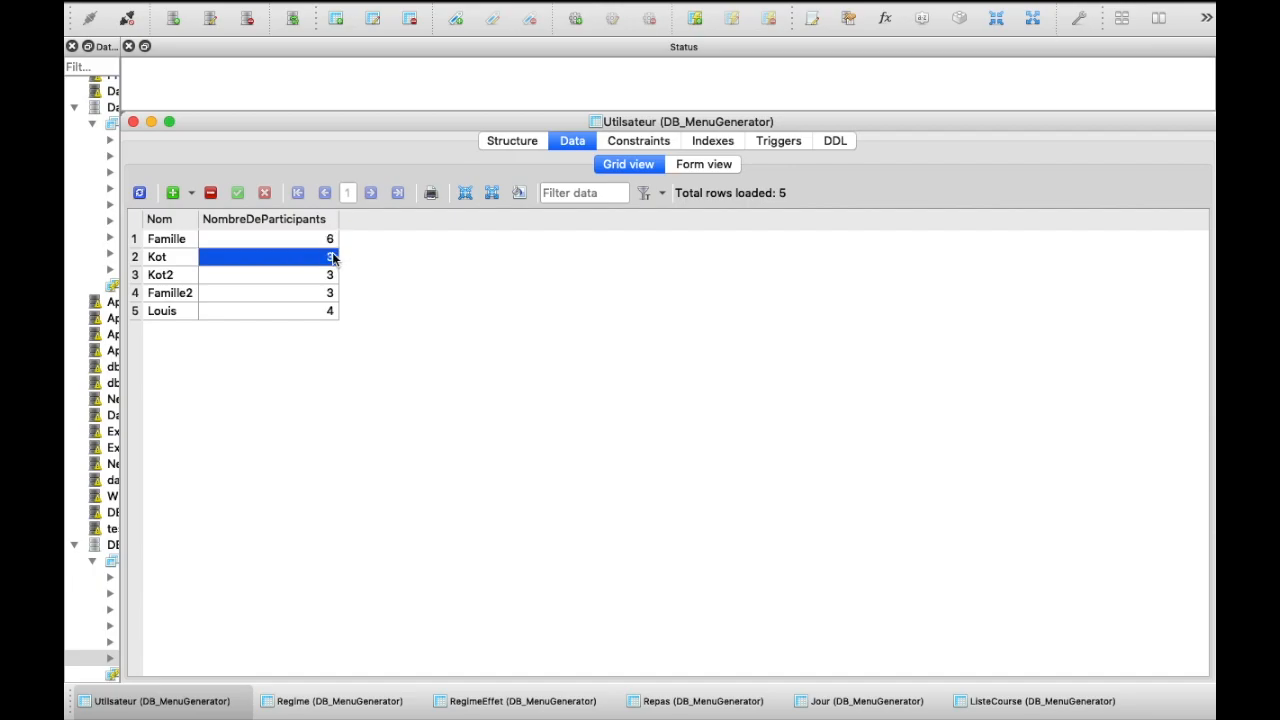
# - Go through the participant numbers from Kot to Famille2 and the names Famille, Kot and Kot2 in the Utilsateur data
pyautogui.press('Down')
pyautogui.press('Down')
pyautogui.click(333, 258)
pyautogui.press('Down')
pyautogui.press('Down')
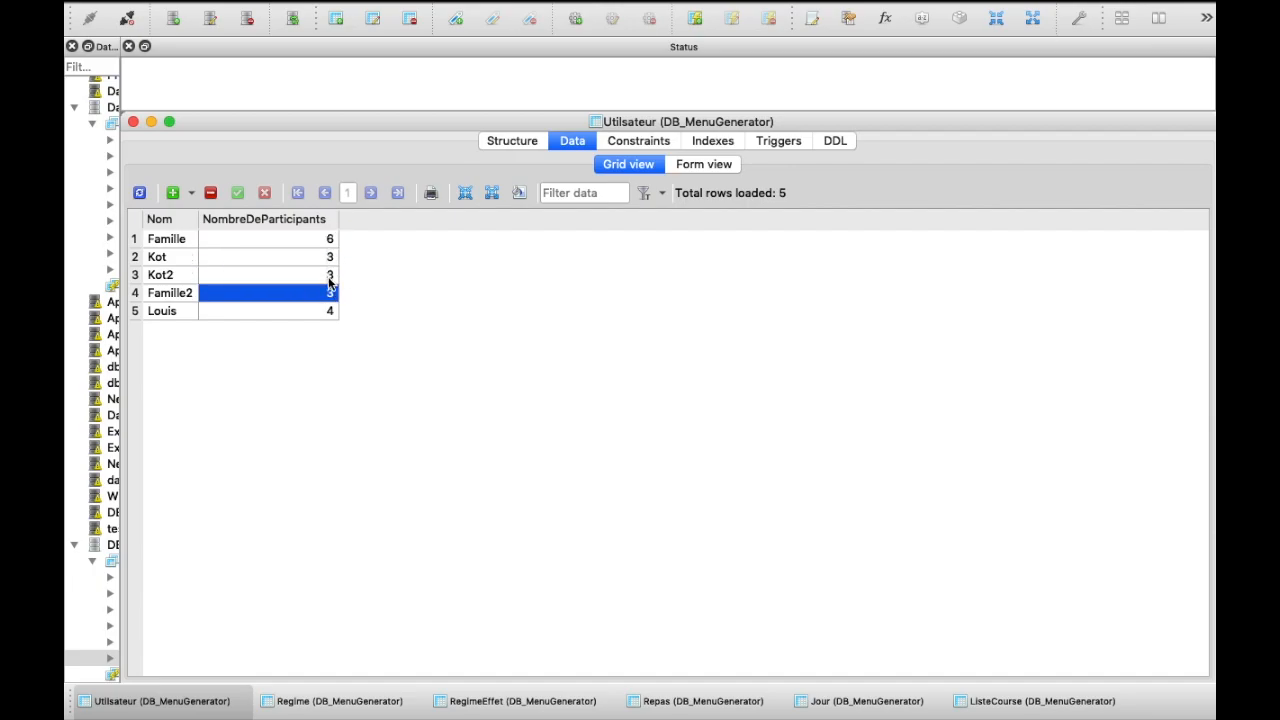
pyautogui.click(178, 242)
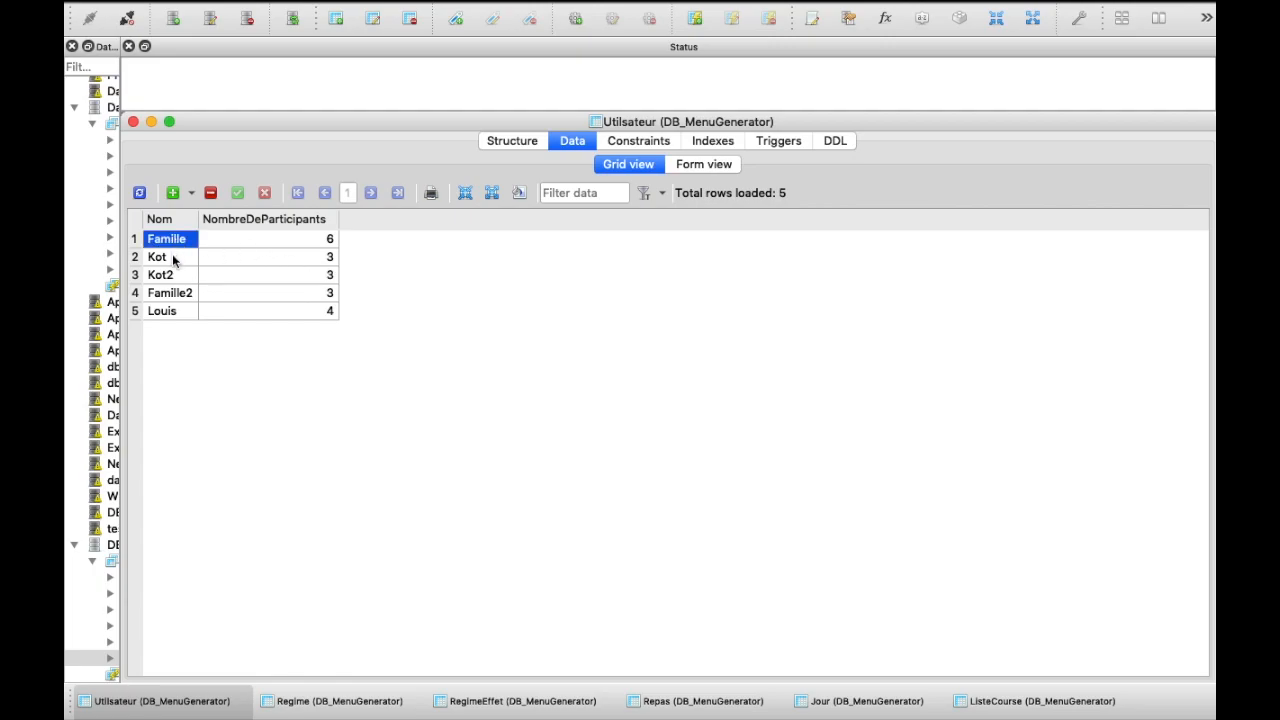
pyautogui.click(172, 257)
pyautogui.click(168, 275)
pyautogui.click(167, 259)
# - Try to add a second Utilsateur row named Kot with 5 participants and commit it
pyautogui.click(172, 192)
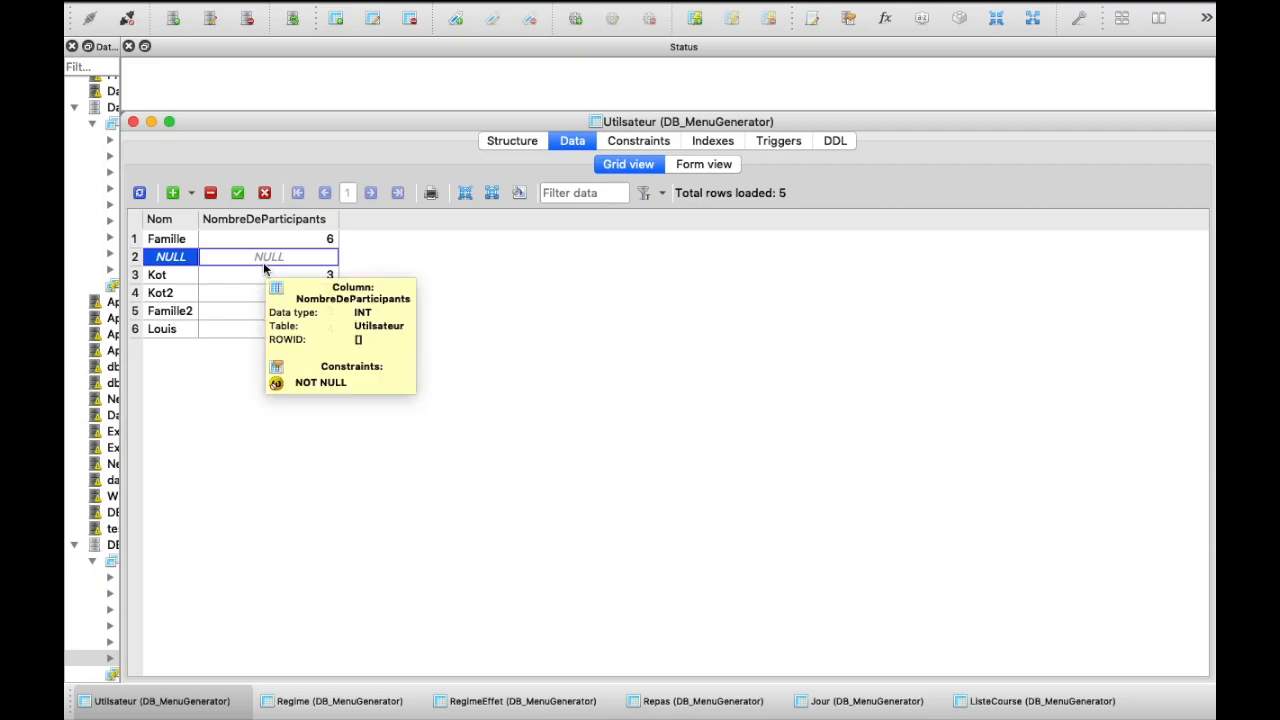
pyautogui.write('Kot')
pyautogui.press('Tab')
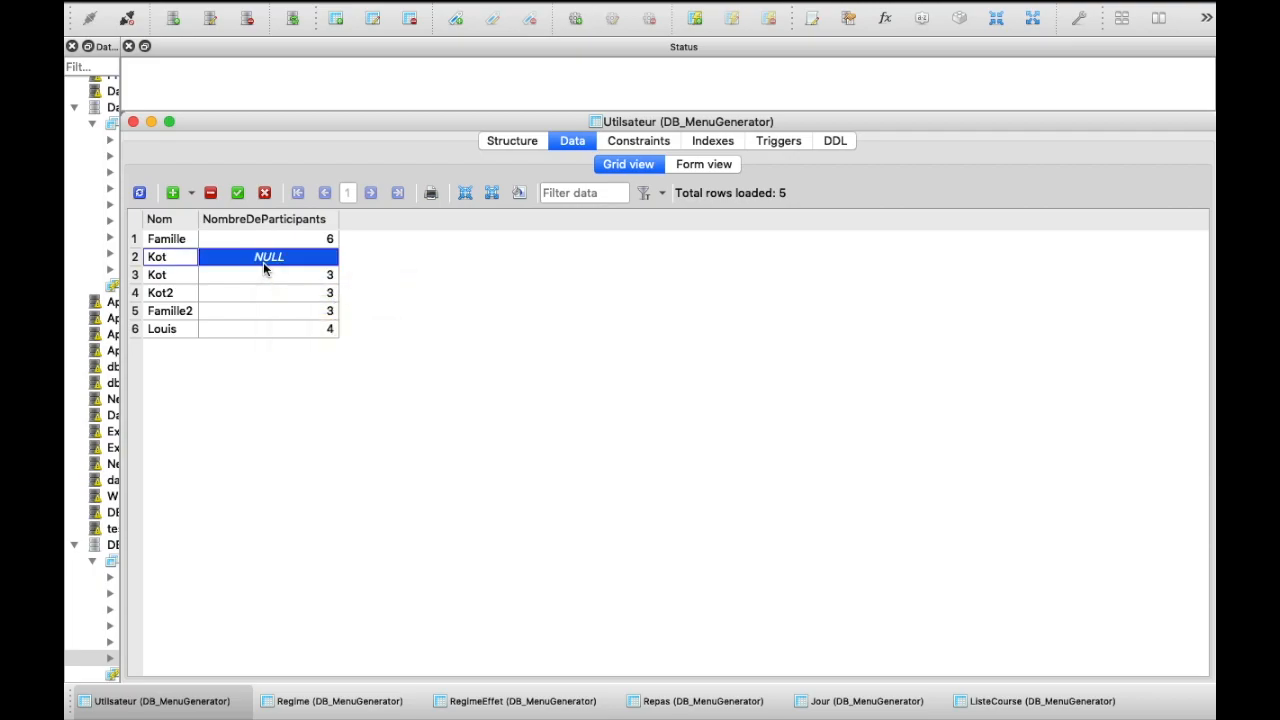
pyautogui.write('5')
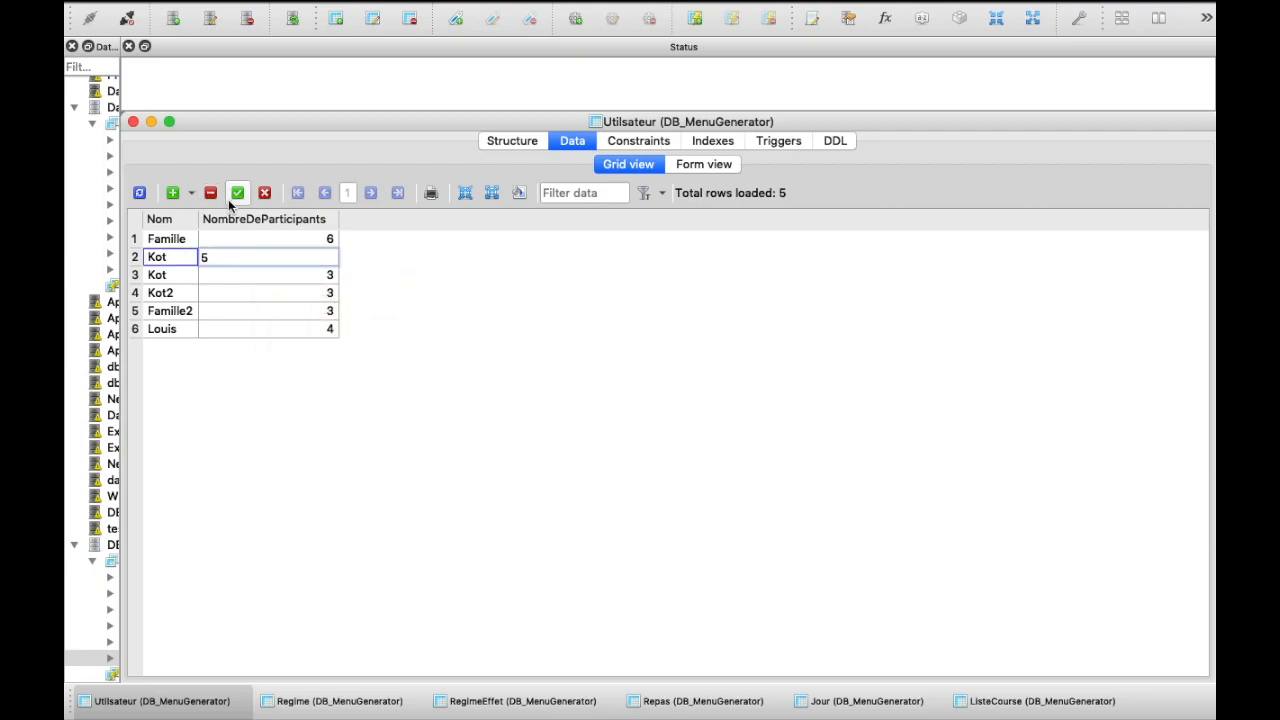
pyautogui.click(236, 194)
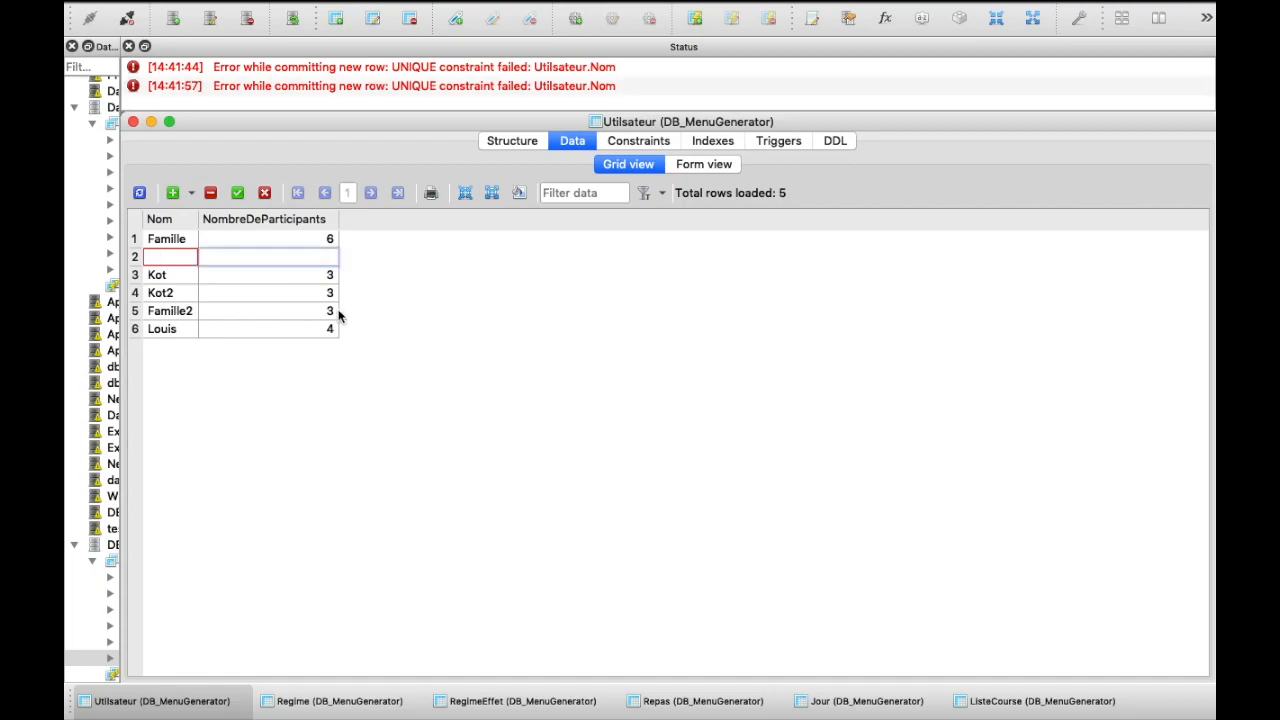
# - Give the new row a different, unused user name, set NombreDeParticipants to 1, and commit the row
pyautogui.click(174, 257)
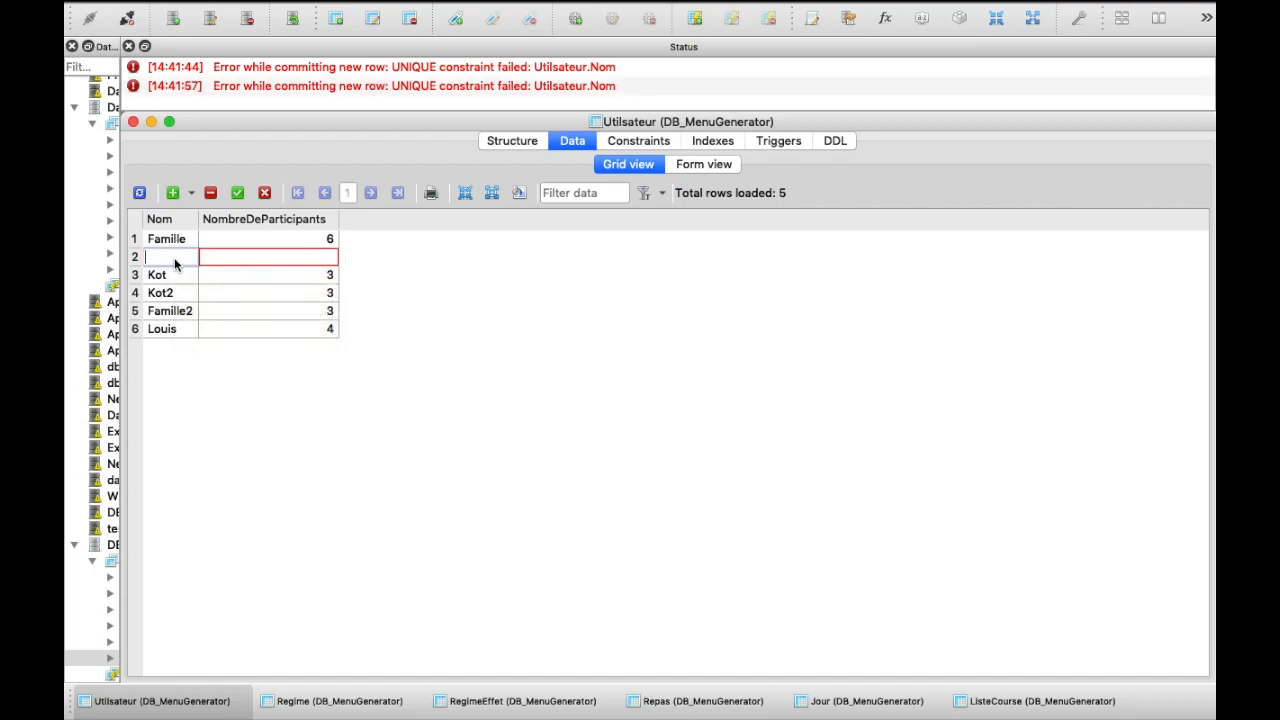
pyautogui.write('Bob')
pyautogui.click(234, 257)
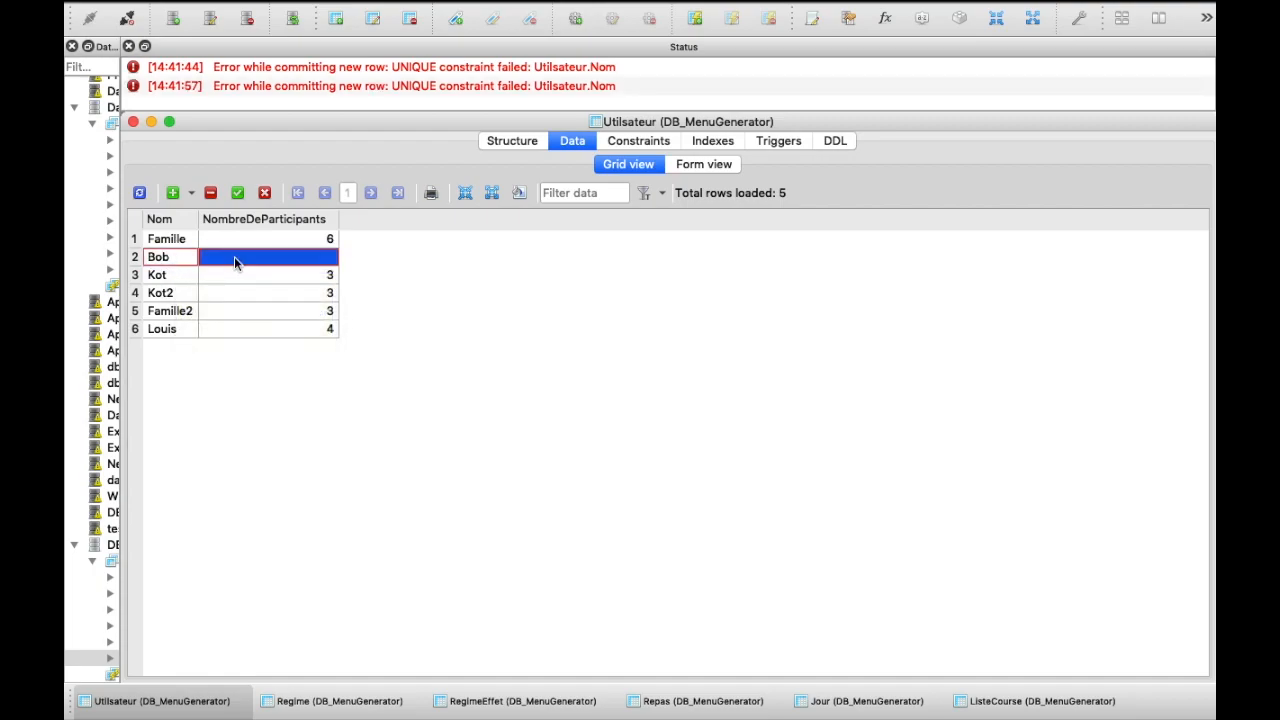
pyautogui.write('1')
pyautogui.click(237, 192)
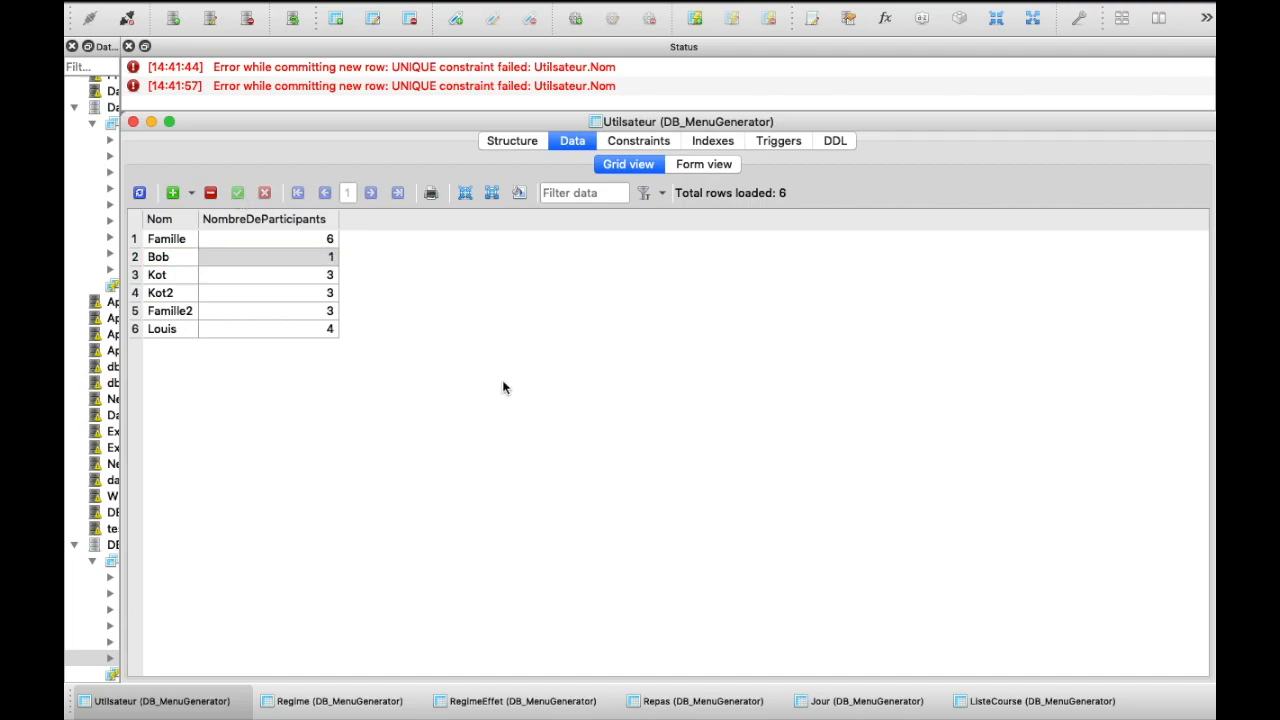
# - Check the NombreDeParticipants column in the Utilsateur table's structure and return to the table's data
pyautogui.click(512, 141)
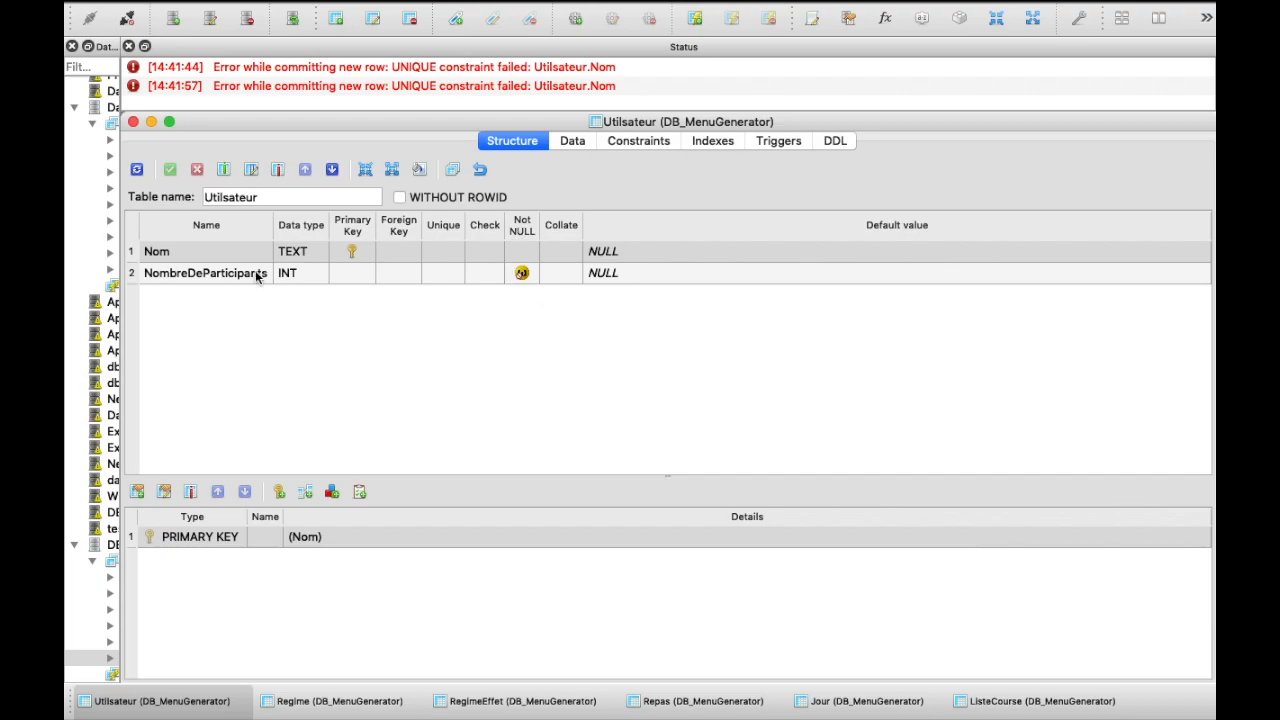
pyautogui.click(192, 277)
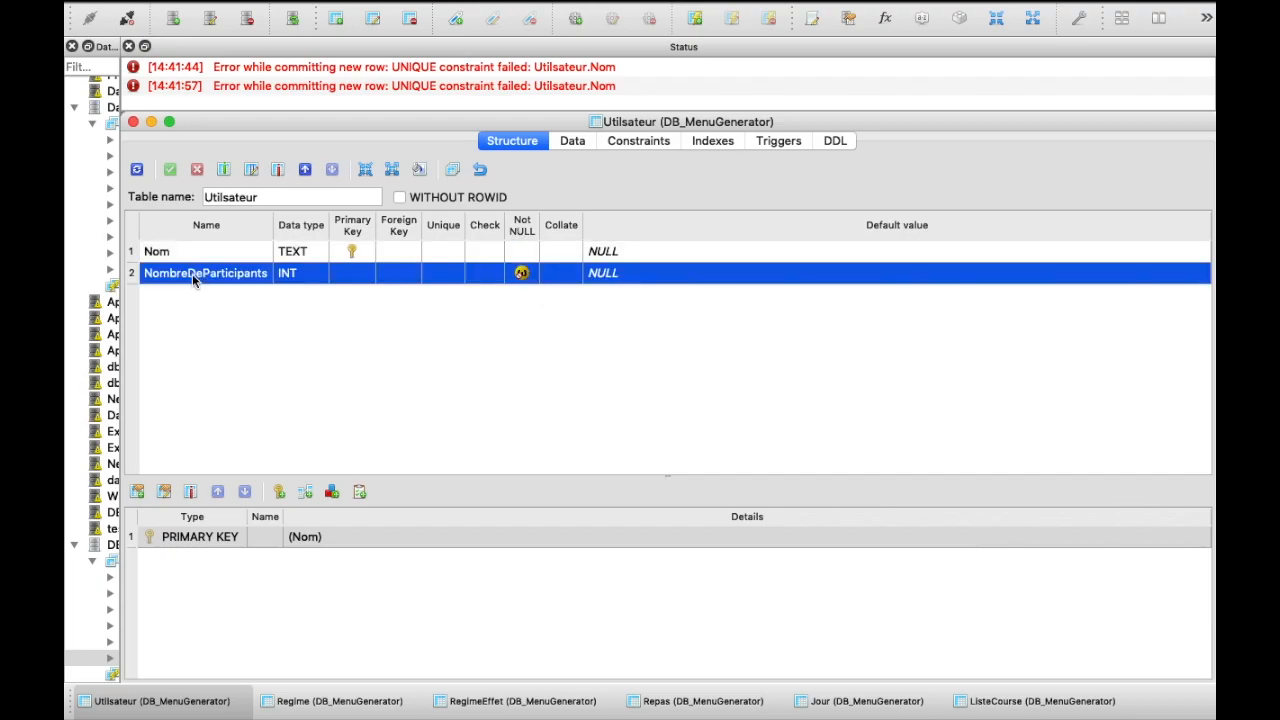
pyautogui.click(574, 140)
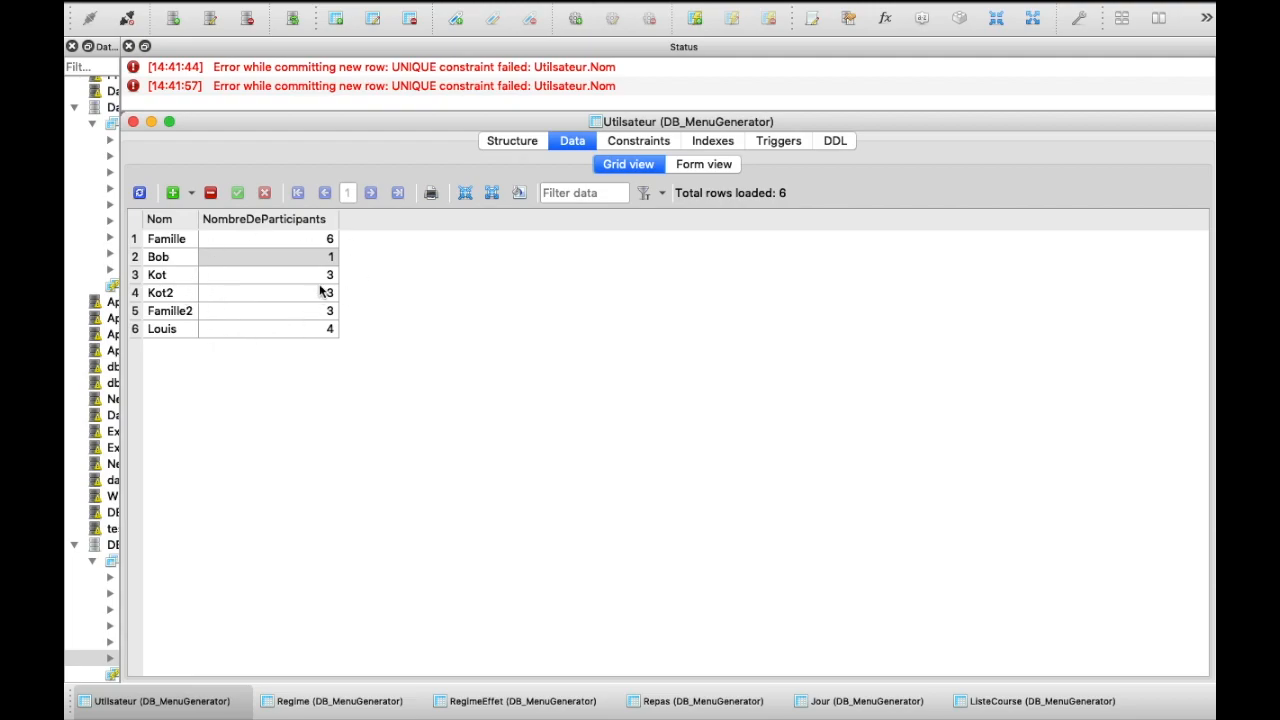
# - Insert another Utilsateur row with a new user name and try to commit it without a participant number
pyautogui.click(173, 194)
pyautogui.click(174, 194)
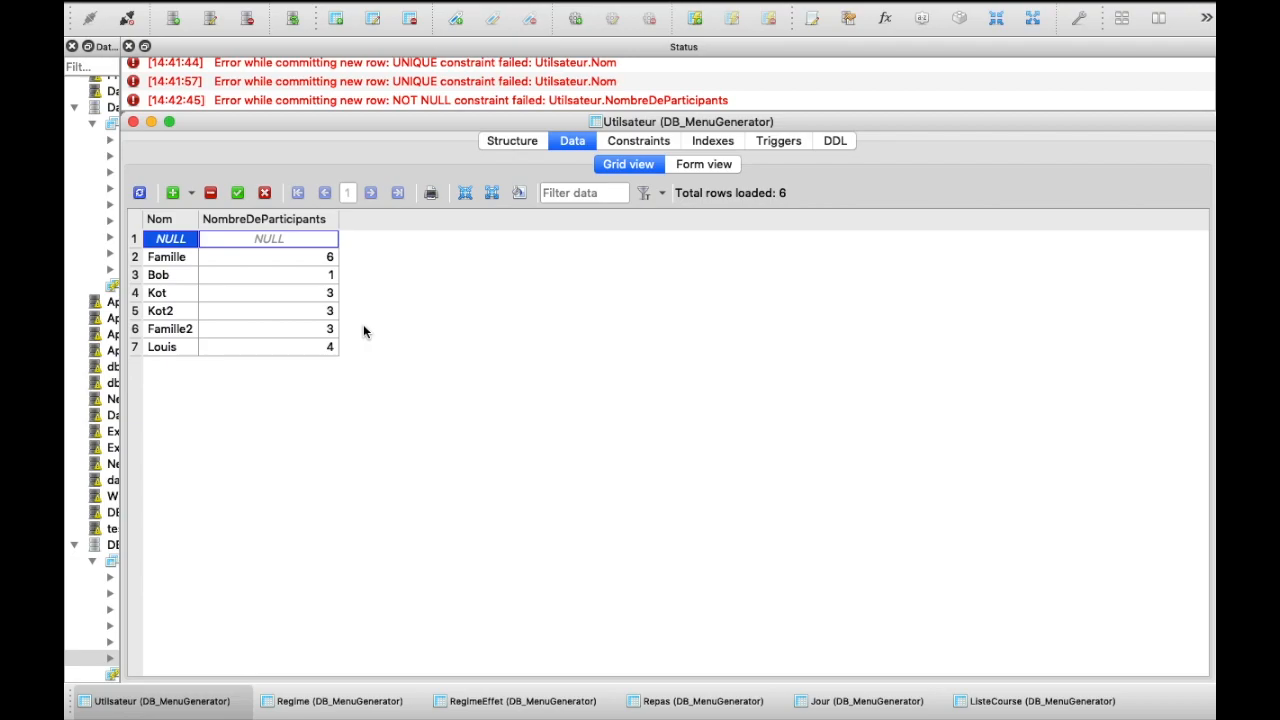
pyautogui.write('Boob')
pyautogui.press('Tab')
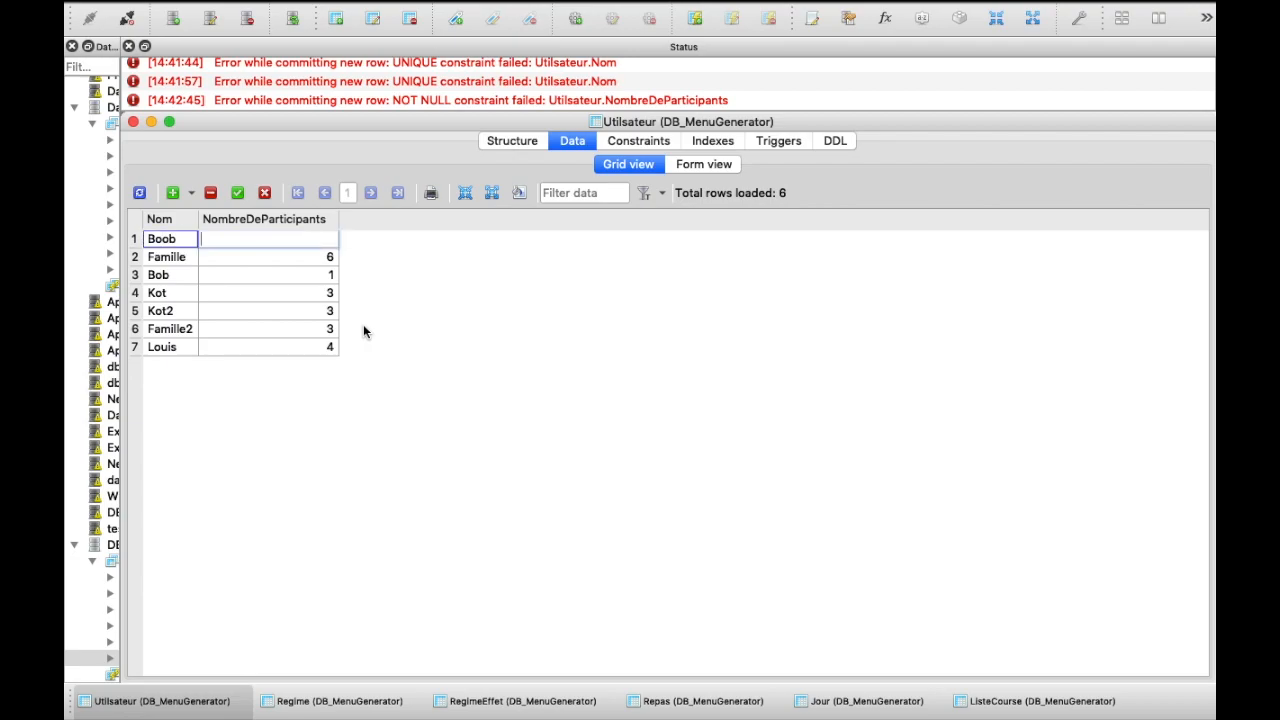
pyautogui.click(482, 290)
pyautogui.click(238, 193)
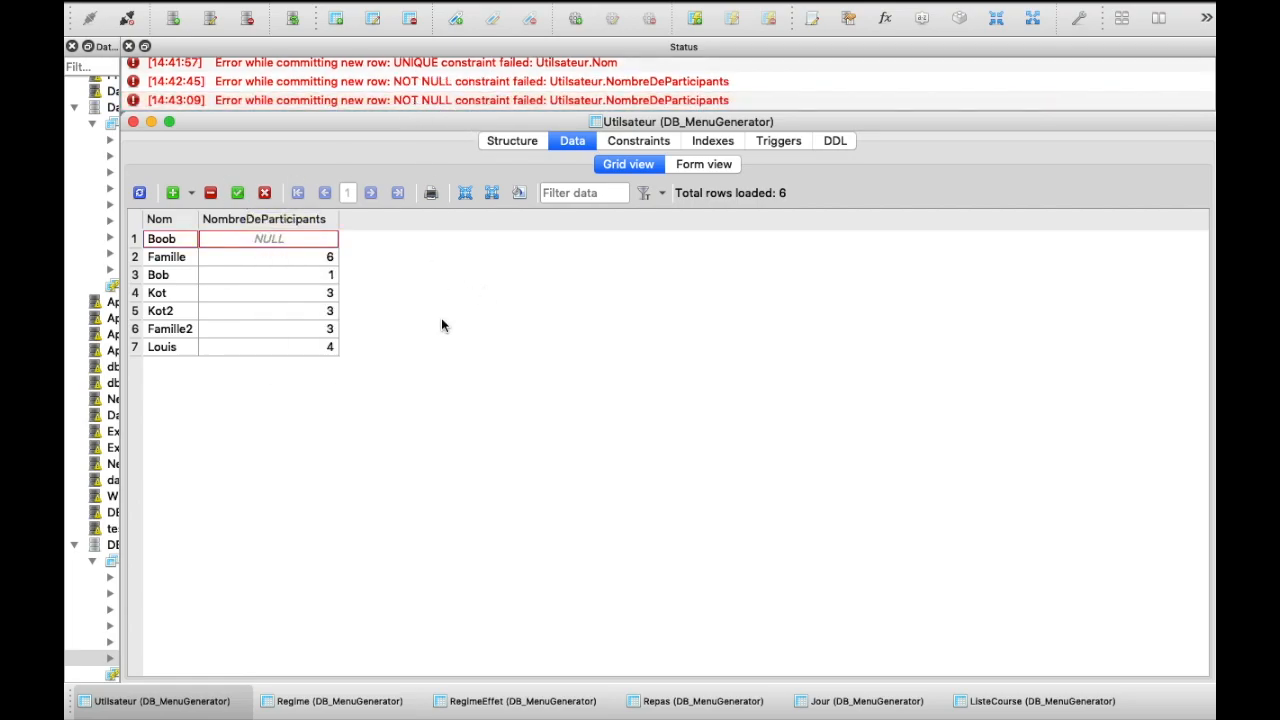
# - Set the new row's NombreDeParticipants to 4 and commit the row
pyautogui.click(245, 238)
pyautogui.click(245, 238)
pyautogui.write('4')
pyautogui.click(238, 193)
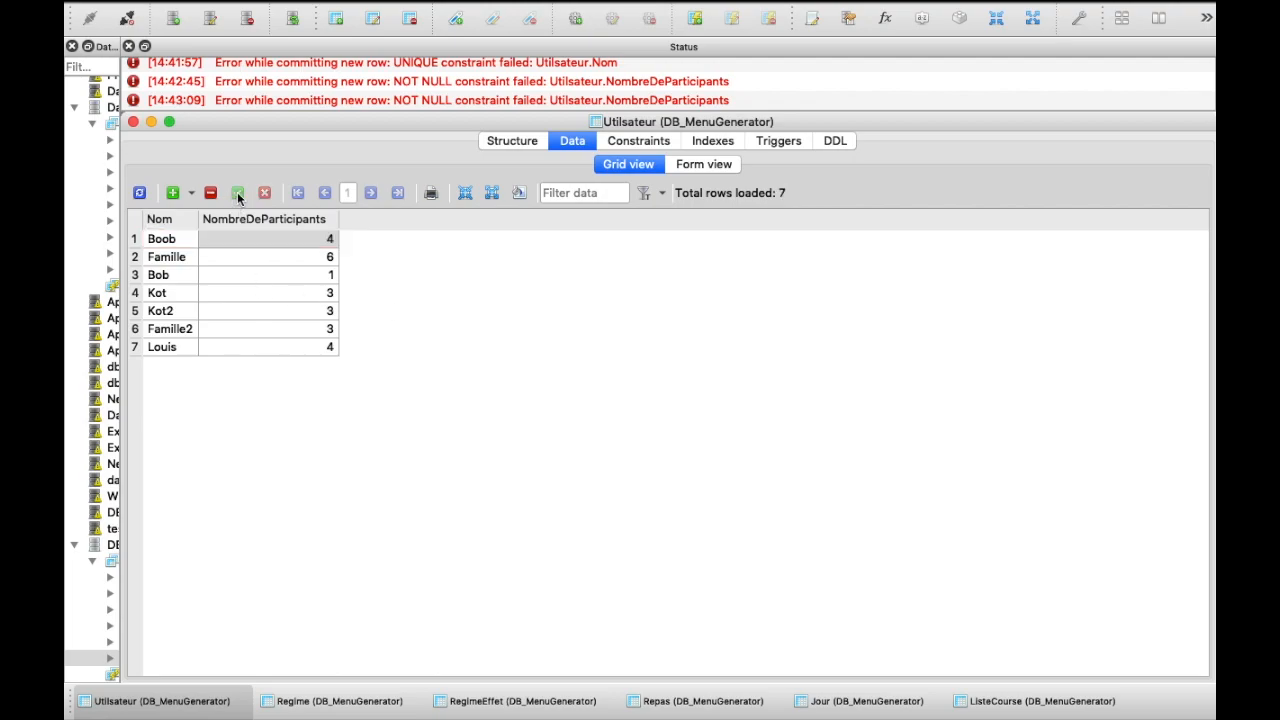
# - Return to the Utilsateur structure, switch to the Regime table, and examine its NomUtilsateur, Regime and NombreDeParticipants columns
pyautogui.click(500, 140)
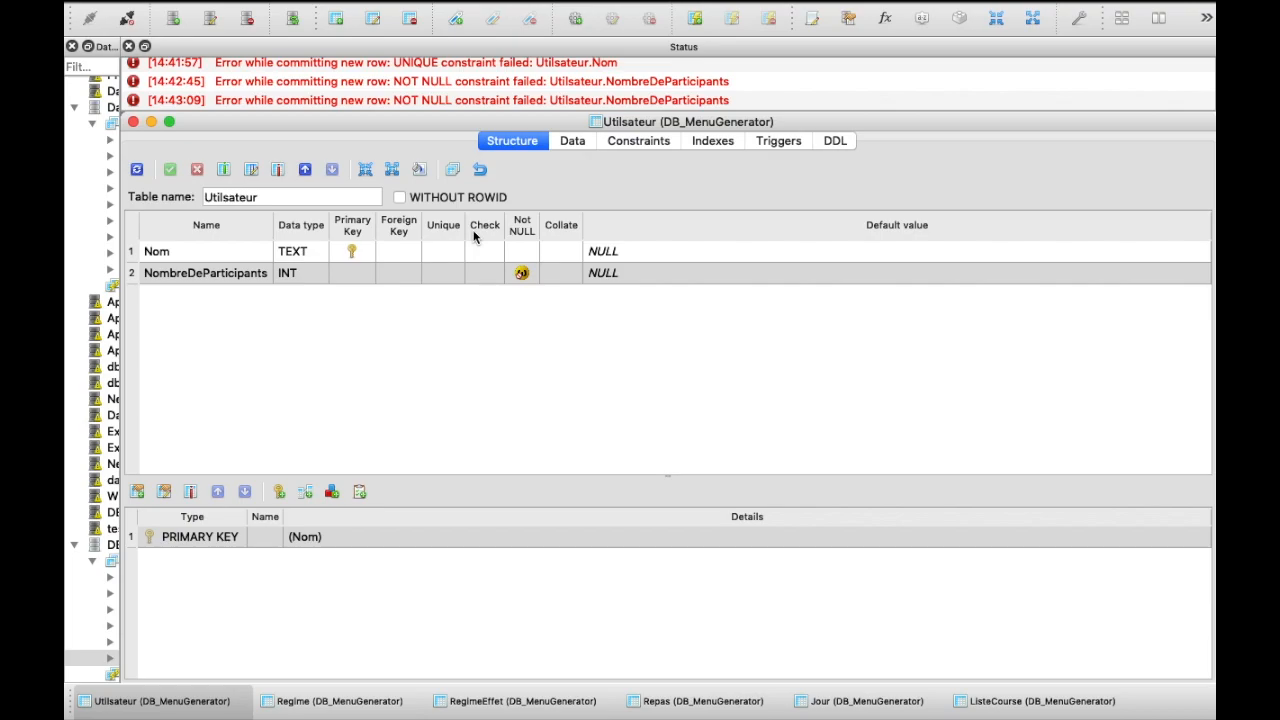
pyautogui.hotkey('ctrl', 'pagedown')
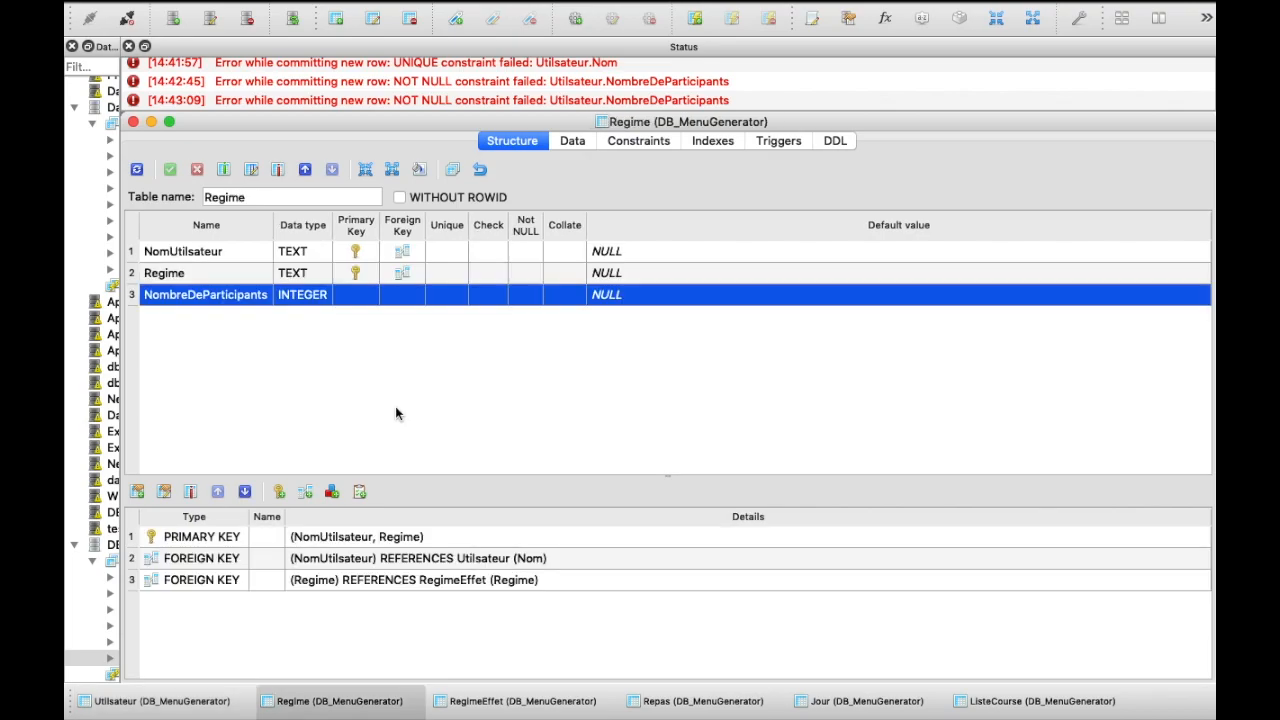
pyautogui.click(208, 256)
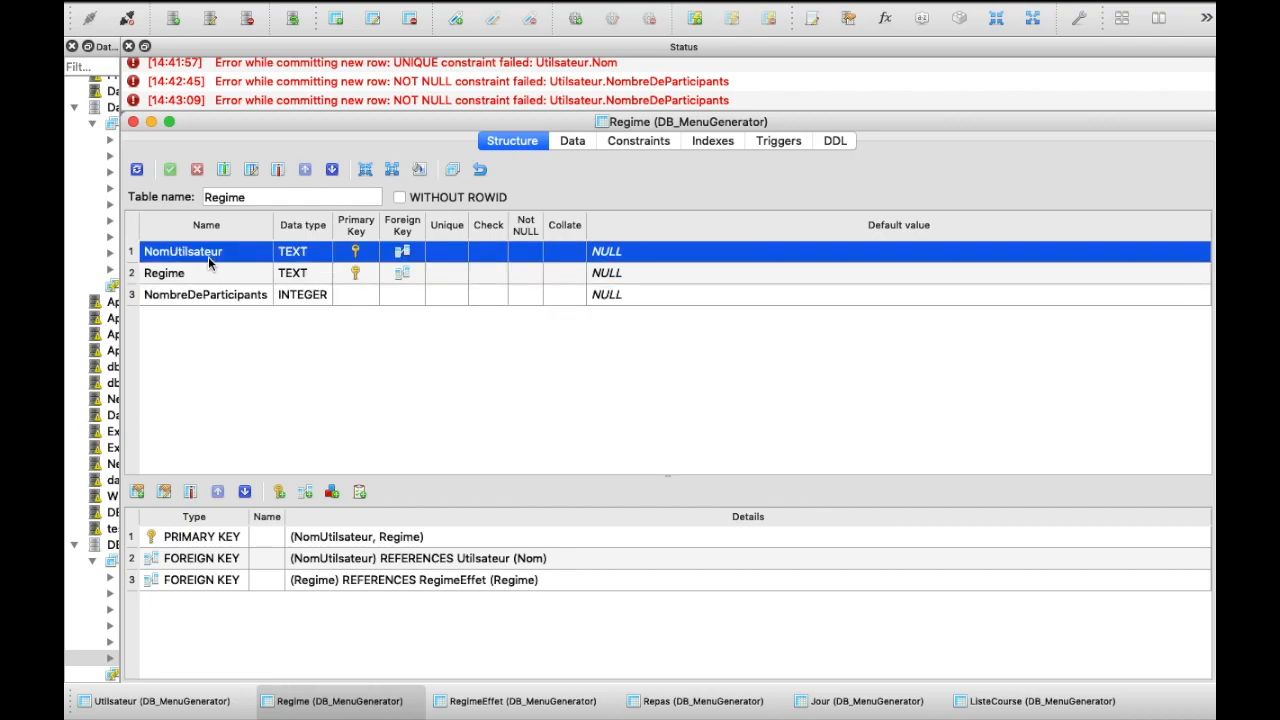
pyautogui.click(163, 281)
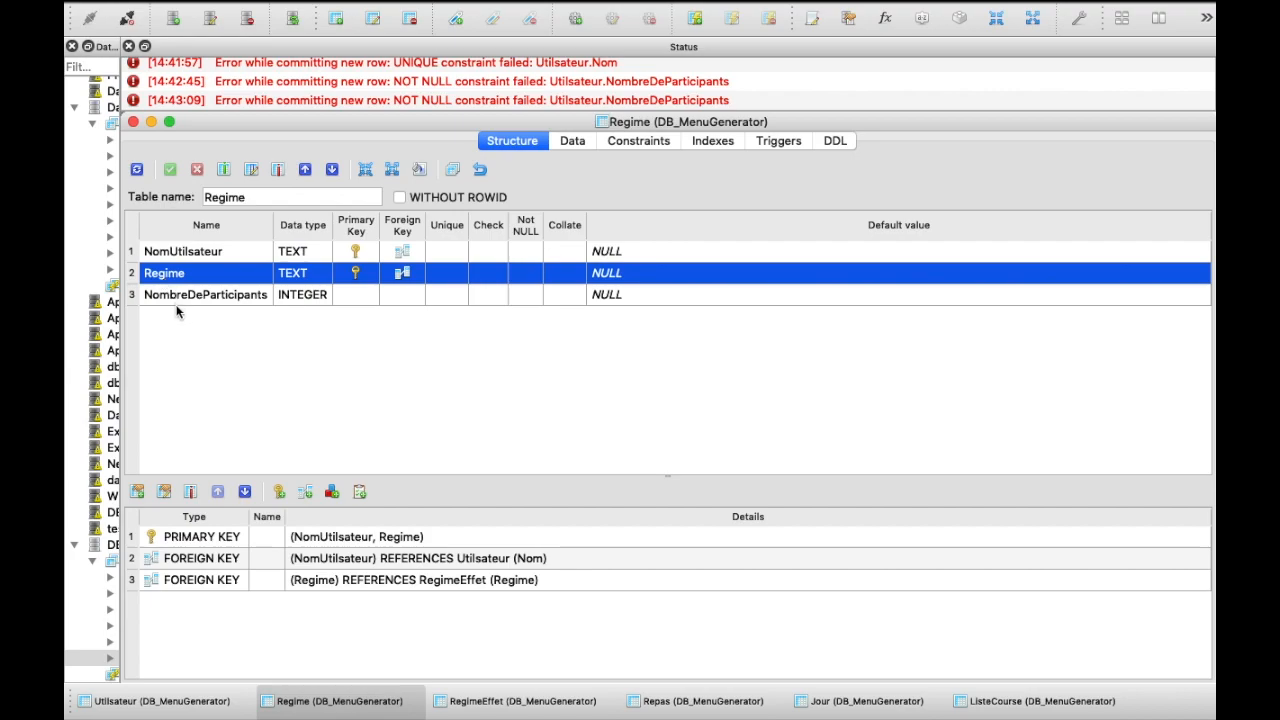
pyautogui.click(178, 304)
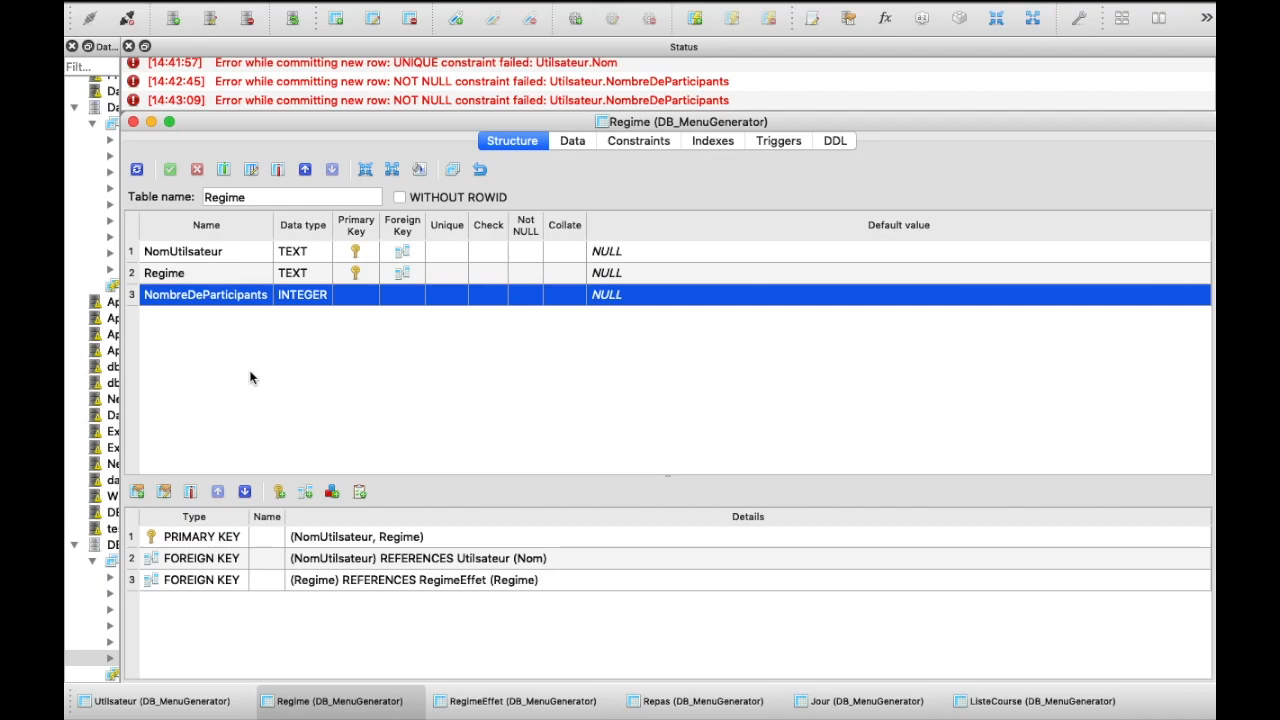
# - Examine the Regime table's primary key columns and its composite primary key constraint on NomUtilsateur and Regime
pyautogui.click(352, 249)
pyautogui.click(351, 286)
pyautogui.click(352, 275)
pyautogui.click(359, 256)
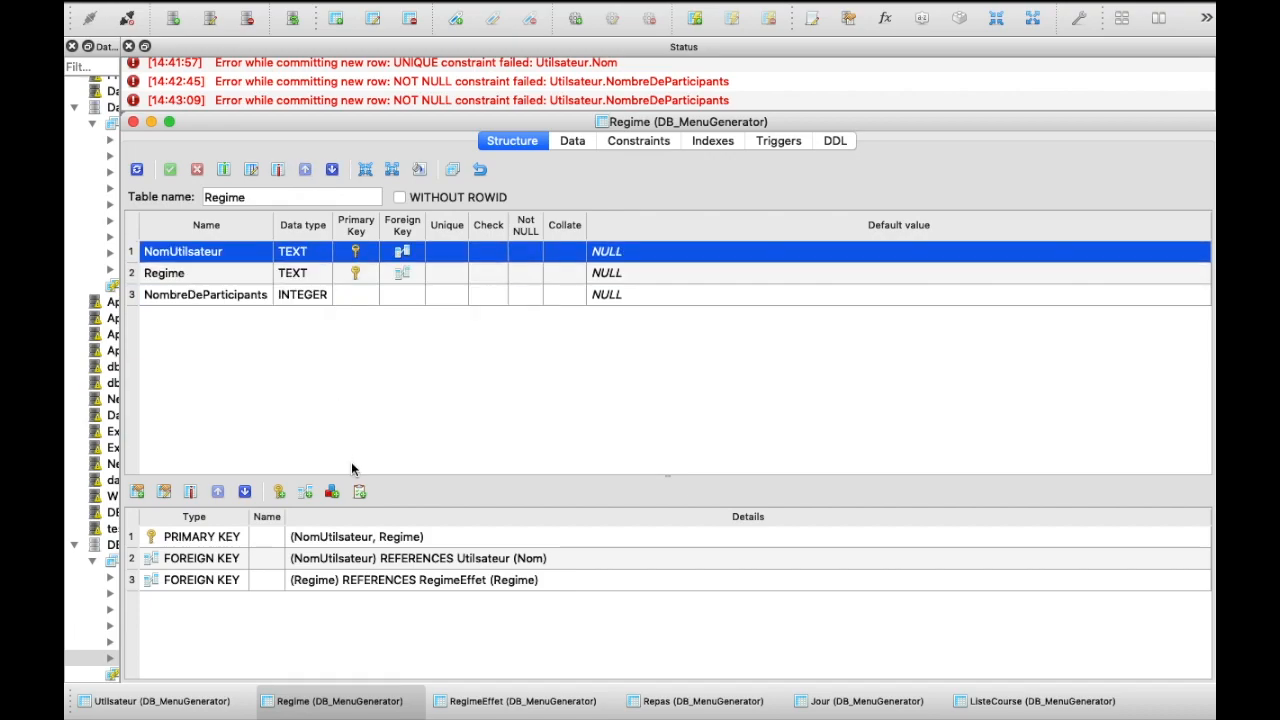
pyautogui.click(356, 540)
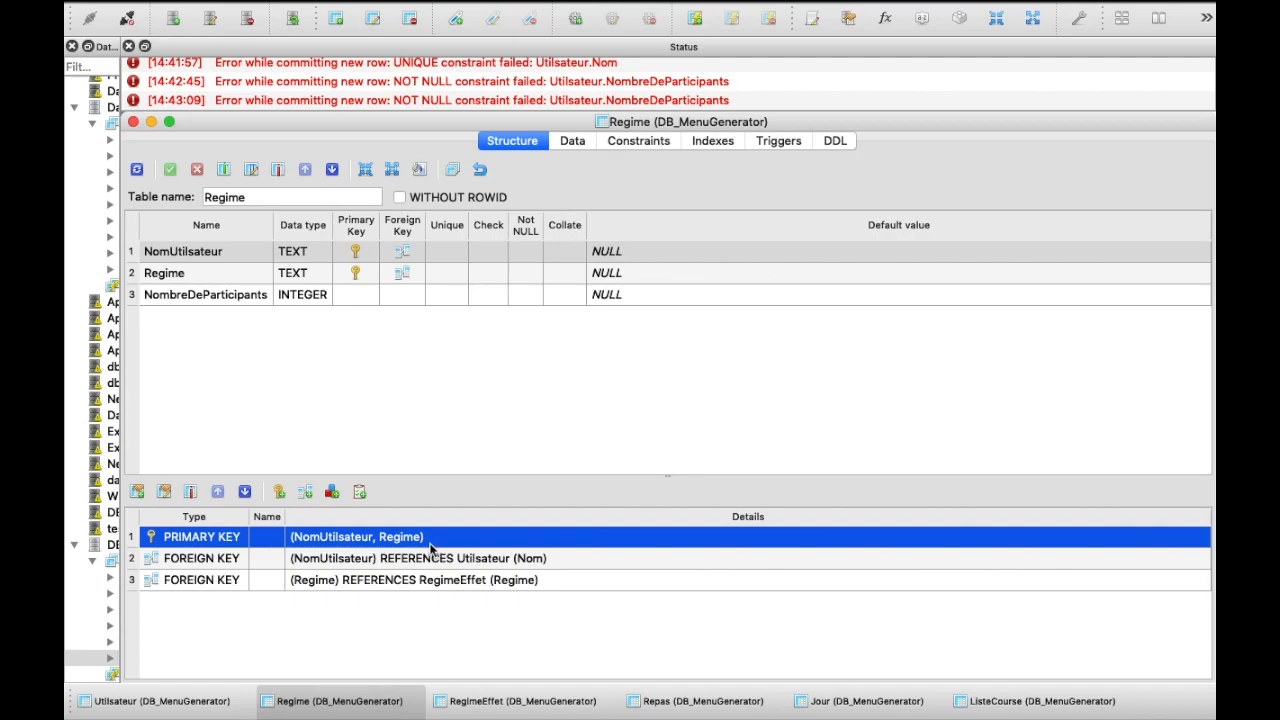
# - Show the Regime table's data and step through the user names in the NomUtilsateur column
pyautogui.click(567, 142)
pyautogui.click(170, 241)
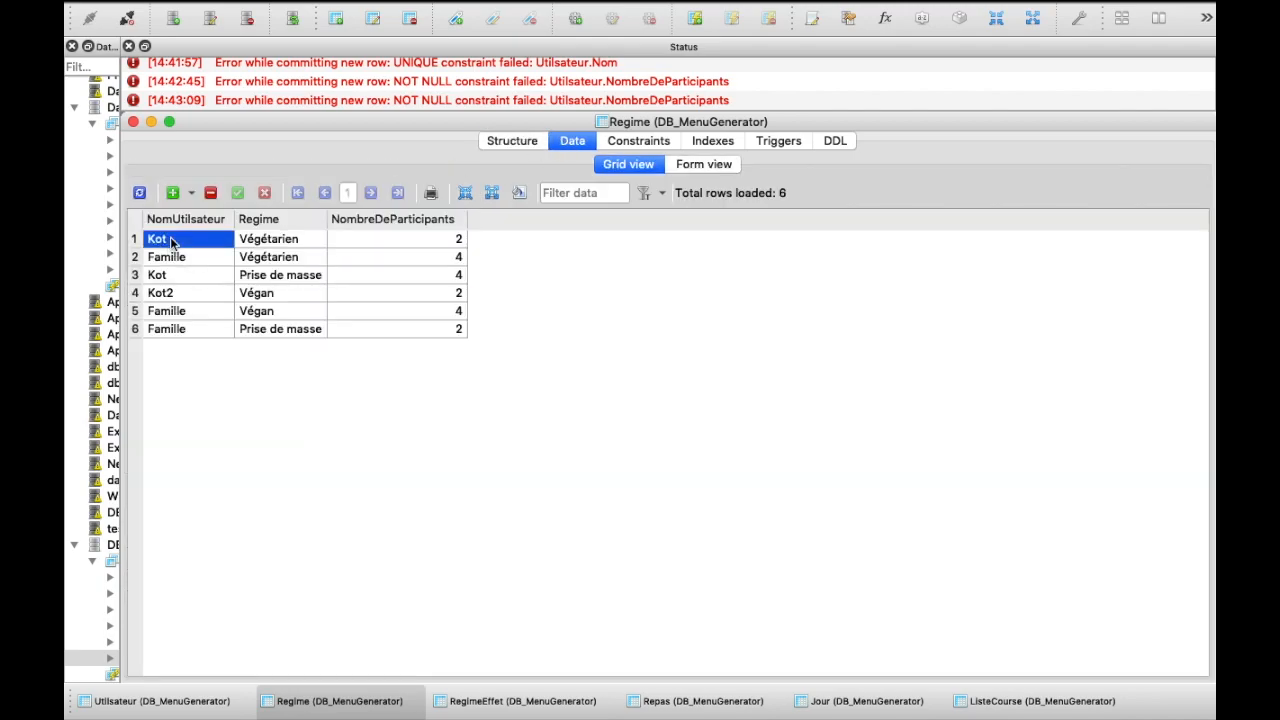
pyautogui.click(172, 278)
pyautogui.press('Down')
pyautogui.press('Down')
pyautogui.press('Up')
pyautogui.press('Up')
pyautogui.press('Up')
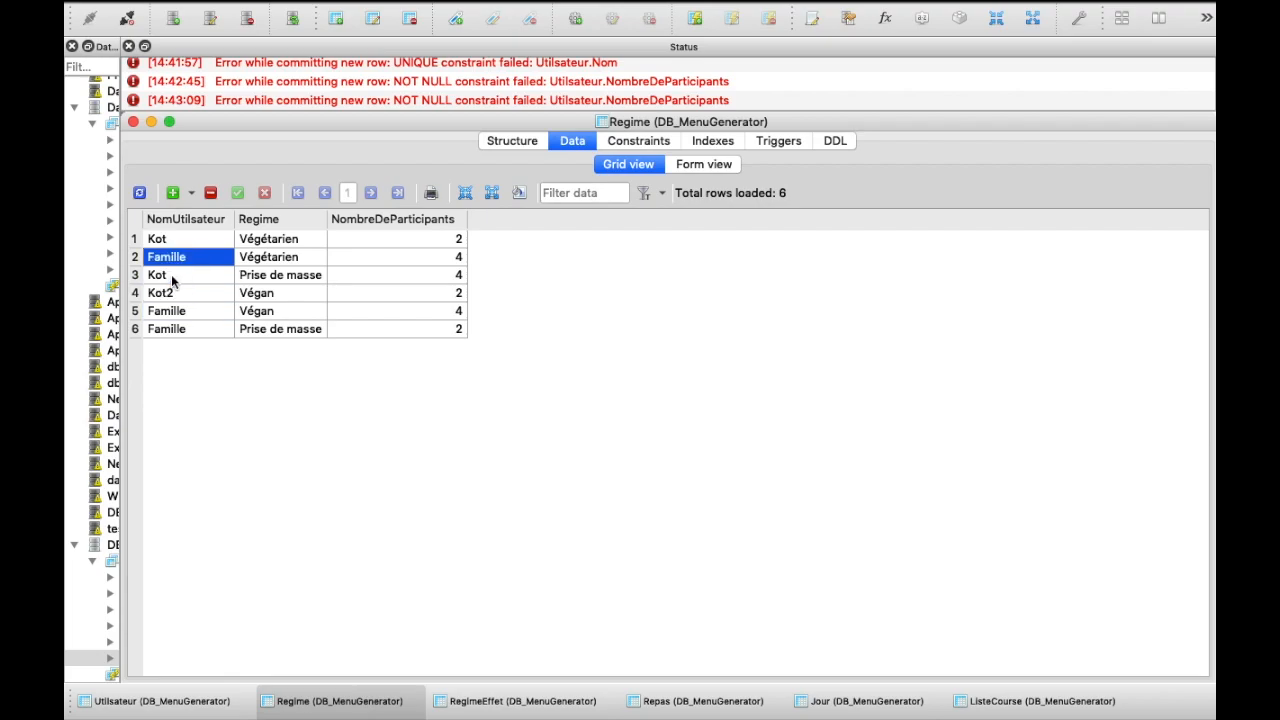
pyautogui.press('Down')
pyautogui.press('Down')
pyautogui.press('Down')
pyautogui.press('Down')
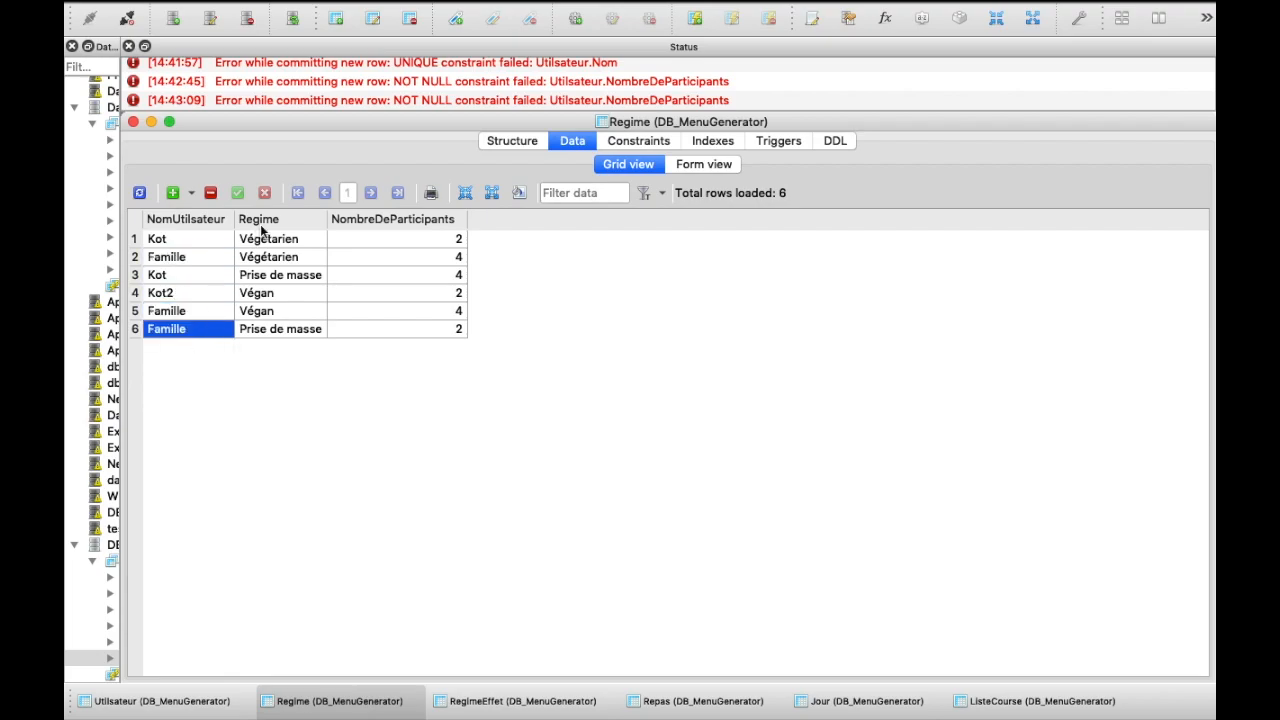
# - Select the Kot and Végétarien pair in the first row and view the Regime column's constraint details
pyautogui.click(188, 240)
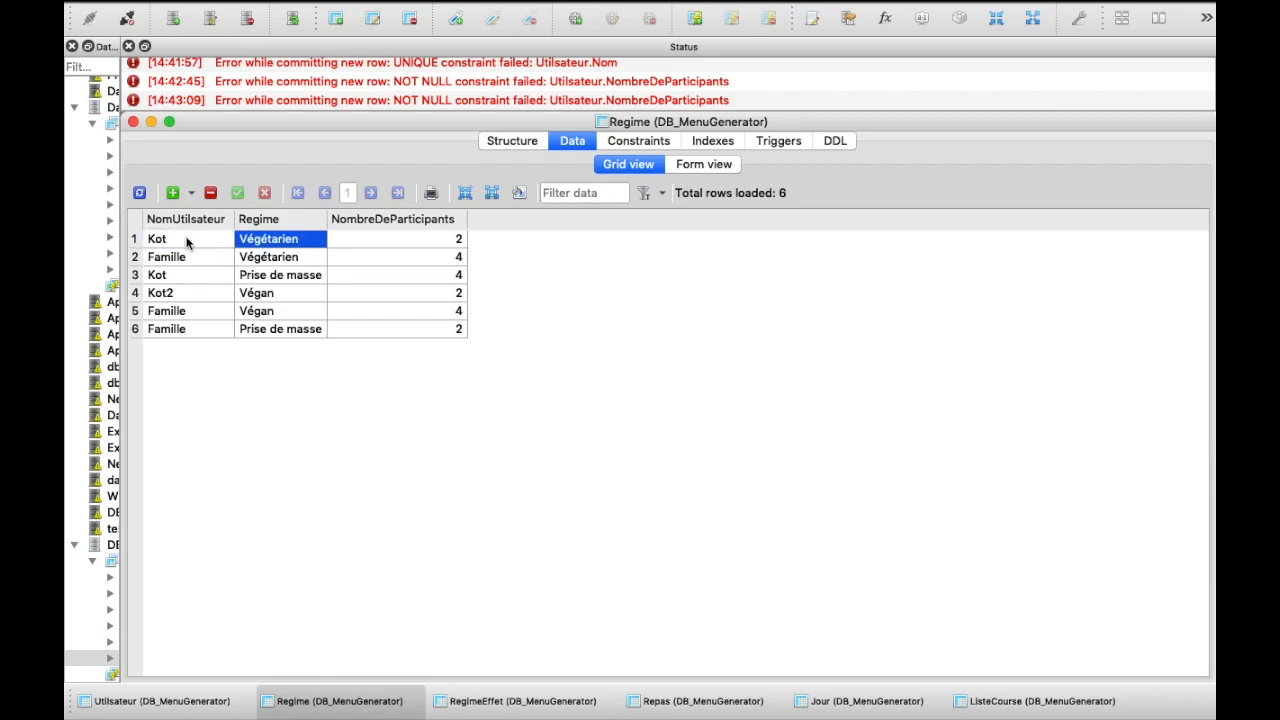
pyautogui.keyDown('shift'); pyautogui.click(186, 242); pyautogui.keyUp('shift')
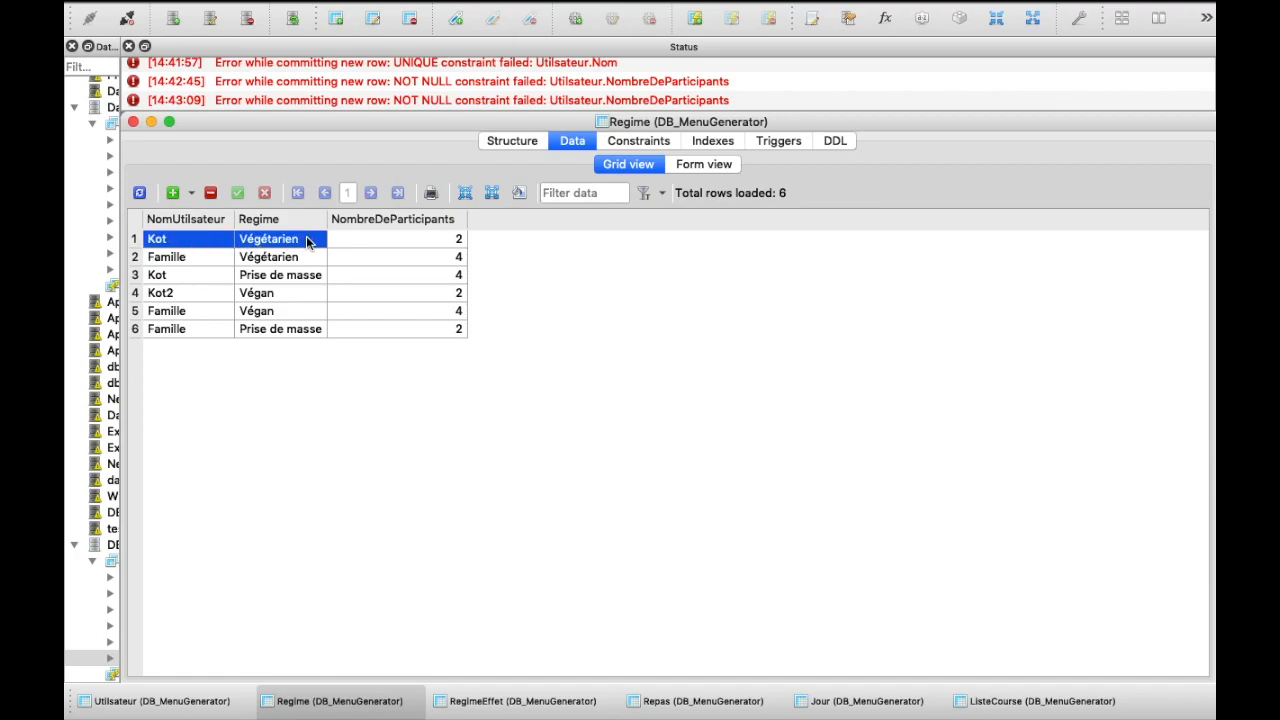
pyautogui.moveTo(306, 242)
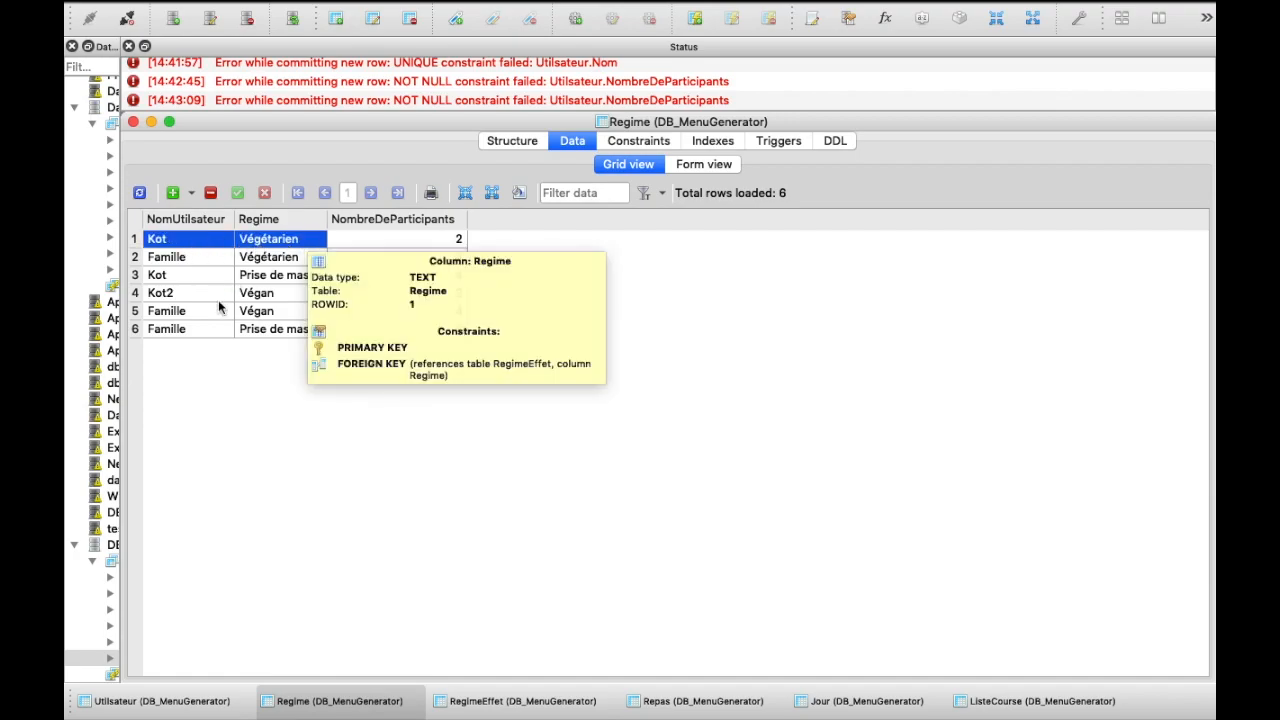
# - Try to commit a duplicate Kot and Végétarien row without a participant number in the Regime table, and delete that row
pyautogui.click(172, 192)
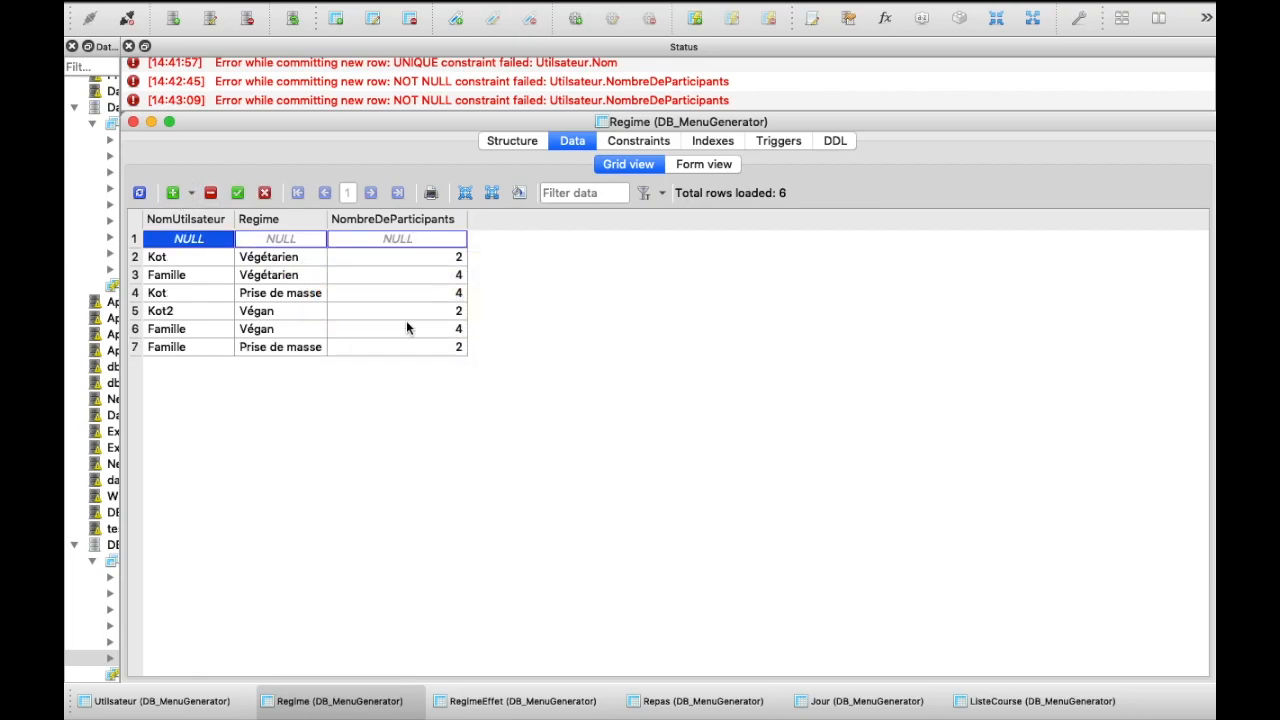
pyautogui.write('Kot')
pyautogui.press('Tab')
pyautogui.write('Végétarien')
pyautogui.press('Return')
pyautogui.press('Tab')
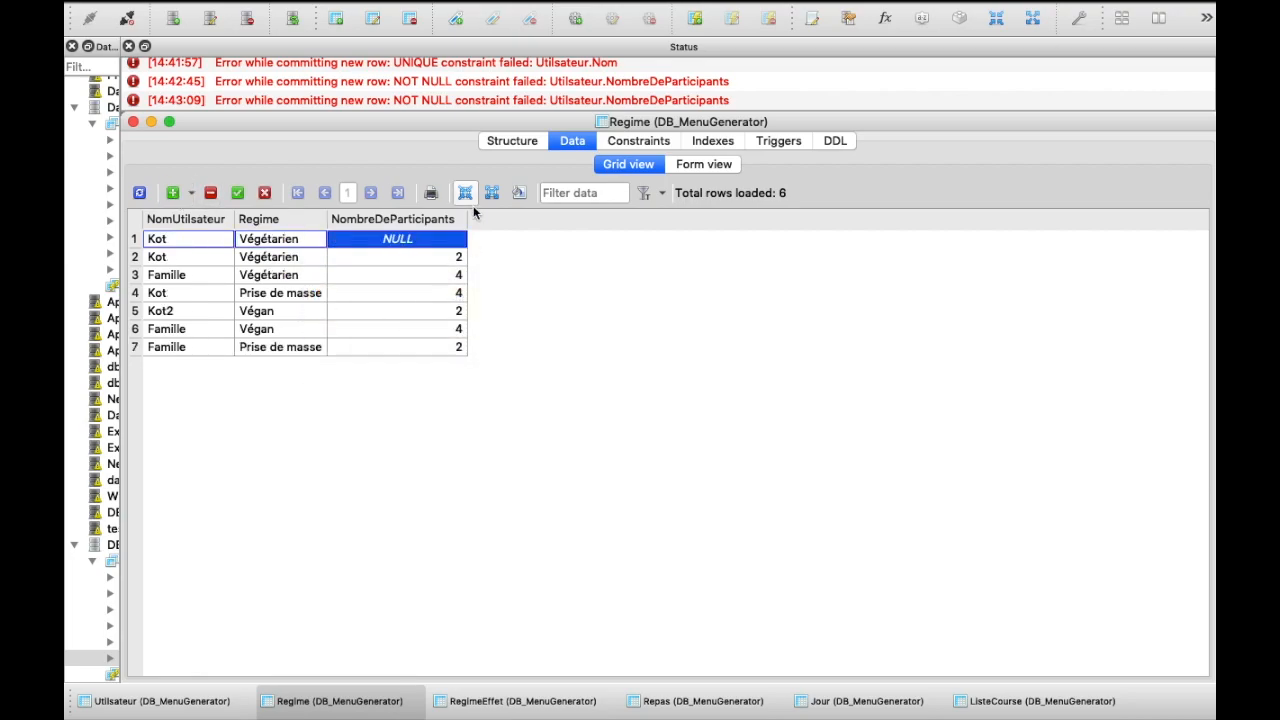
pyautogui.click(238, 195)
pyautogui.click(210, 193)
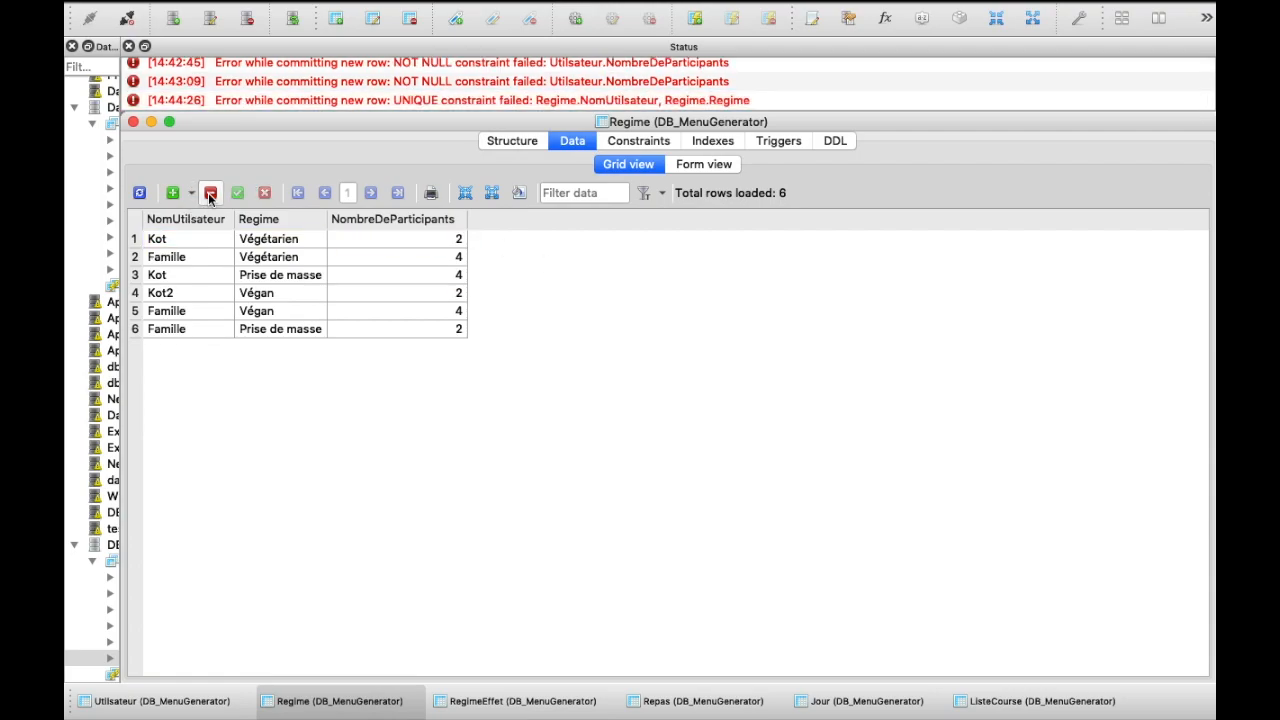
# - Examine the Regime table's foreign key from NomUtilsateur to Utilsateur (Nom), and open the referenced Utilsateur table's structure
pyautogui.click(522, 140)
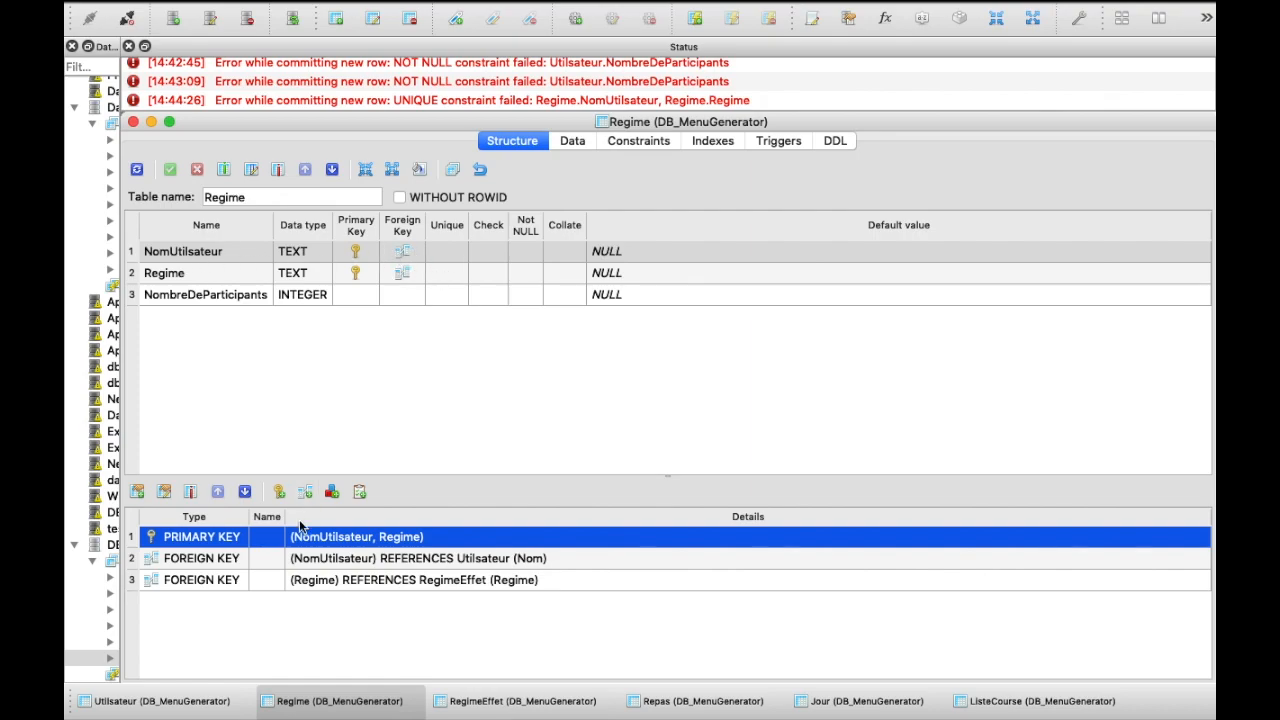
pyautogui.click(227, 560)
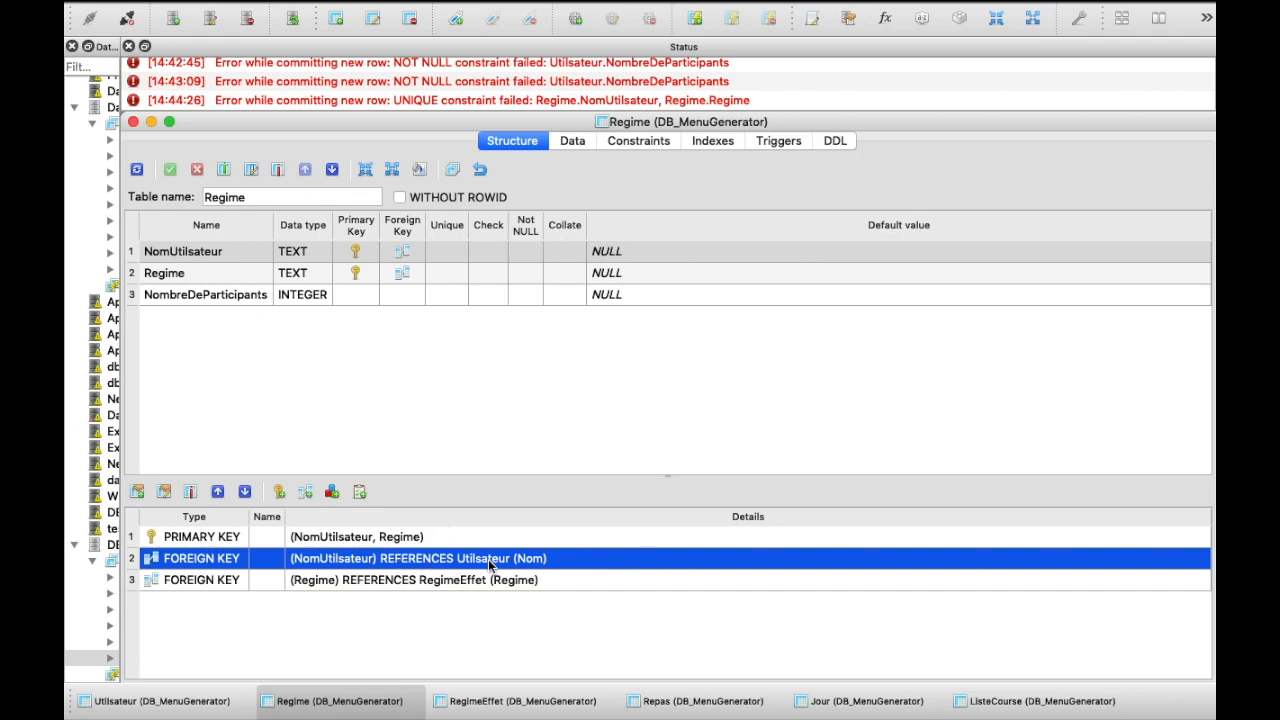
pyautogui.click(180, 705)
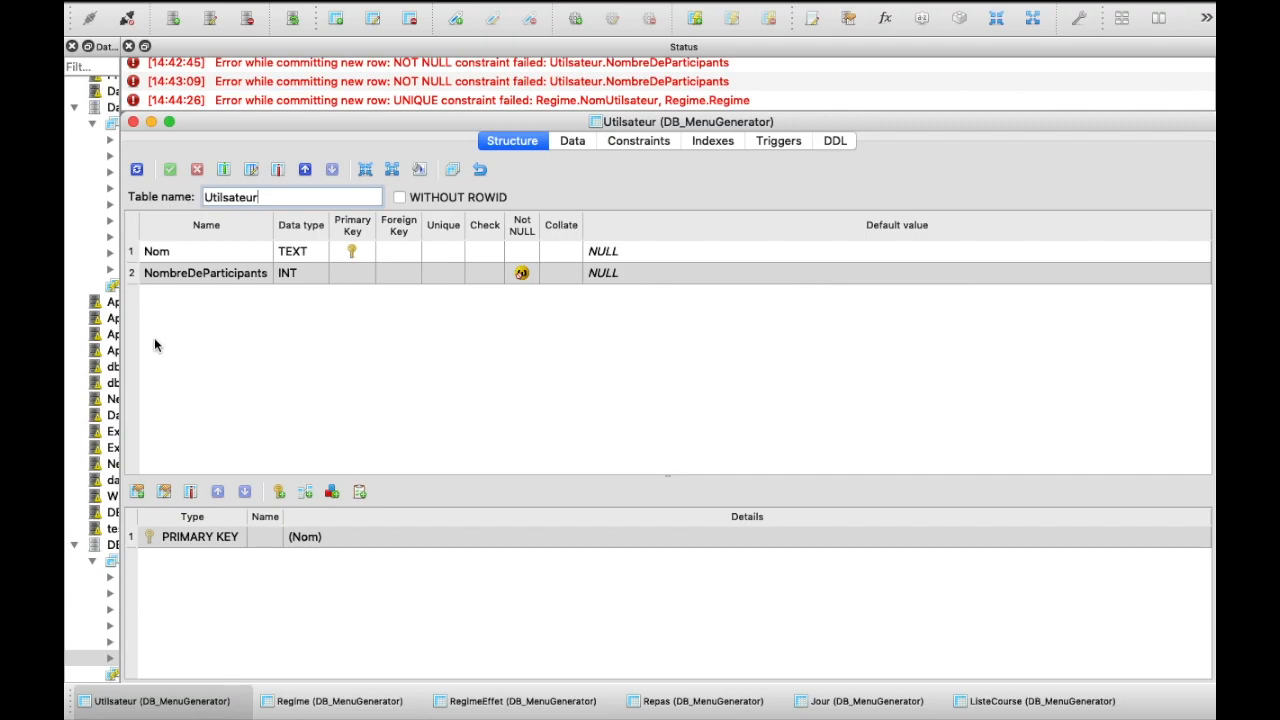
# - Add a row to the Regime table with a first name not registered in the Utilsateur table as its NomUtilsateur
pyautogui.click(161, 253)
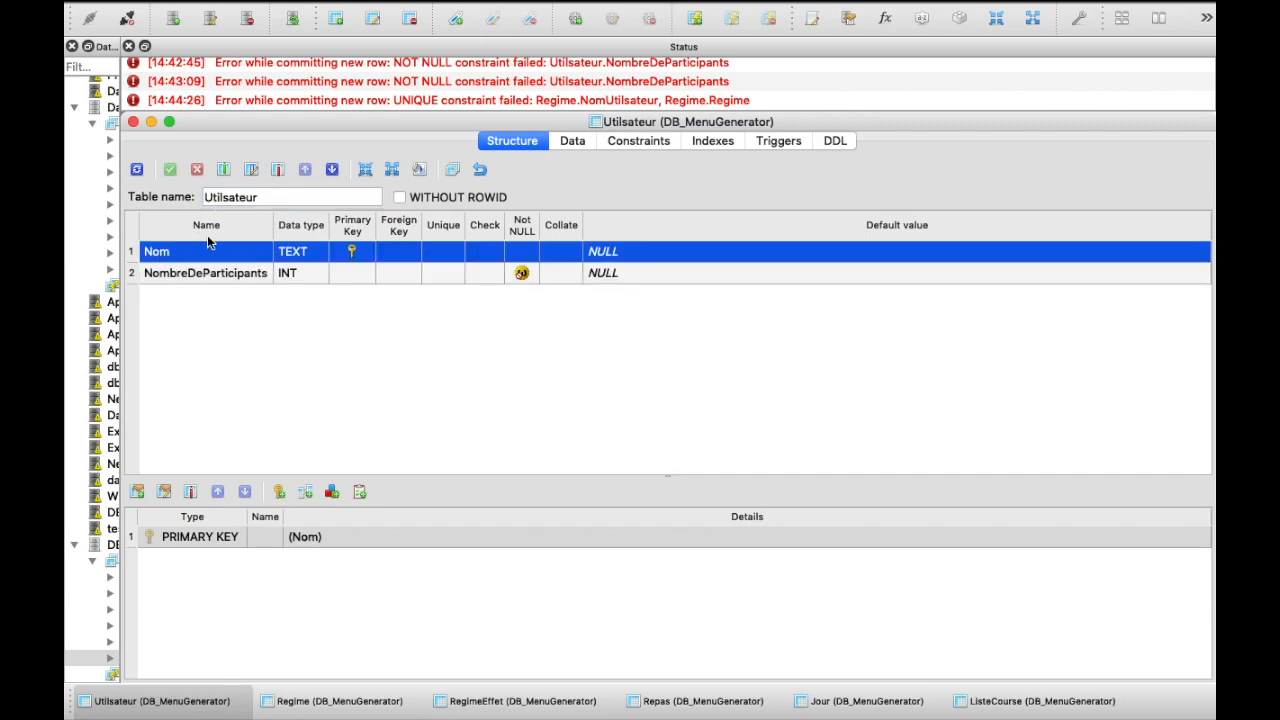
pyautogui.click(314, 702)
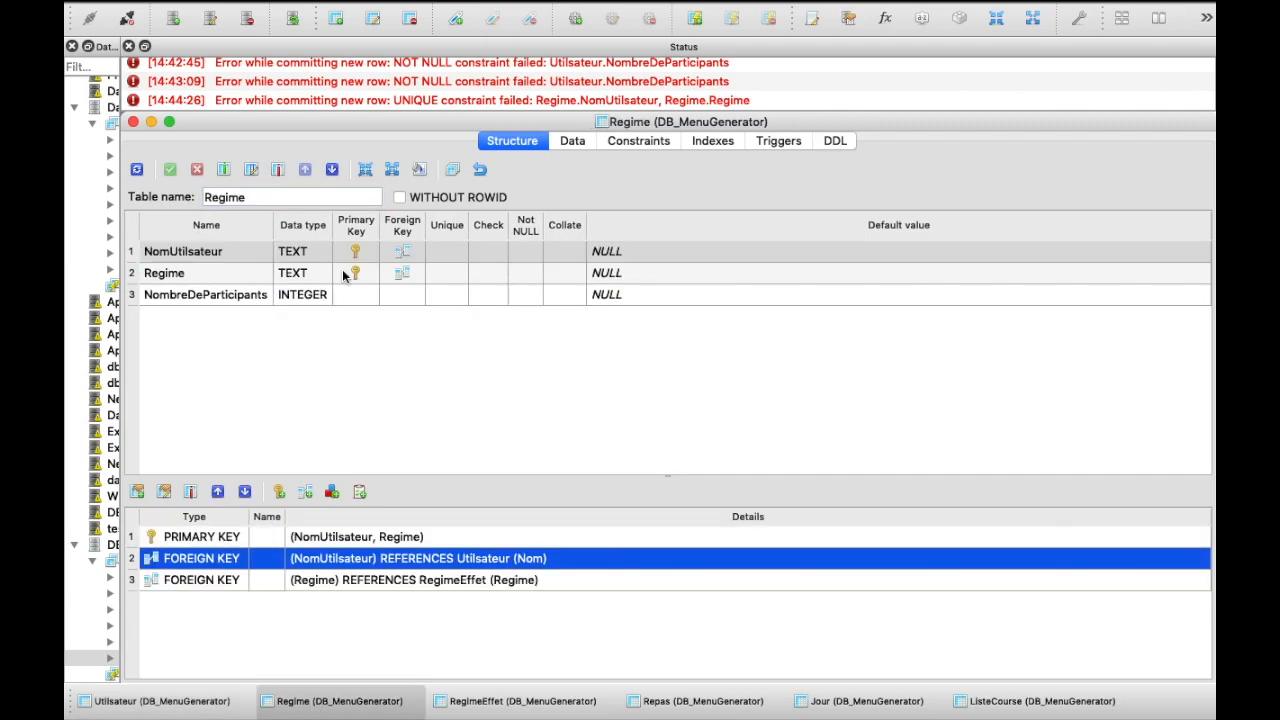
pyautogui.click(563, 145)
pyautogui.click(172, 192)
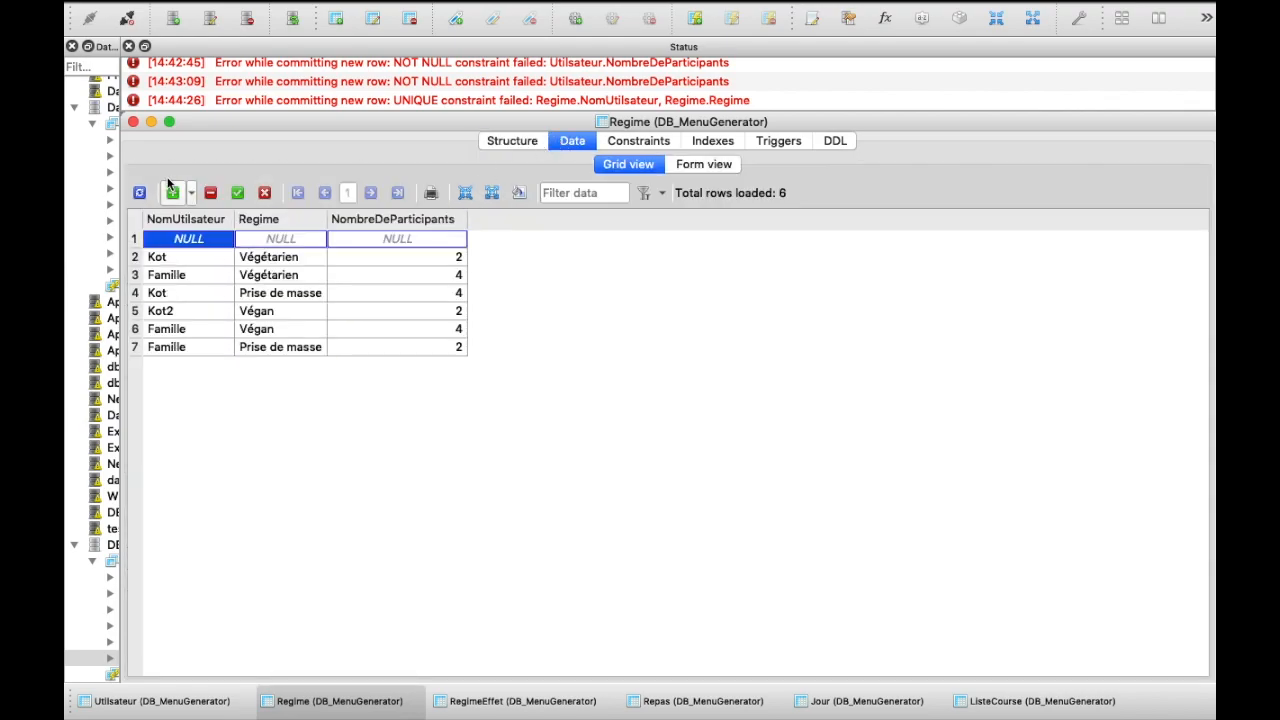
pyautogui.doubleClick(178, 240)
pyautogui.write('Jo')
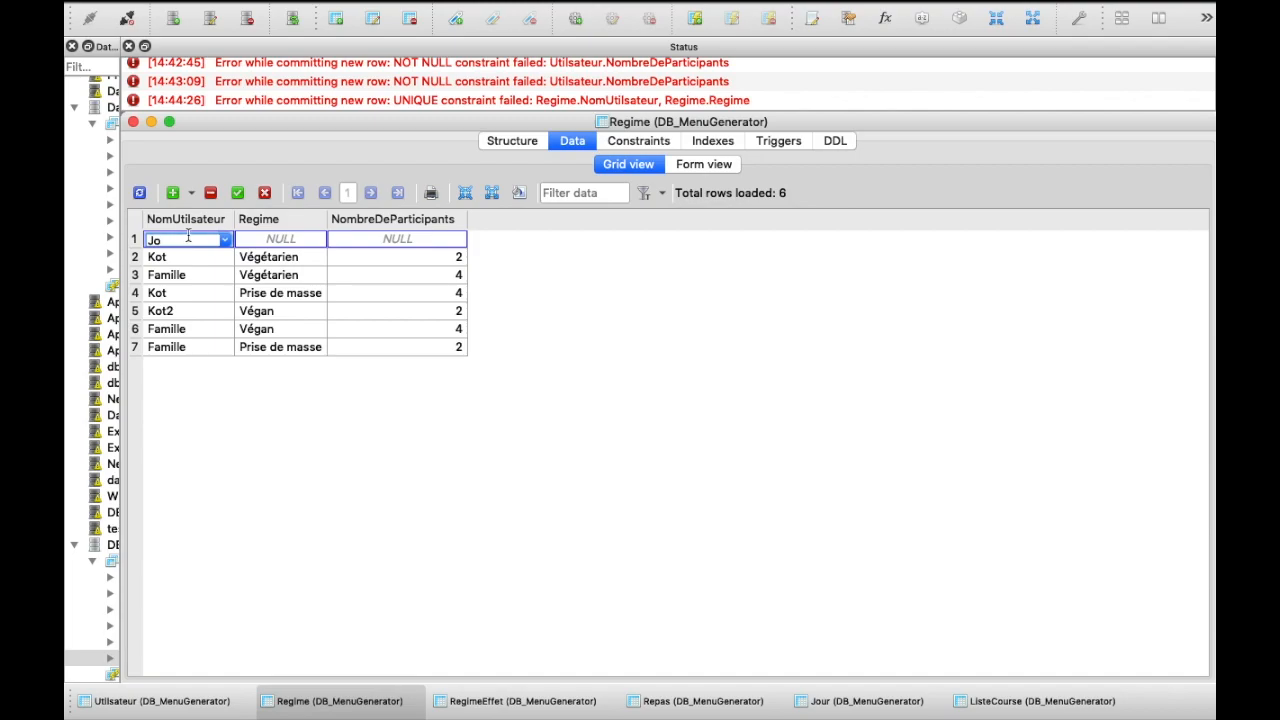
# - Check the registered names in the Utilsateur table's data and return to the Regime table
pyautogui.click(176, 700)
pyautogui.click(566, 140)
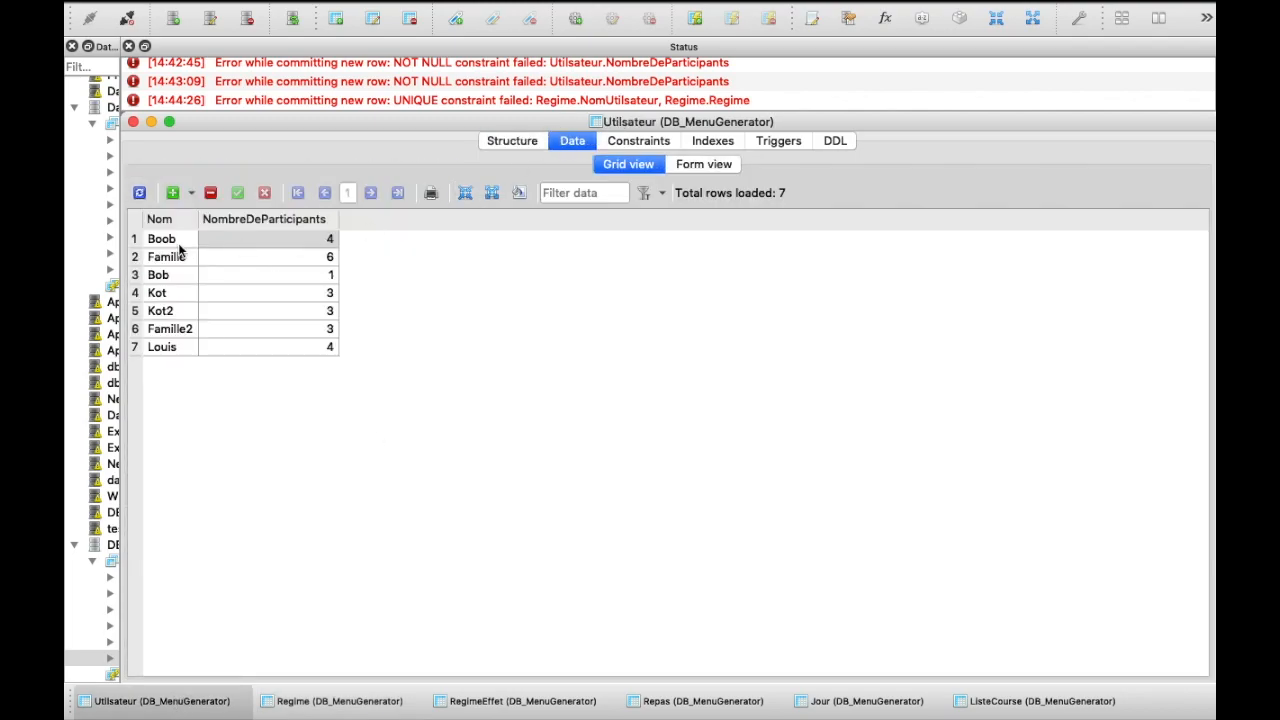
pyautogui.click(300, 700)
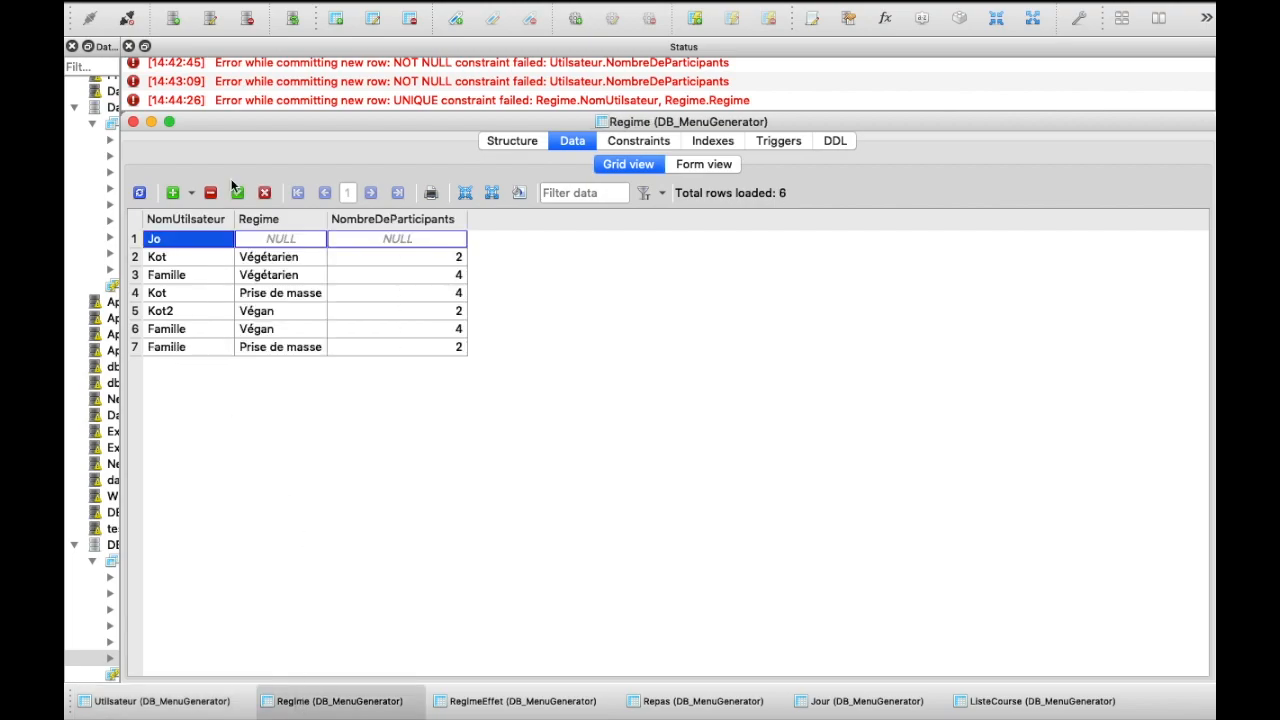
# - Complete the new Regime row with Végétarien and 1 participant, recheck the Utilsateur names, and try to commit the row
pyautogui.doubleClick(258, 239)
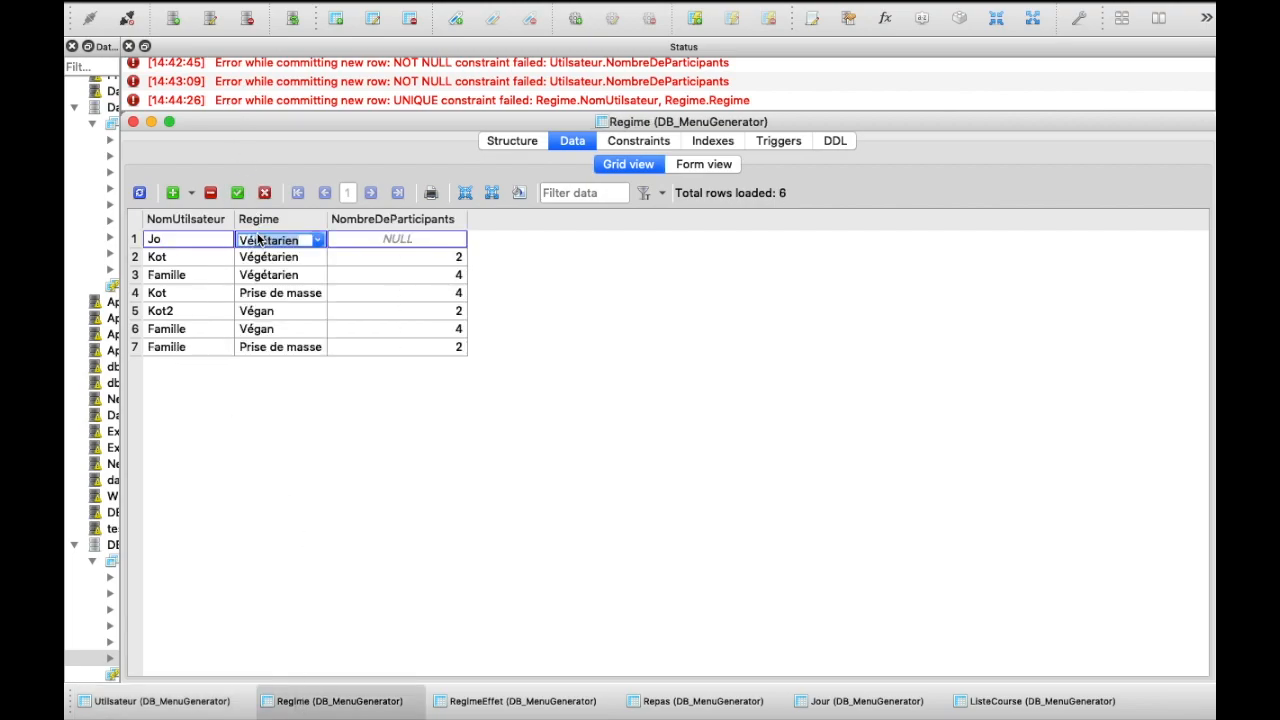
pyautogui.press('Tab')
pyautogui.write('1')
pyautogui.click(237, 193)
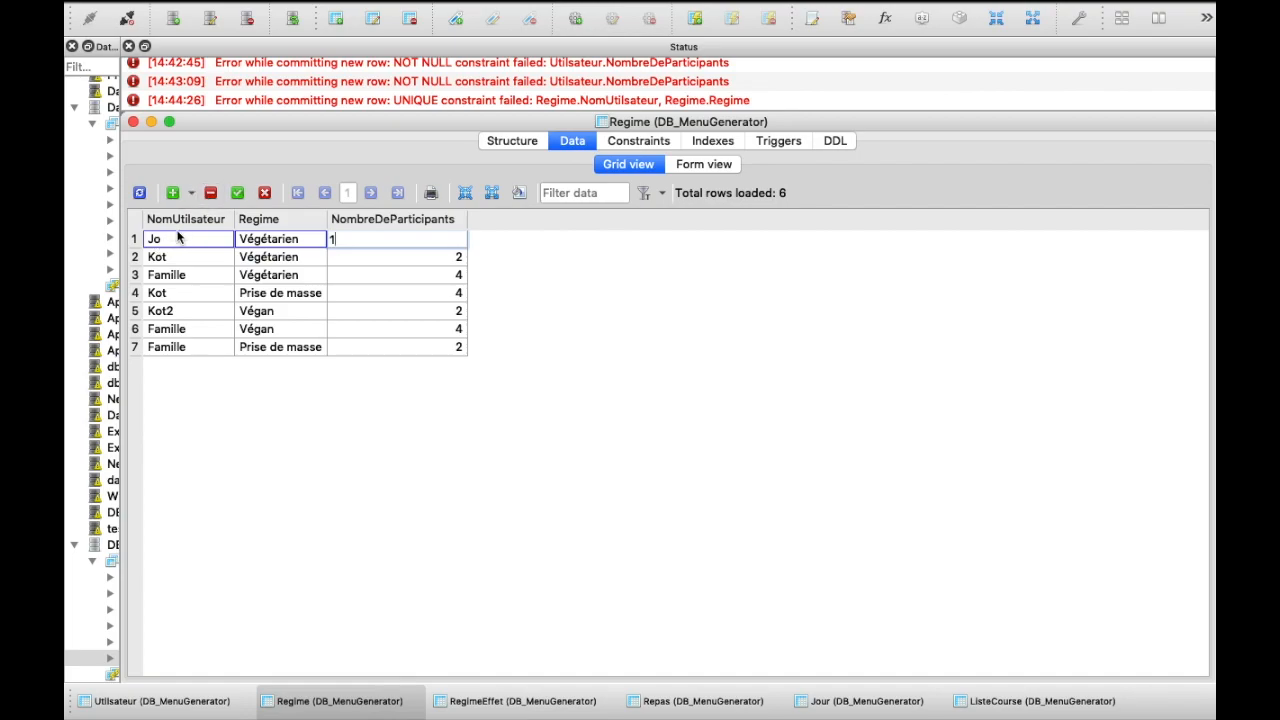
pyautogui.click(163, 700)
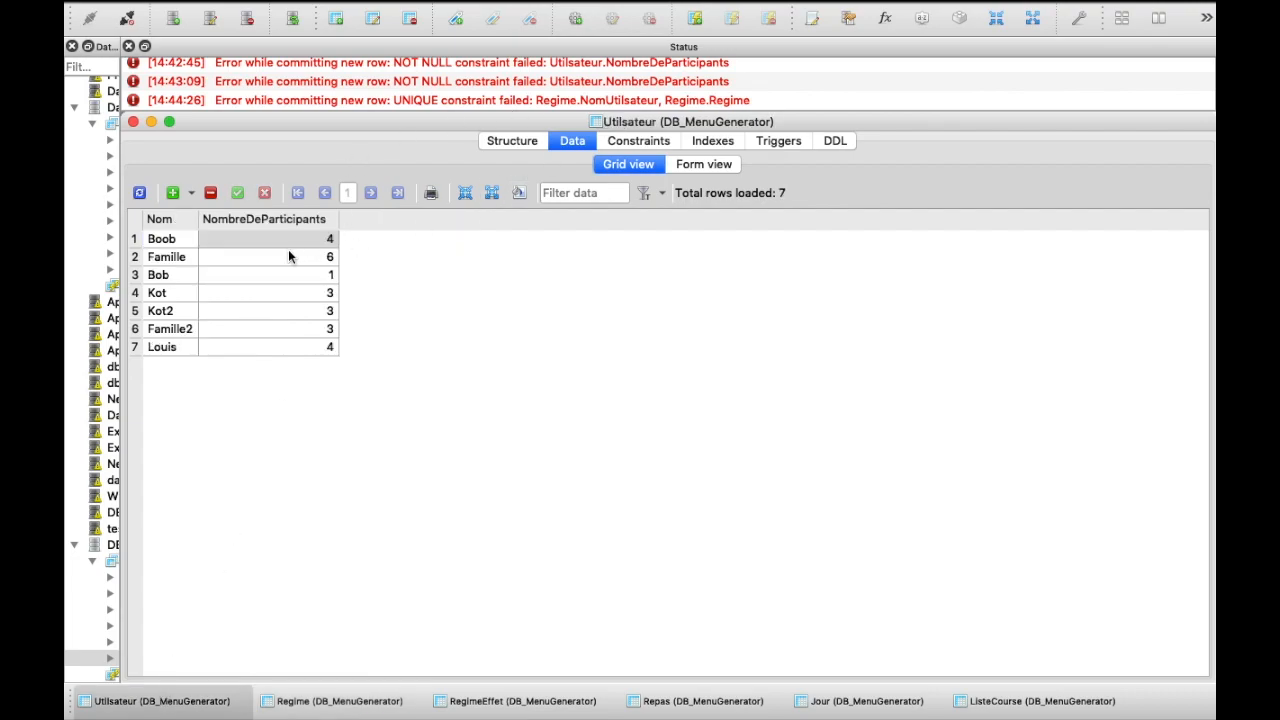
pyautogui.click(312, 702)
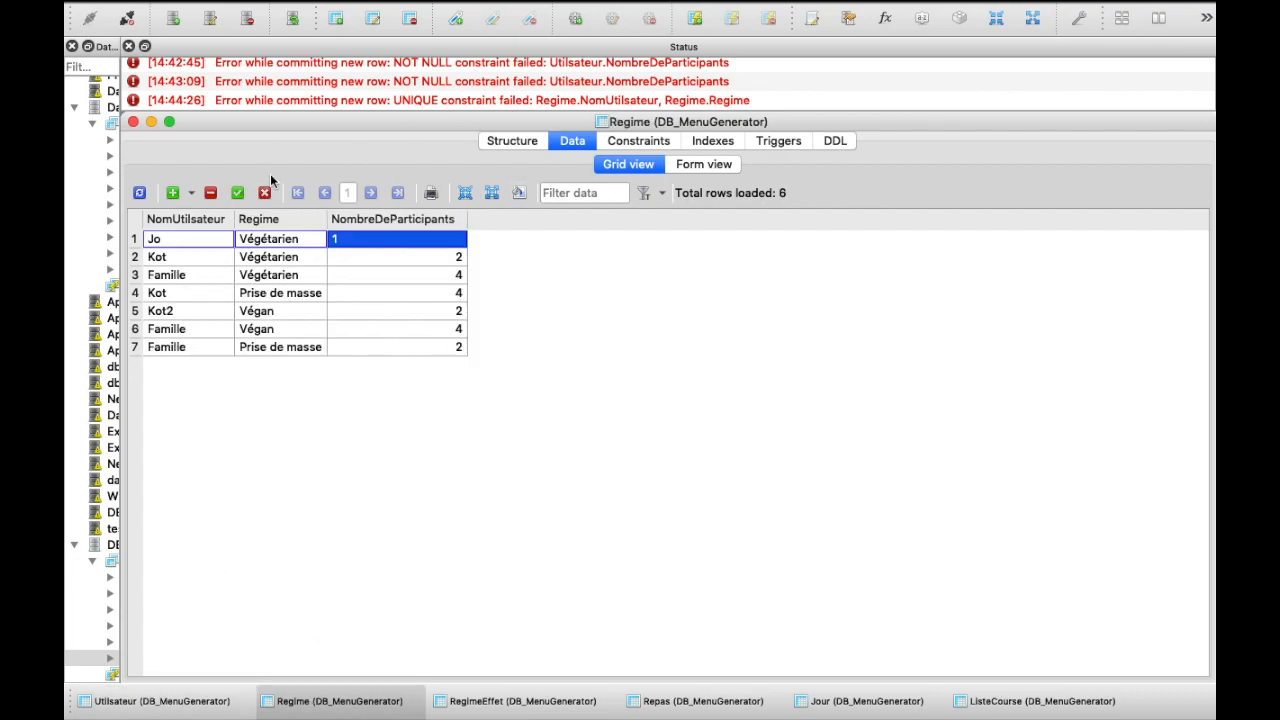
pyautogui.click(237, 193)
# - Replace the new row's NomUtilsateur with the Utilsateur user that has one participant, and commit the row
pyautogui.doubleClick(184, 238)
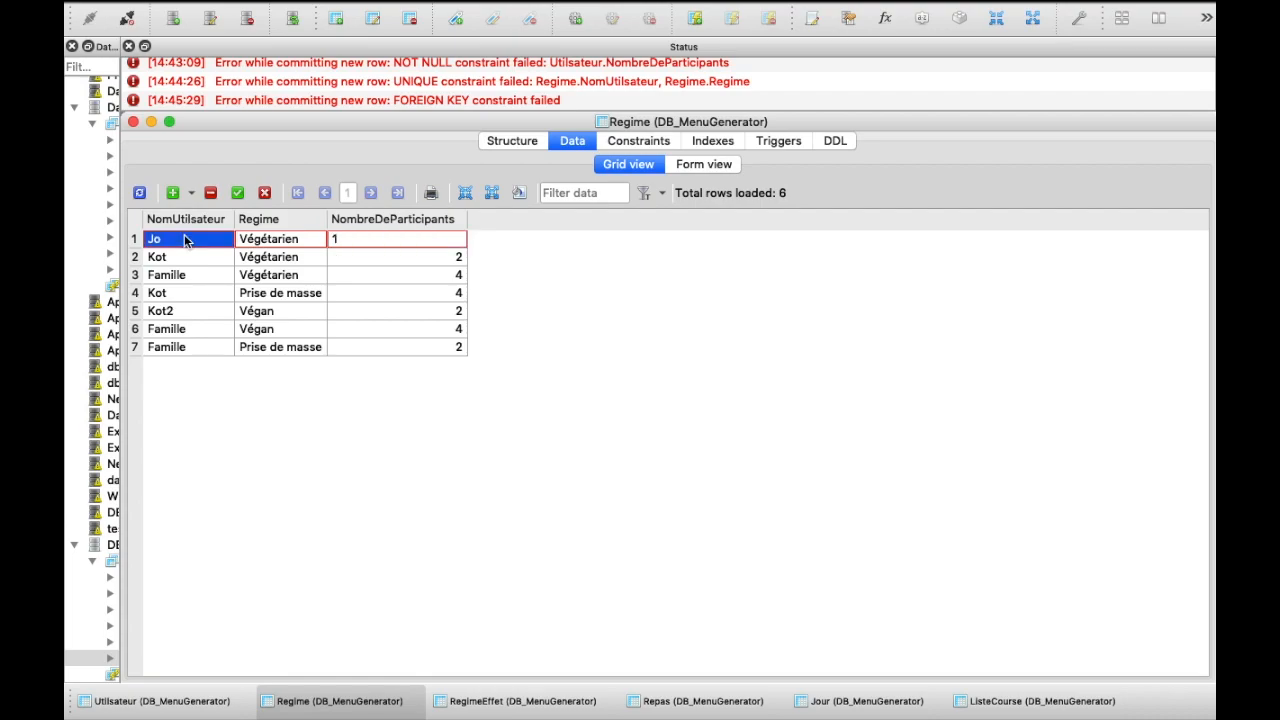
pyautogui.write('Bob')
pyautogui.click(237, 193)
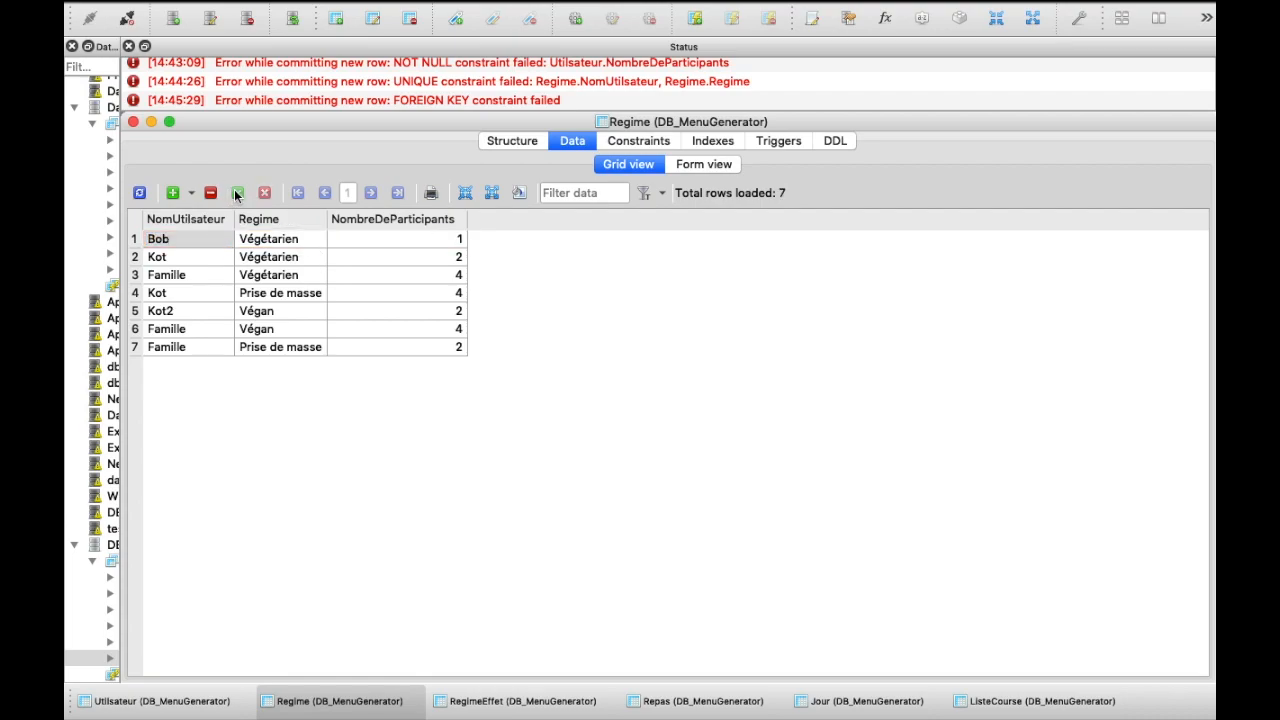
# - List the allowed NomUtilsateur values in a new Regime row, and remove that row
pyautogui.click(172, 193)
pyautogui.doubleClick(193, 238)
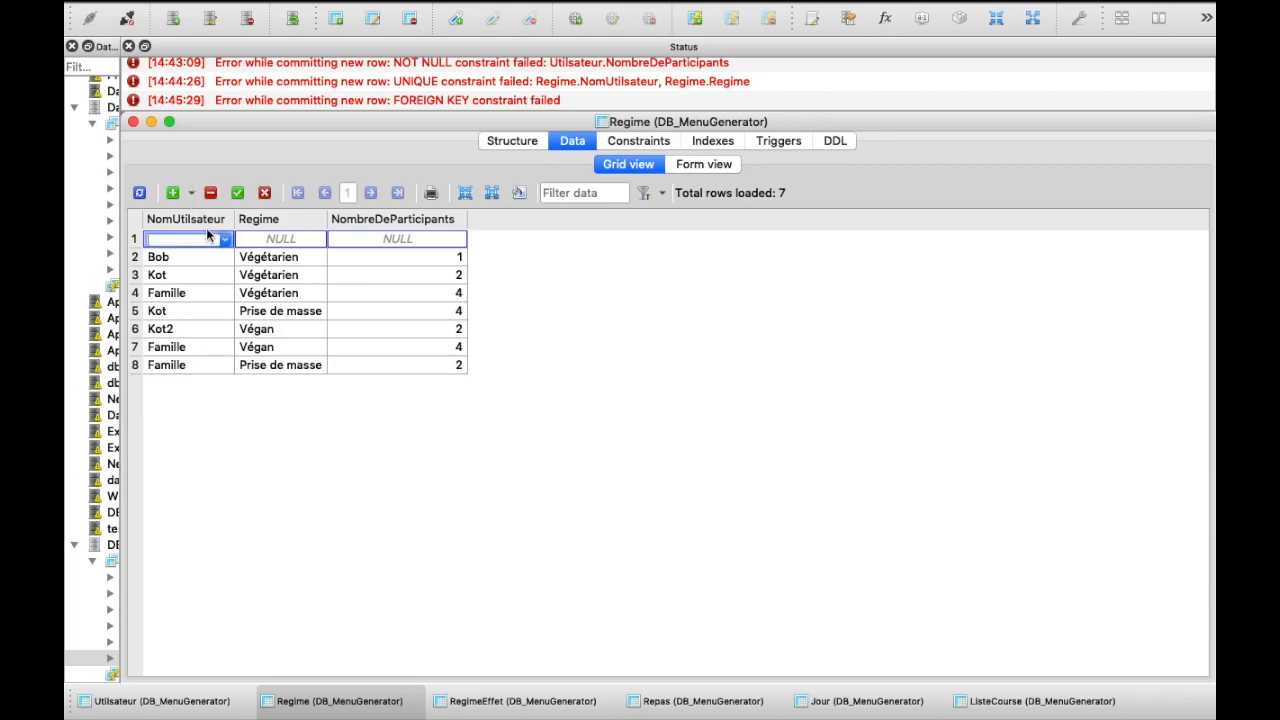
pyautogui.click(225, 240)
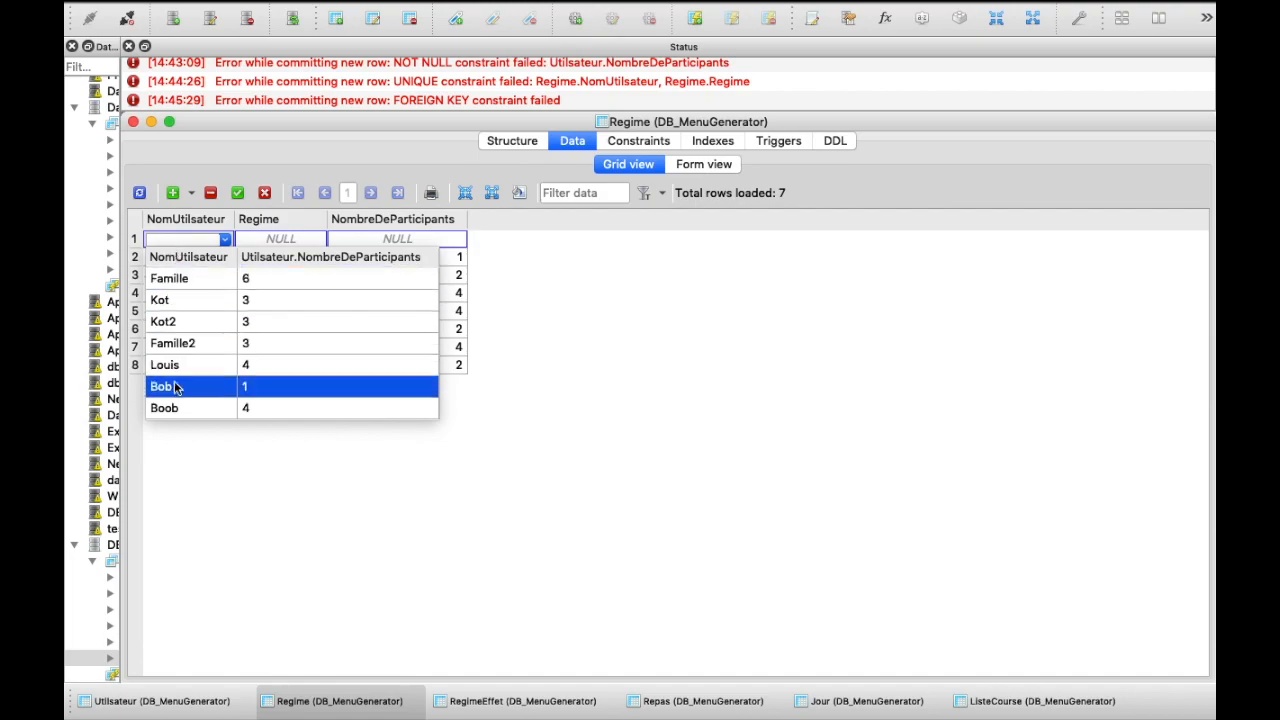
pyautogui.click(197, 493)
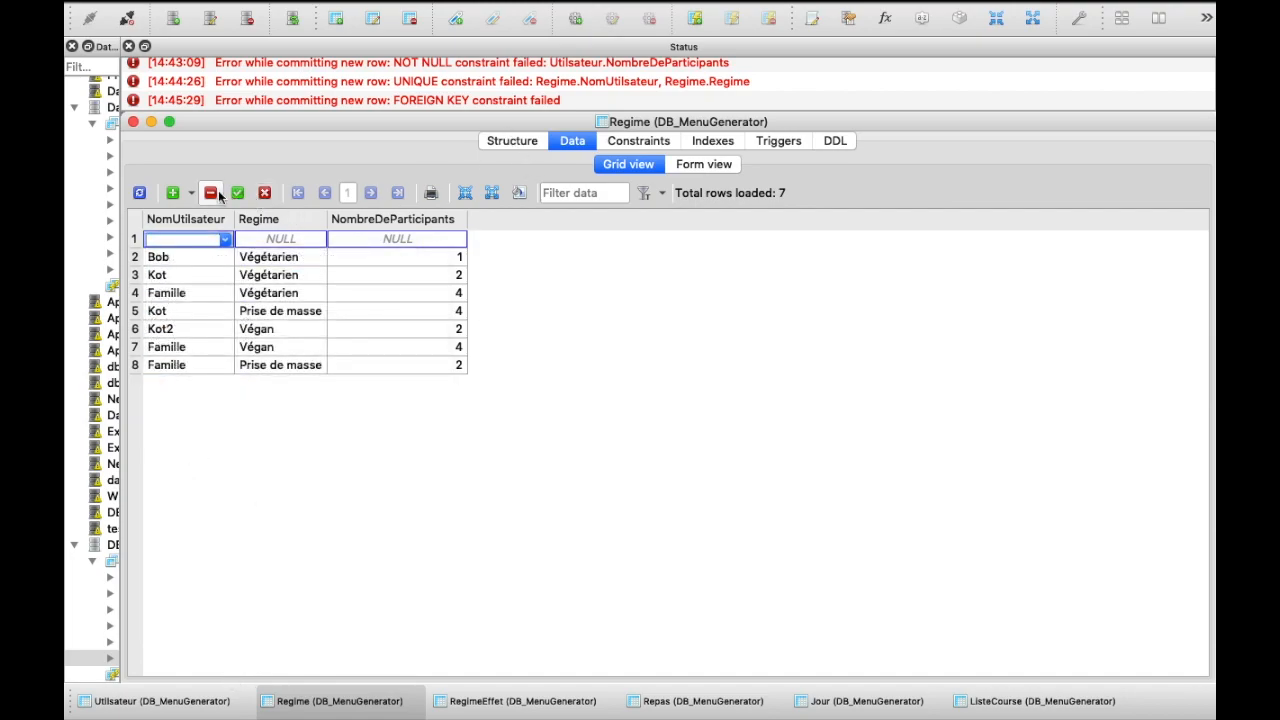
# - Examine the Regime column's foreign key to RegimeEffet (Regime), and view the Regime primary key column in the RegimeEffet structure
pyautogui.click(503, 142)
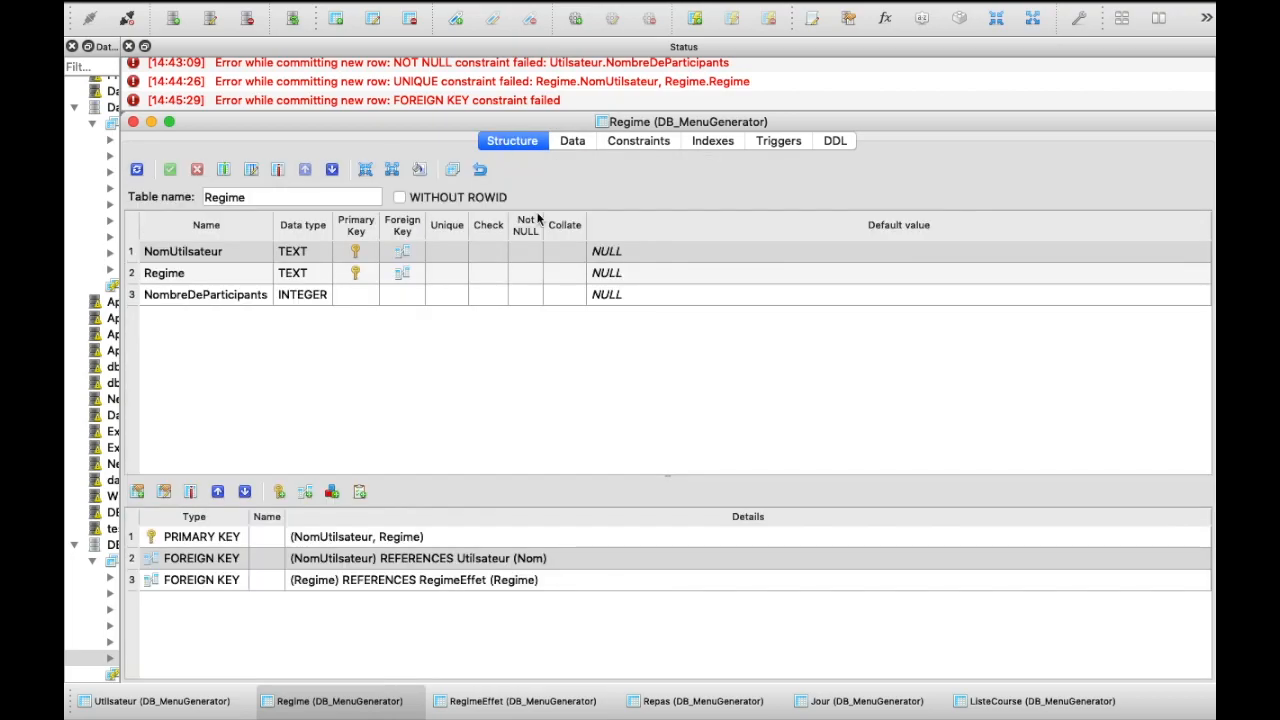
pyautogui.click(583, 147)
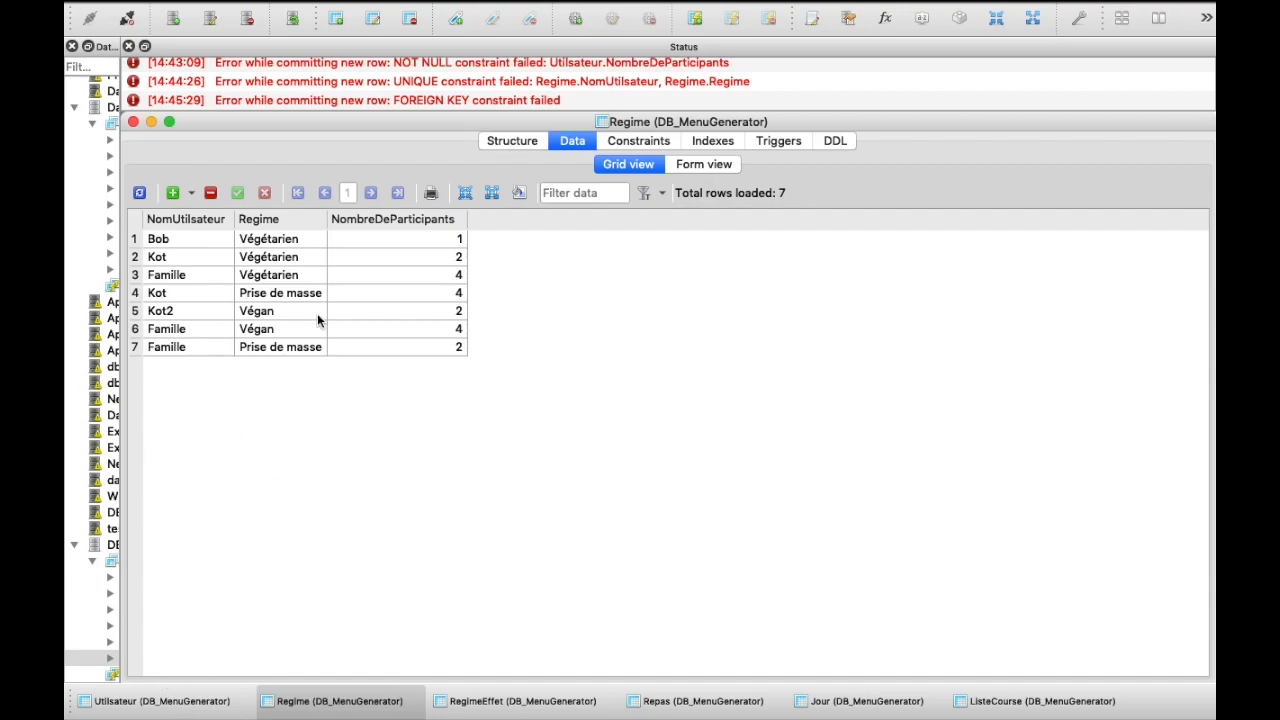
pyautogui.click(510, 142)
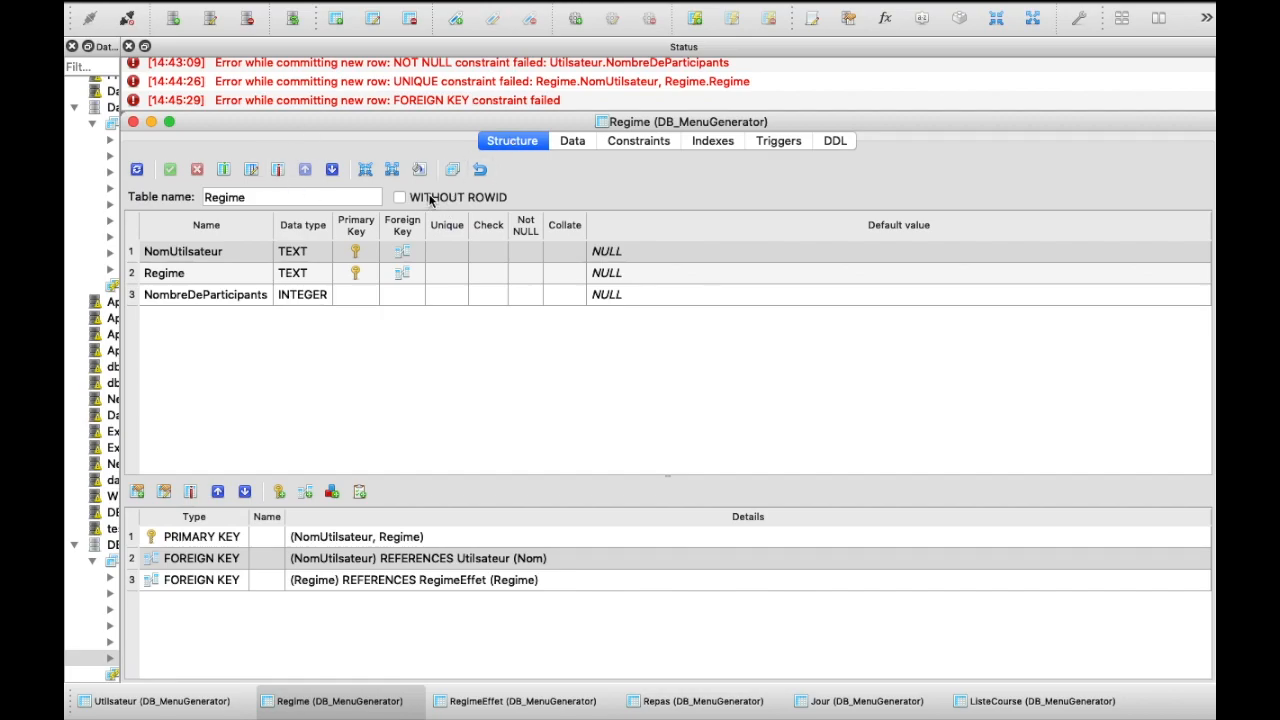
pyautogui.click(203, 276)
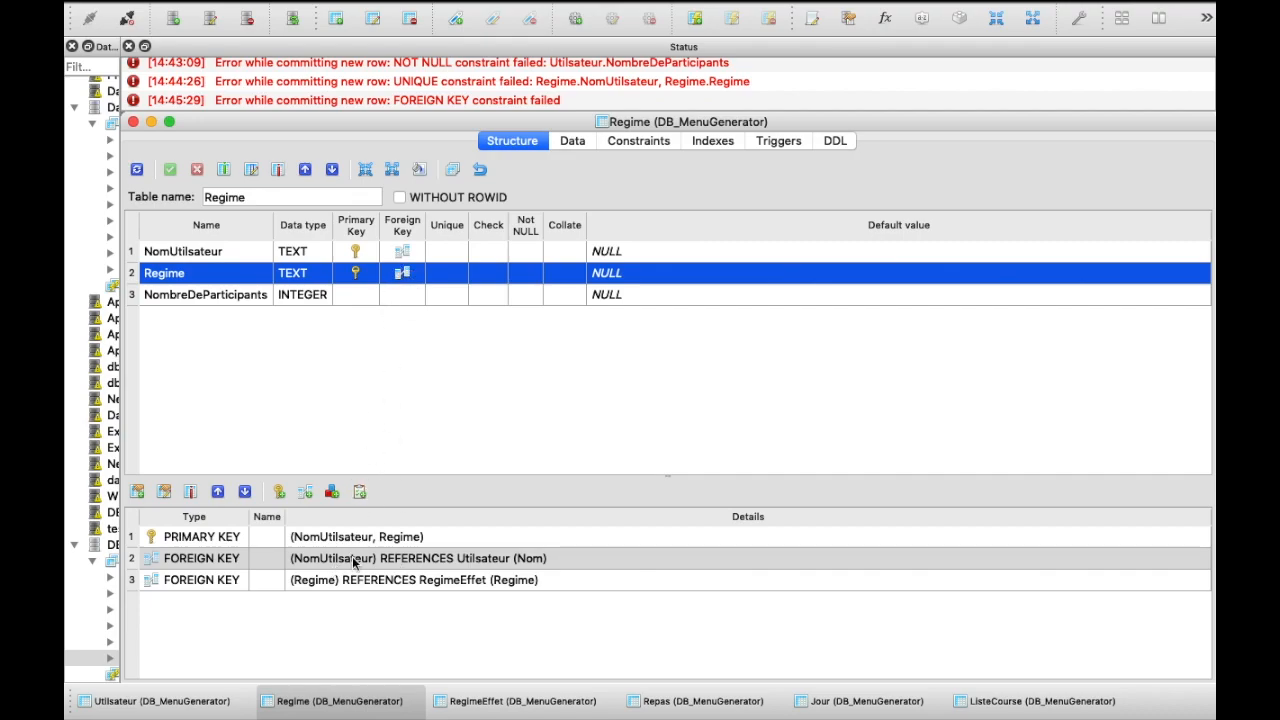
pyautogui.click(304, 580)
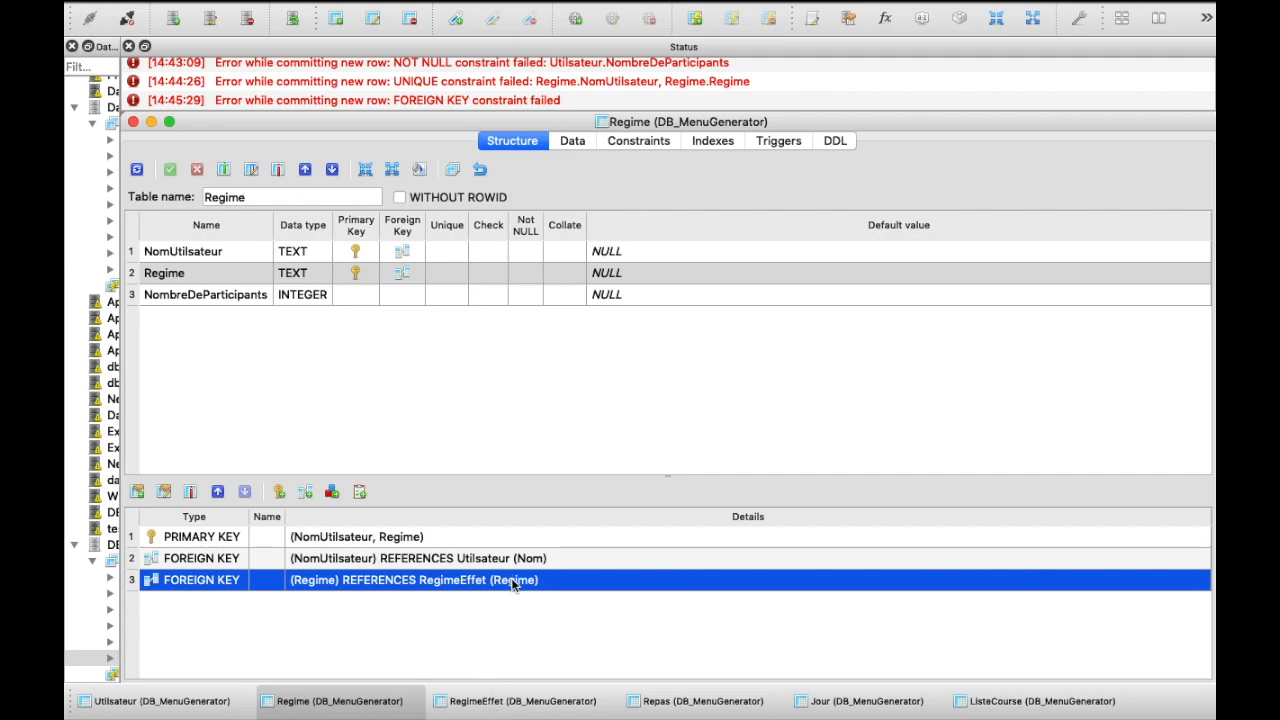
pyautogui.click(496, 703)
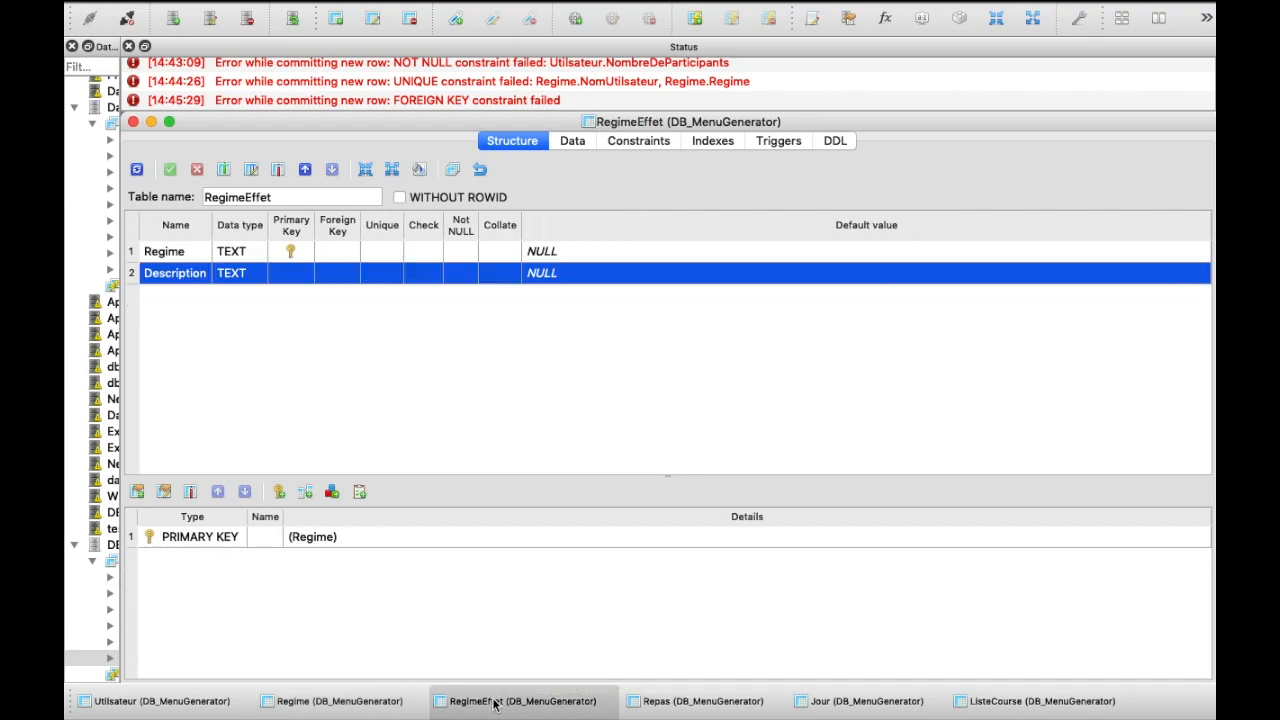
pyautogui.click(219, 256)
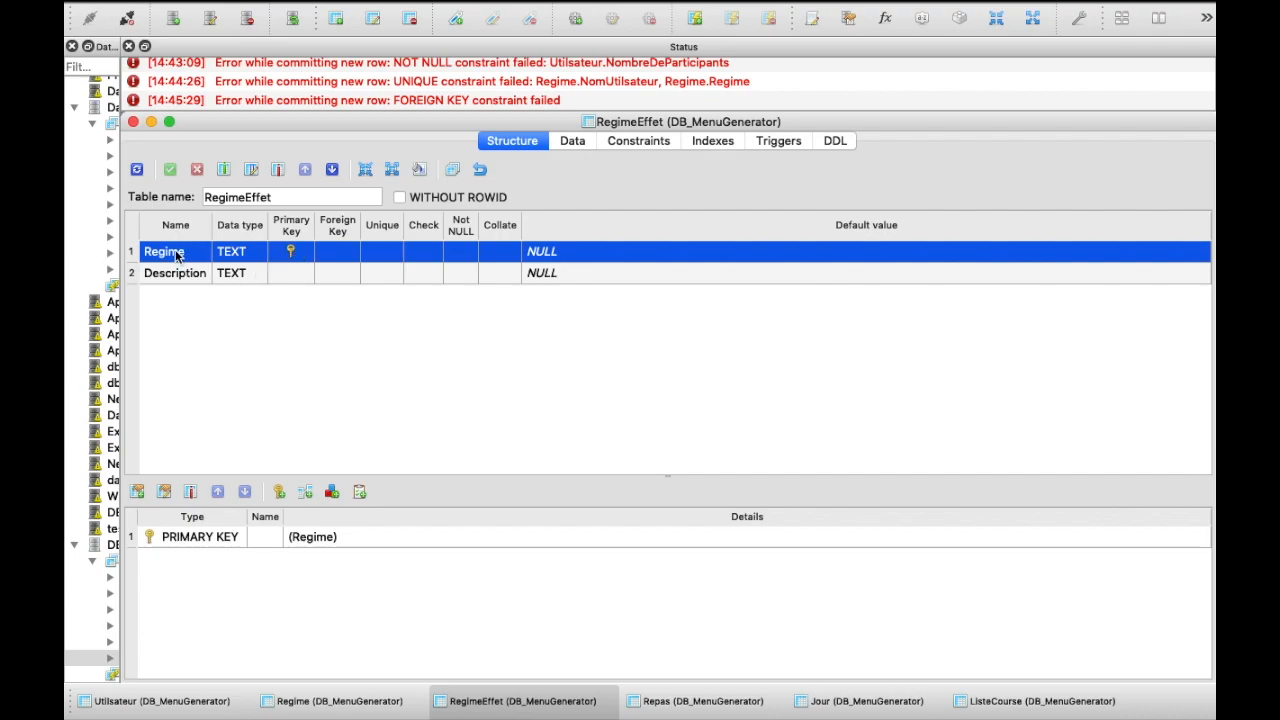
# - Show the RegimeEffet table's data and step through the diets in the Regime column
pyautogui.click(571, 142)
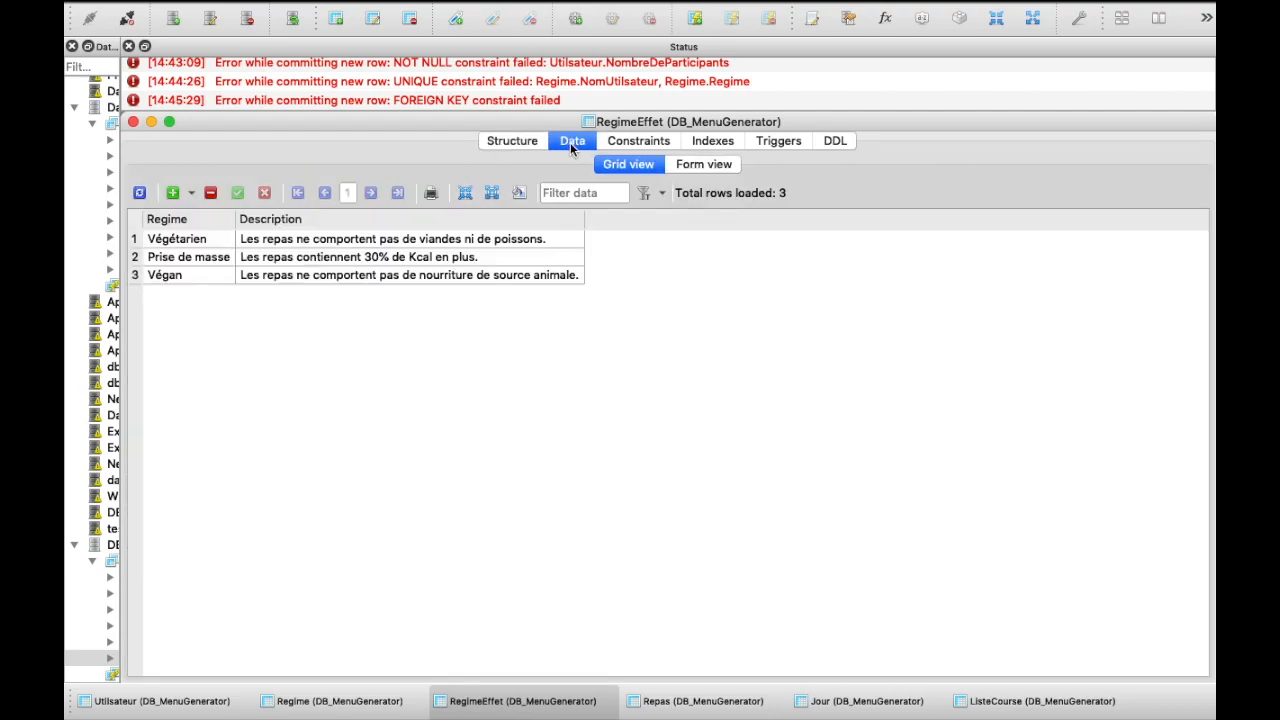
pyautogui.click(184, 239)
pyautogui.press('Down')
pyautogui.press('Down')
pyautogui.press('Up')
pyautogui.press('Up')
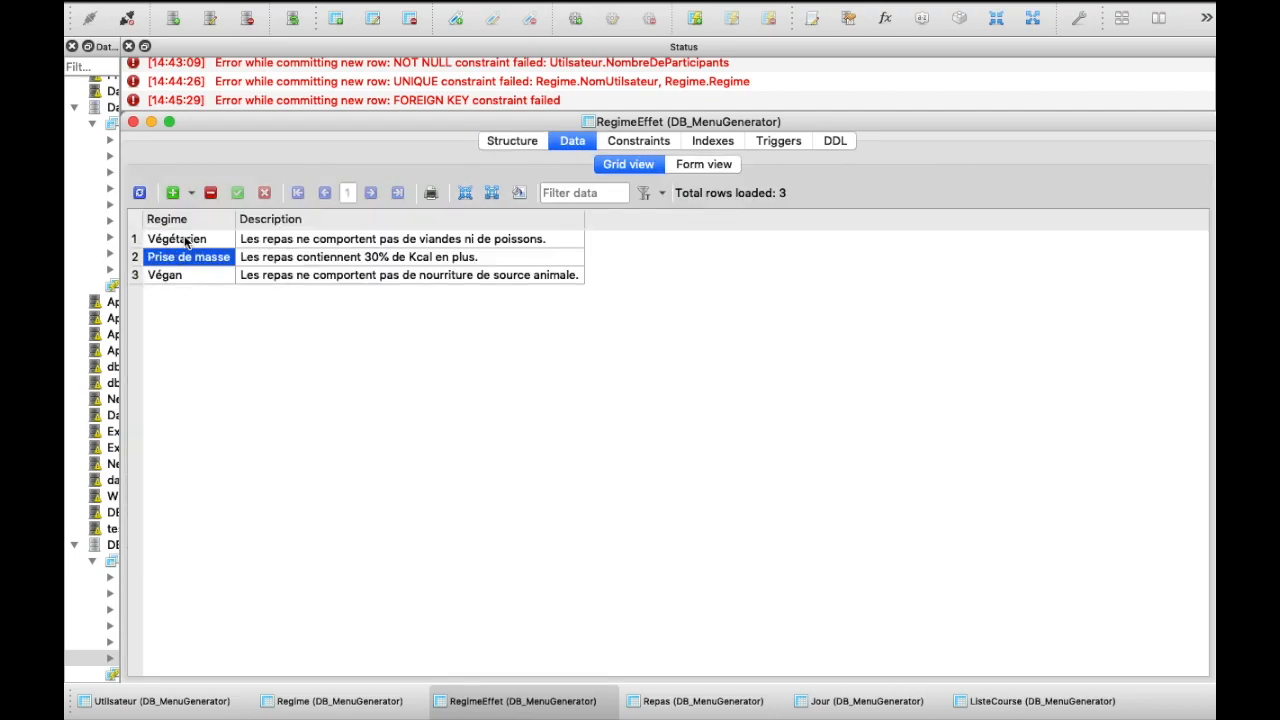
pyautogui.press('Down')
pyautogui.press('Down')
# - Try to commit a second Végan row with the description QQQQQ in the RegimeEffet table
pyautogui.click(172, 192)
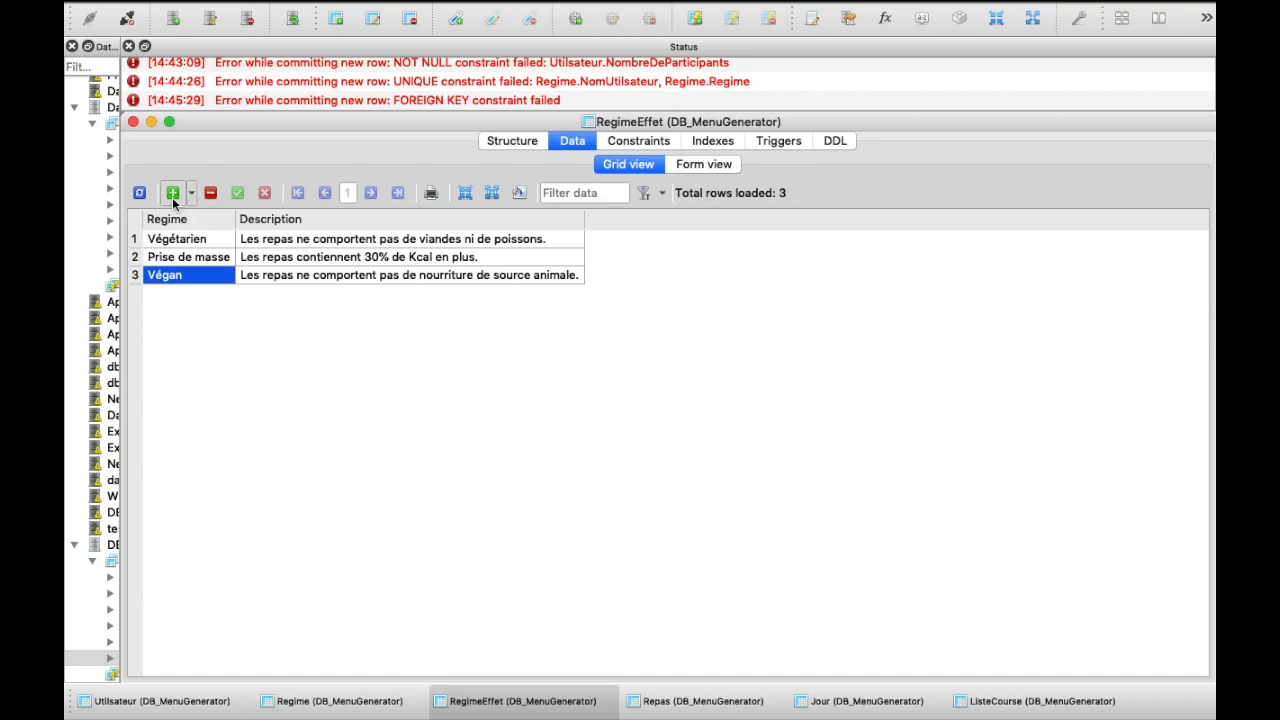
pyautogui.write('Végan')
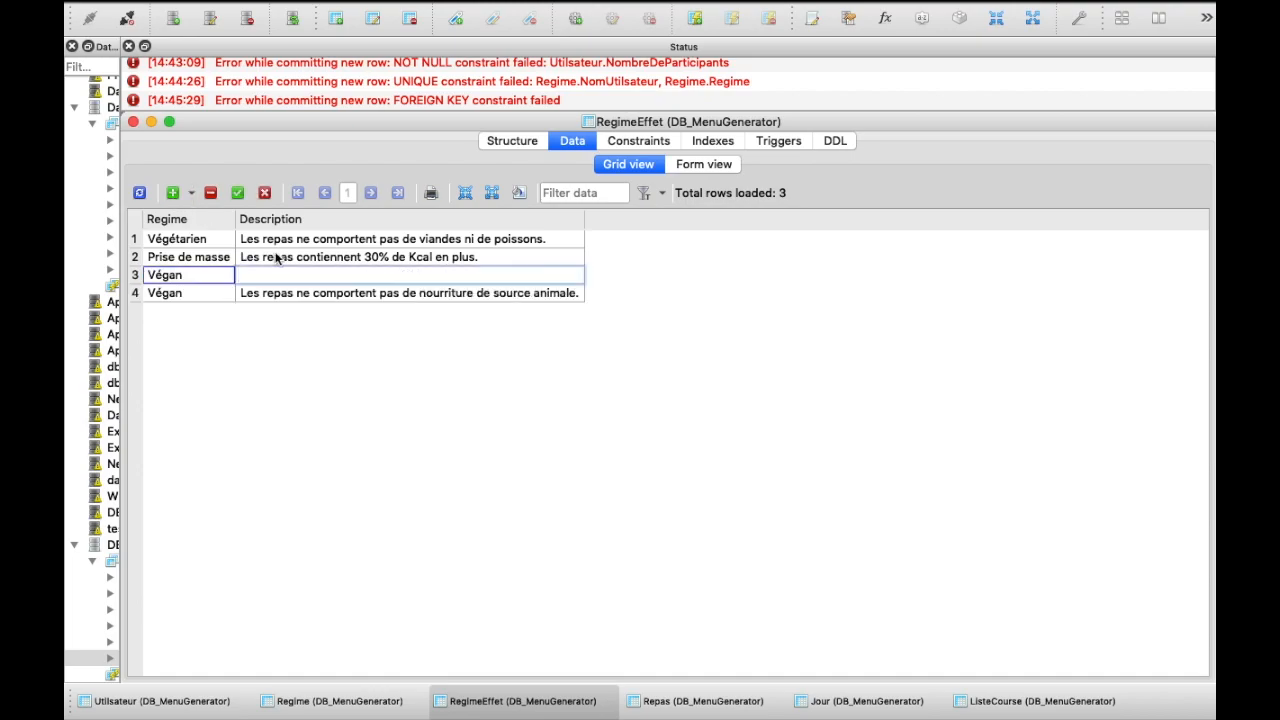
pyautogui.press('Tab')
pyautogui.write('QQQQQ')
pyautogui.click(240, 193)
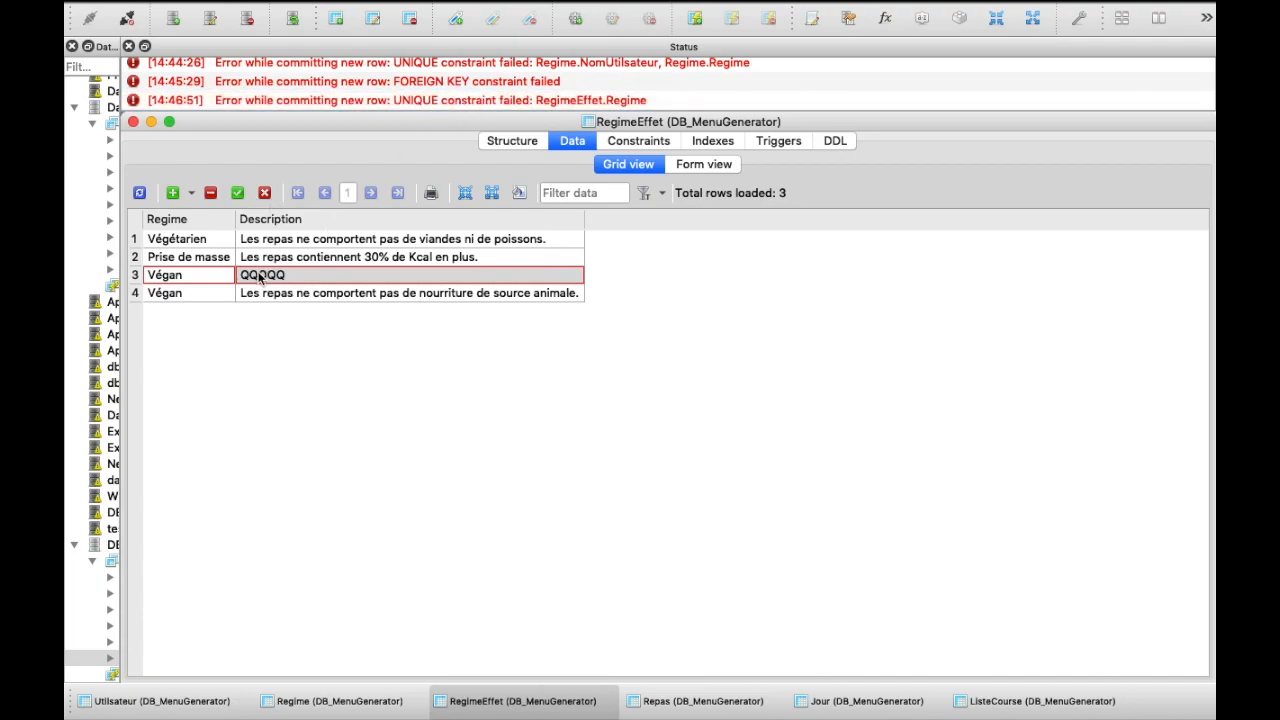
# - Change the duplicate row's Regime to Diète and its description to "...", and commit it
pyautogui.doubleClick(180, 275)
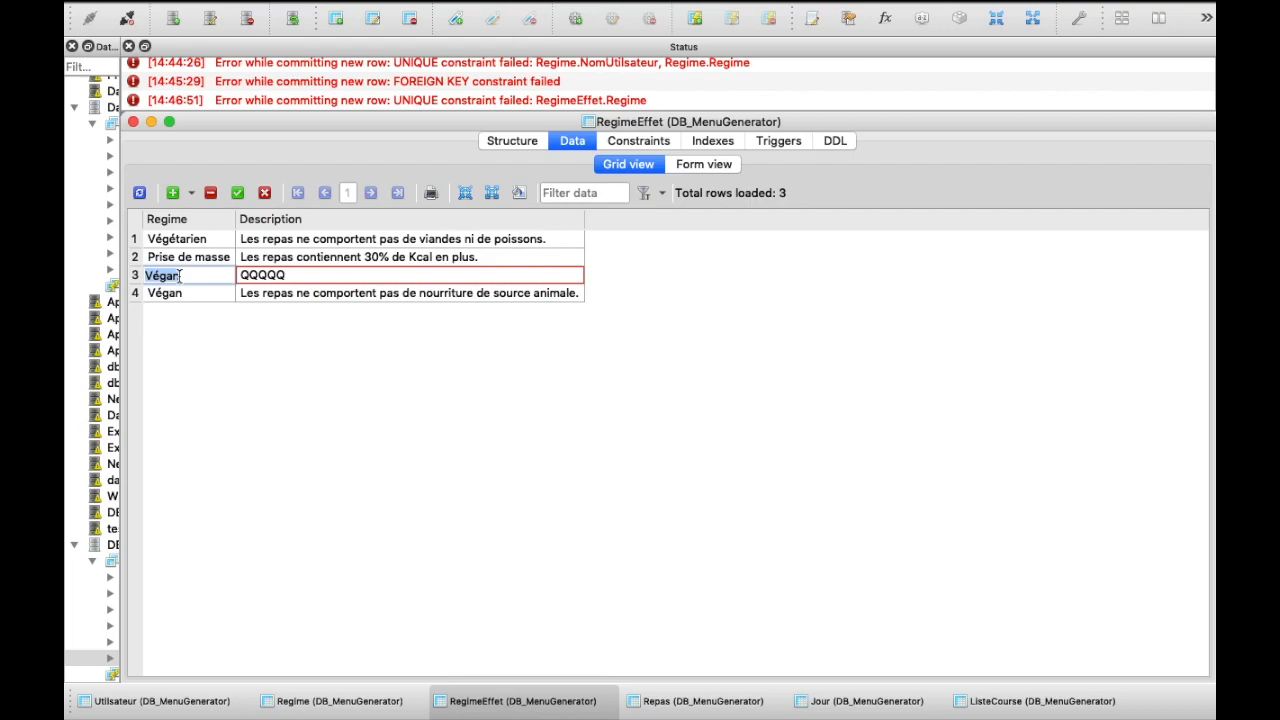
pyautogui.write('Diète')
pyautogui.doubleClick(258, 275)
pyautogui.press('BackSpace')
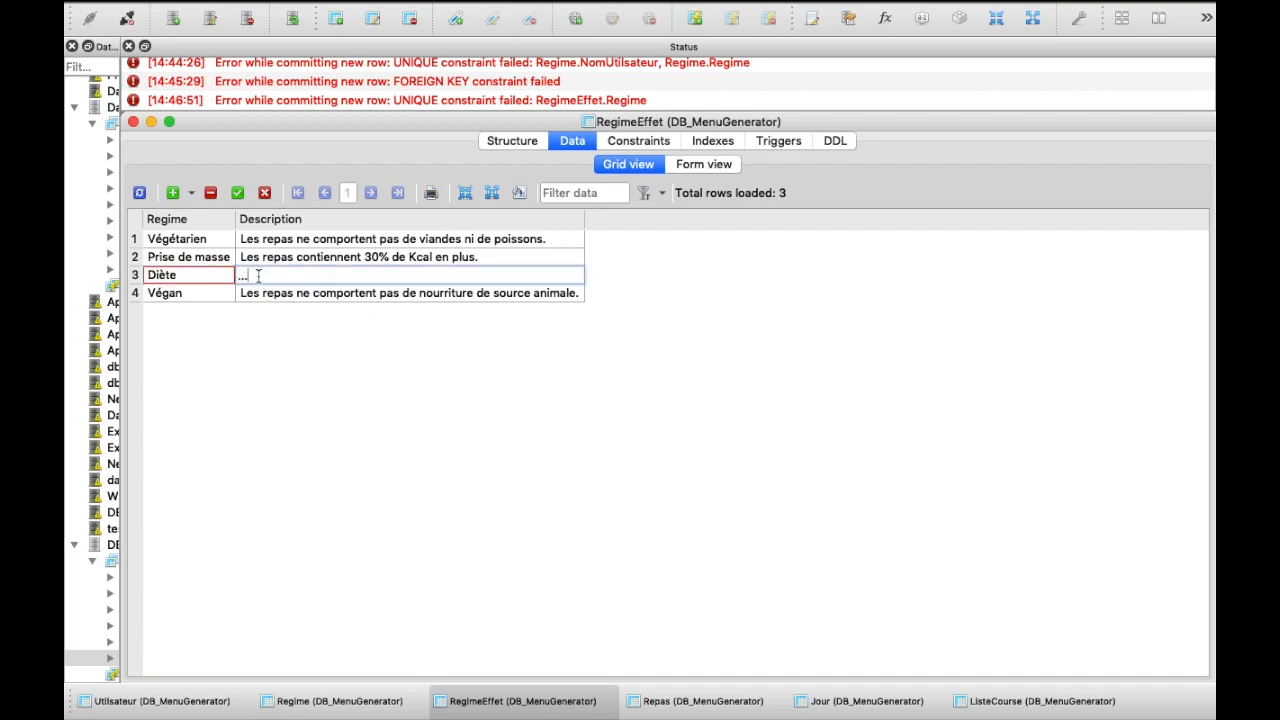
pyautogui.click(238, 193)
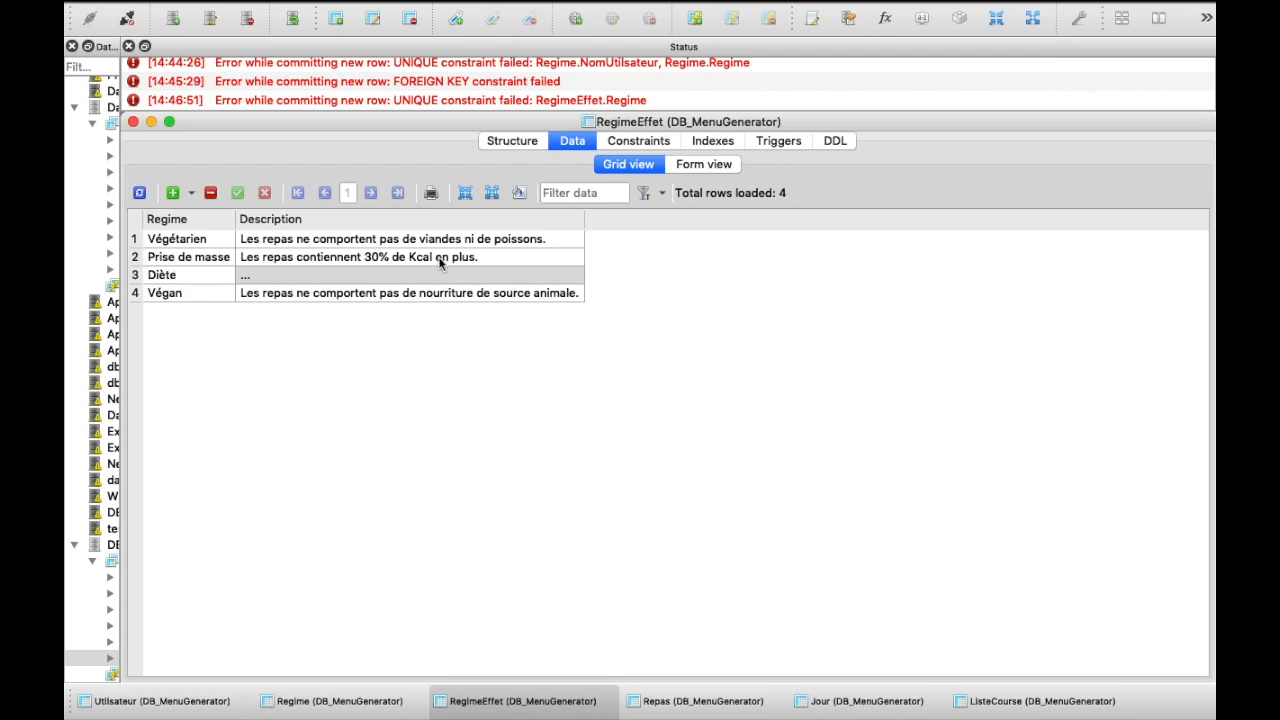
# - Try to commit a new row in the Regime table with a user name, the diet LQSDFJQSDF and 2 participants
pyautogui.click(515, 143)
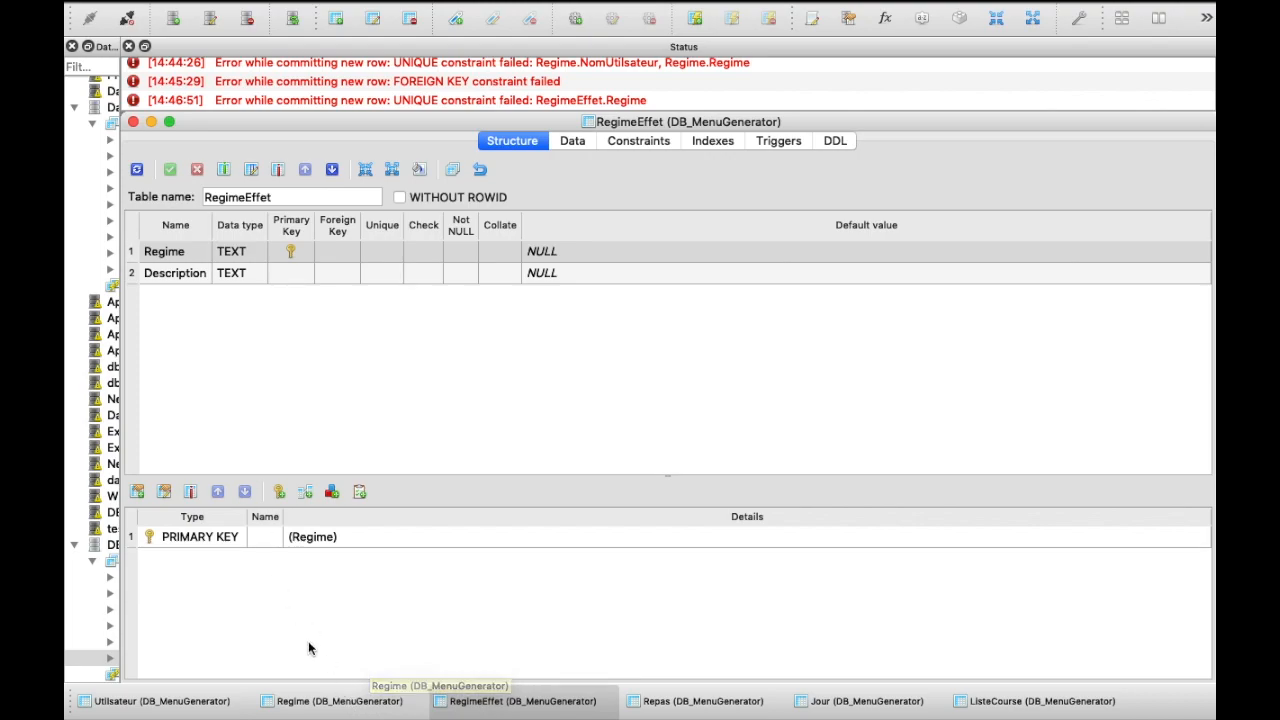
pyautogui.click(332, 703)
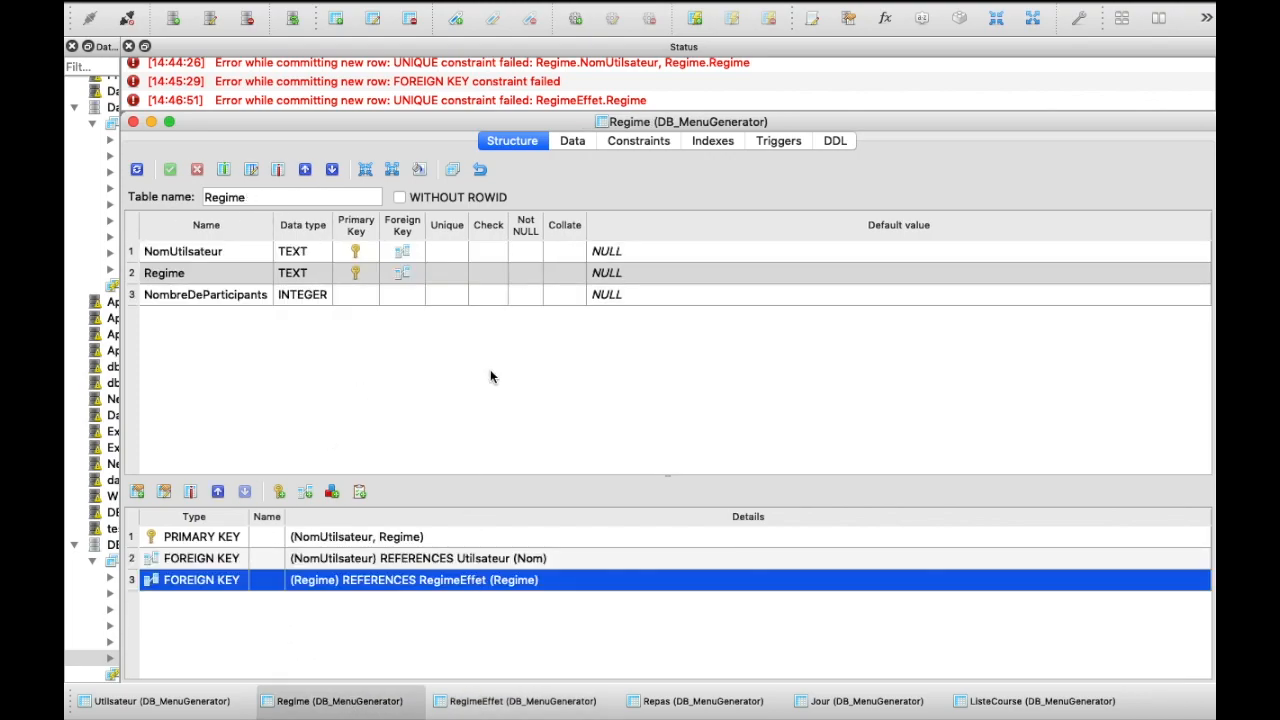
pyautogui.click(576, 145)
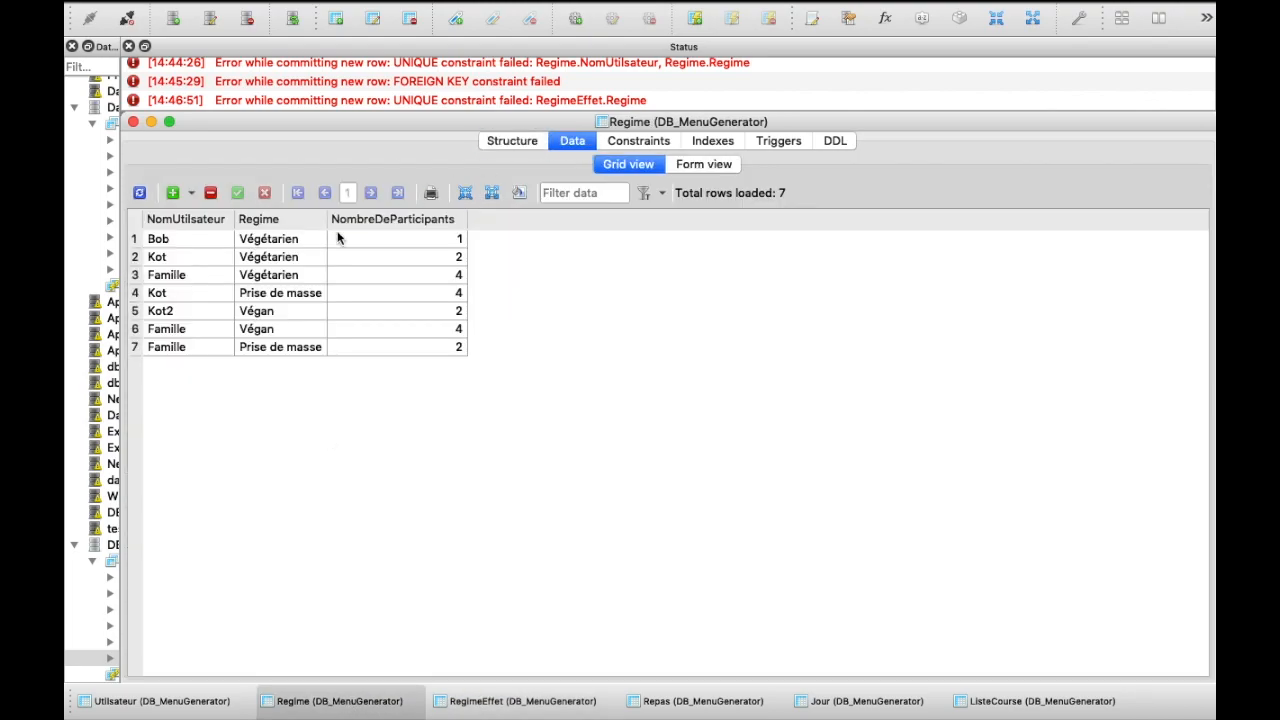
pyautogui.click(172, 192)
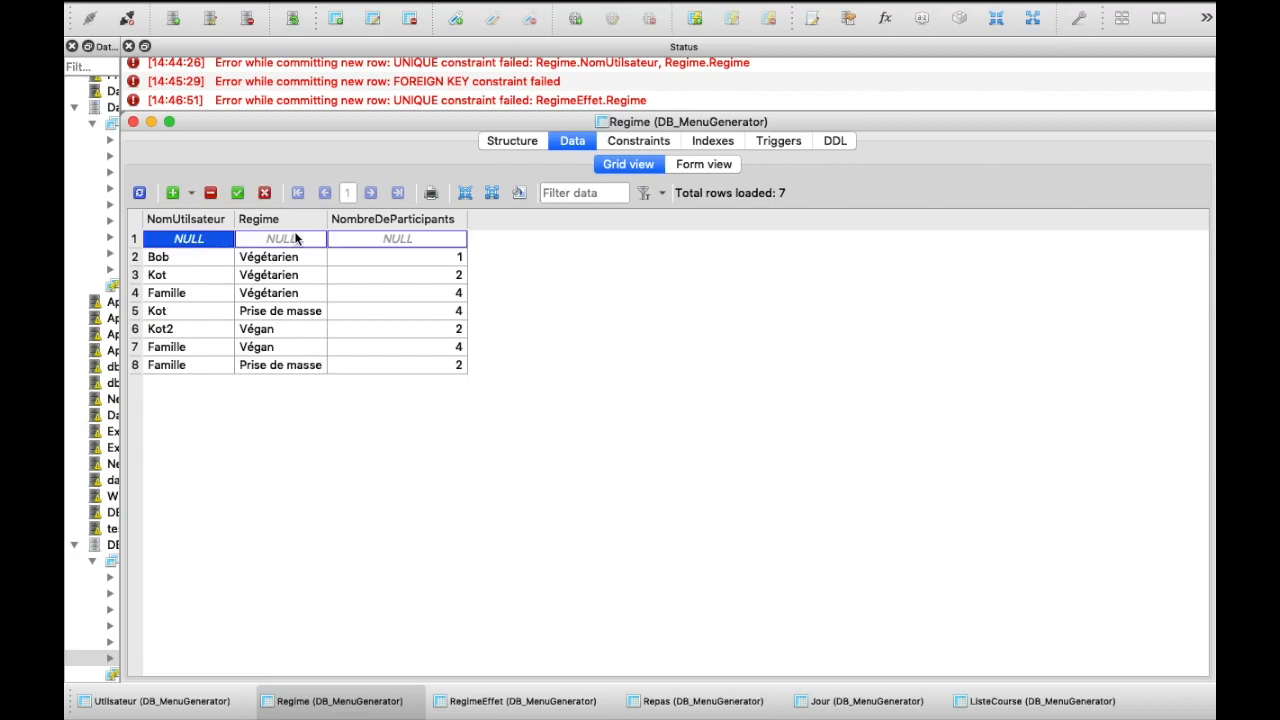
pyautogui.doubleClick(187, 238)
pyautogui.write('Boob')
pyautogui.press('Tab')
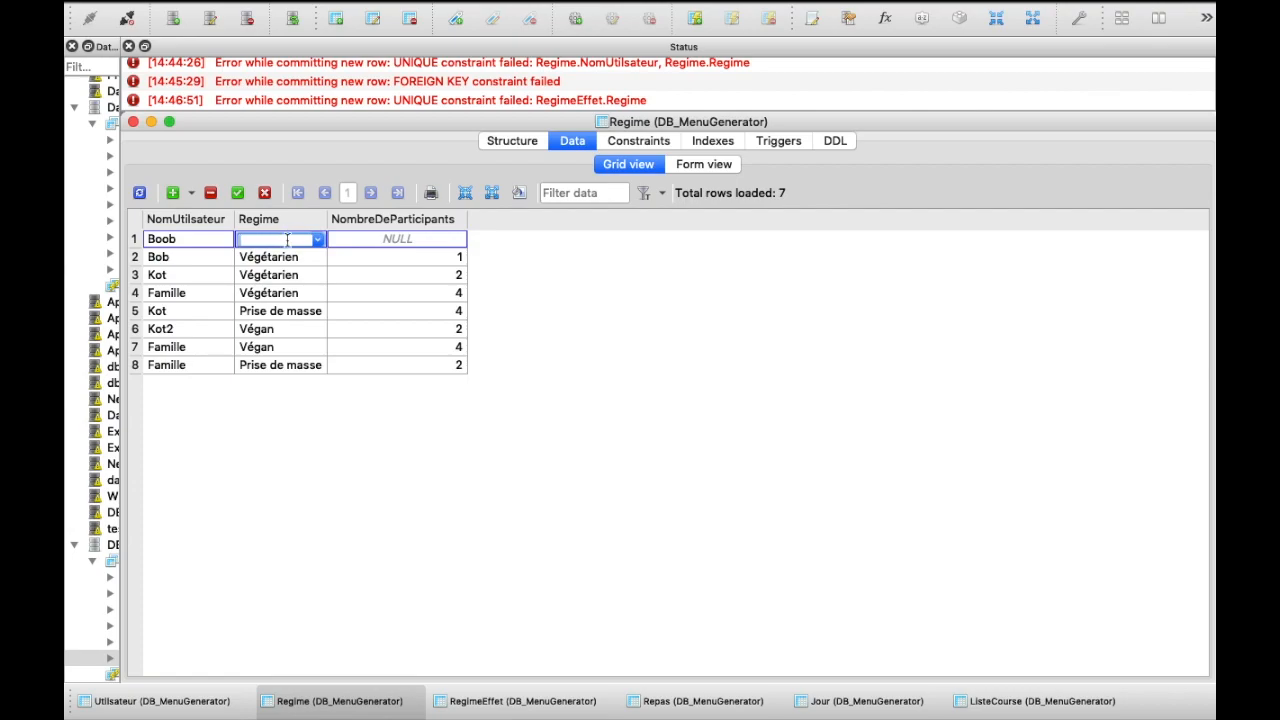
pyautogui.write('LQSDFJQSDF')
pyautogui.click(394, 233)
pyautogui.write('2')
pyautogui.click(237, 192)
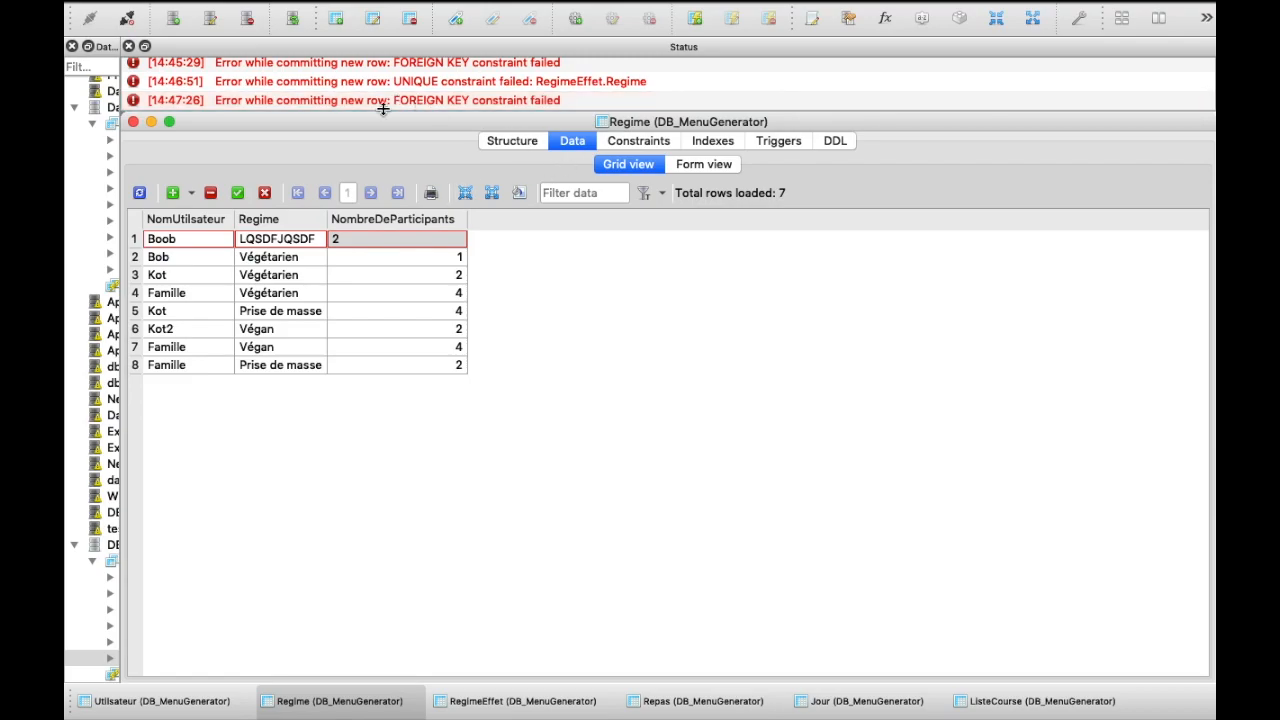
# - Change the new row's Regime to the existing diet Diète and commit the row
pyautogui.doubleClick(302, 239)
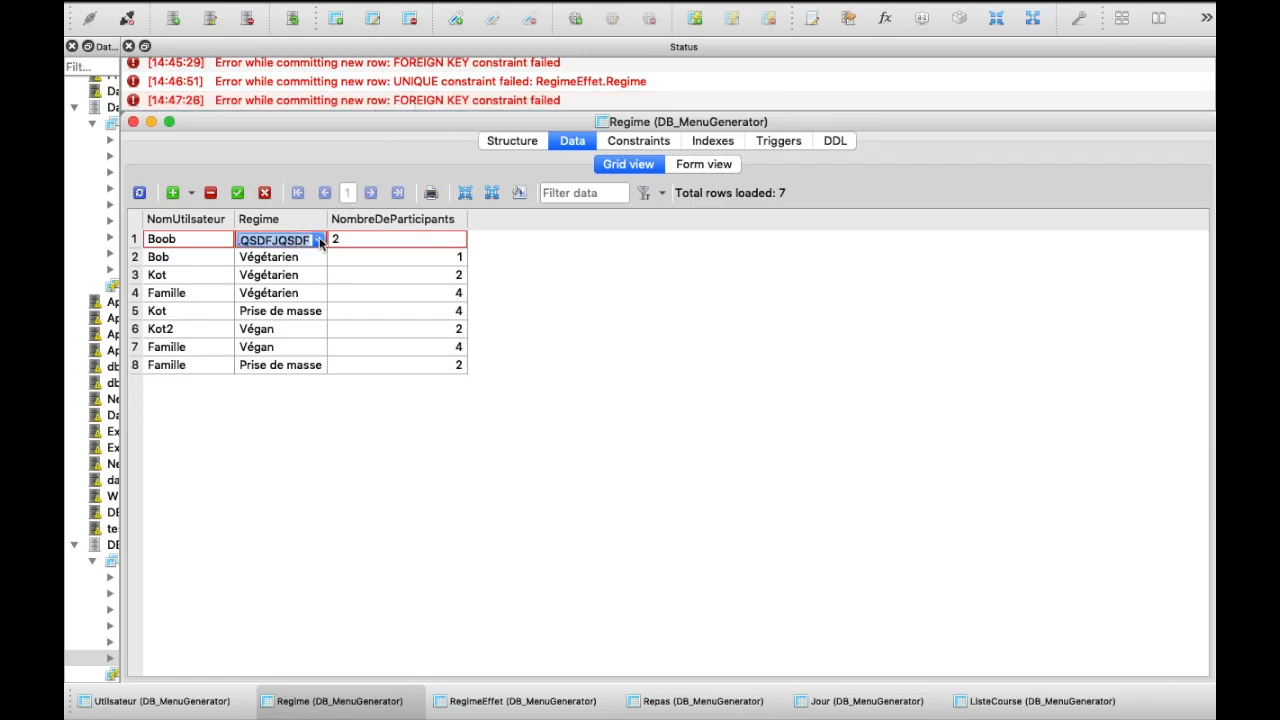
pyautogui.click(319, 240)
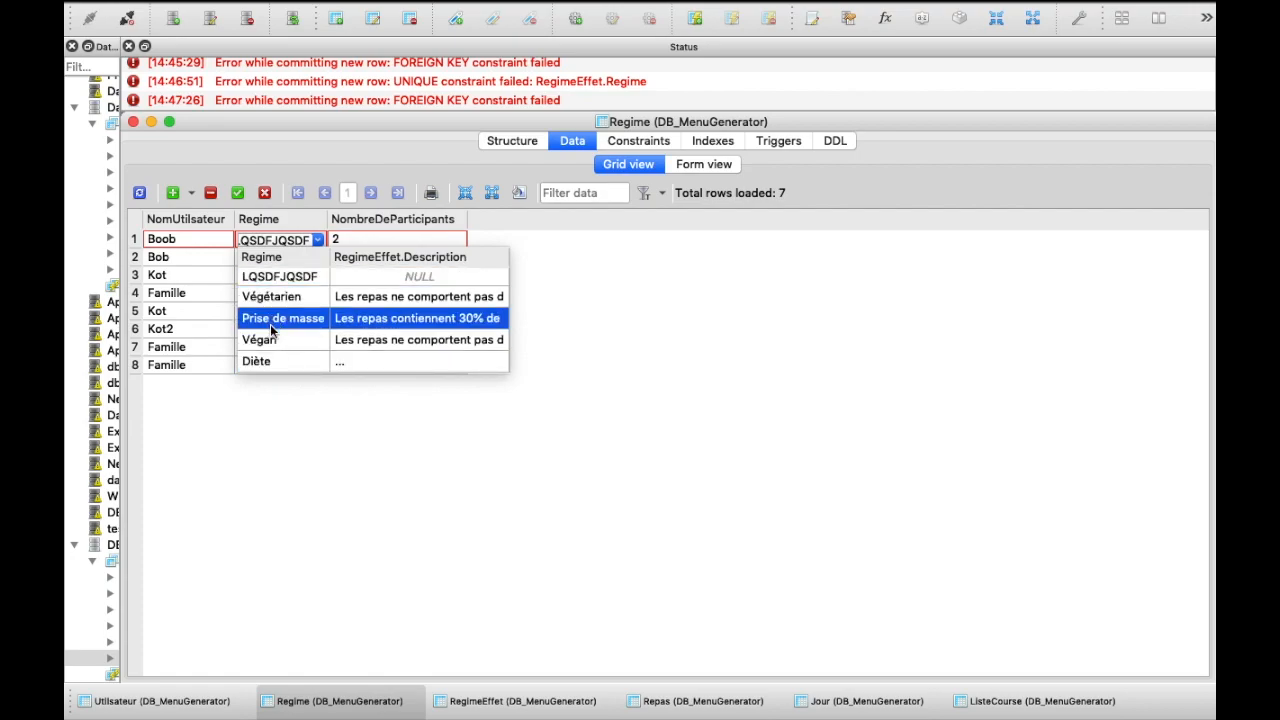
pyautogui.click(280, 361)
pyautogui.press('Return')
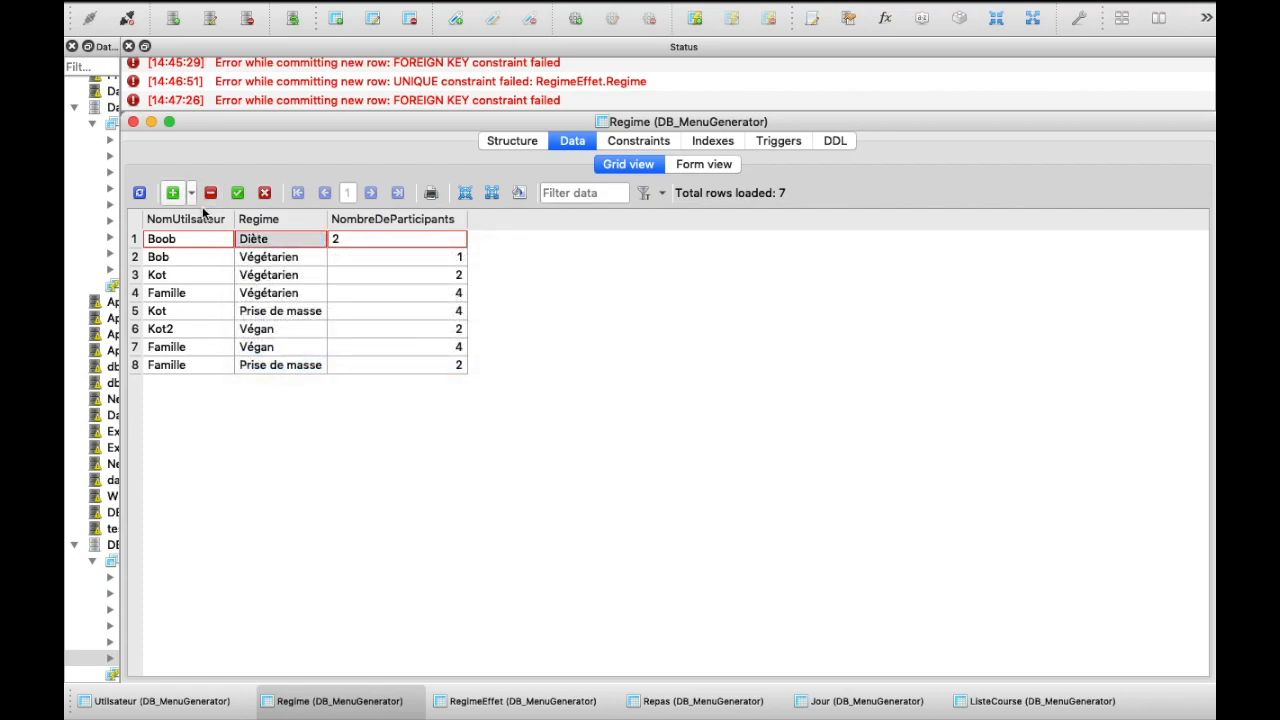
pyautogui.click(236, 194)
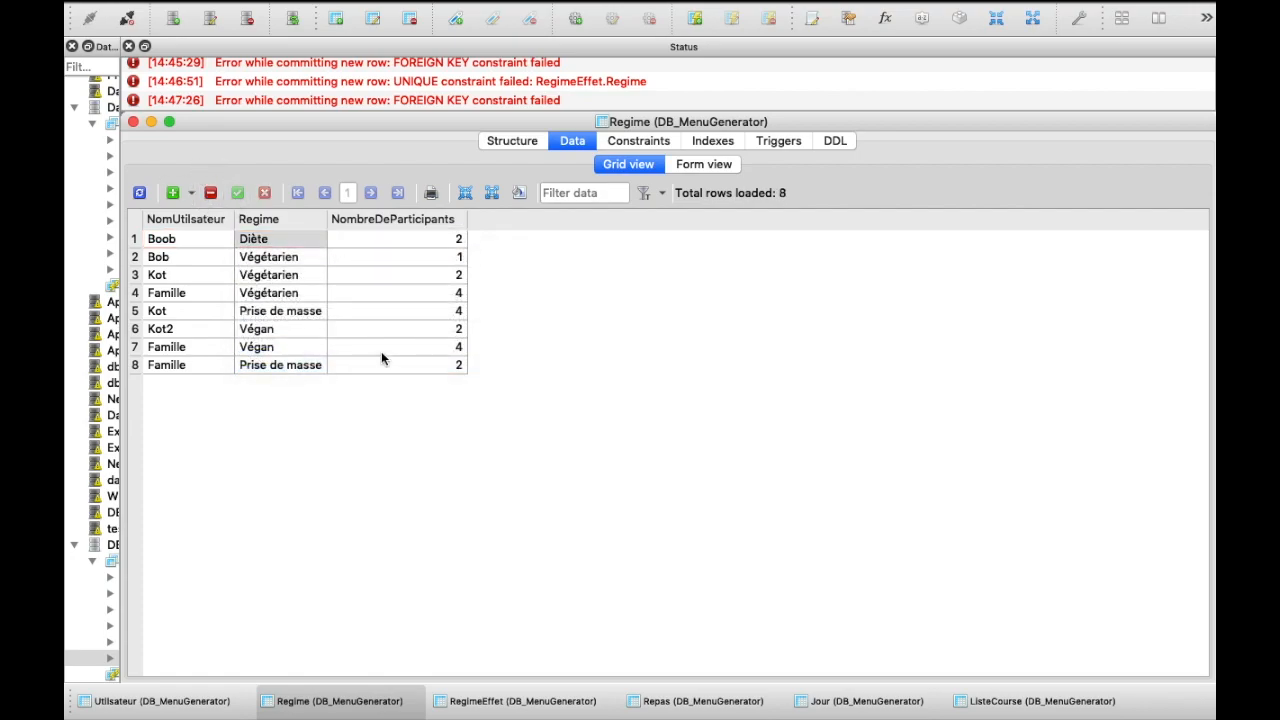
# - Examine the Repas table's structure, going through its columns and the foreign key on NomUtilisateur
pyautogui.click(482, 700)
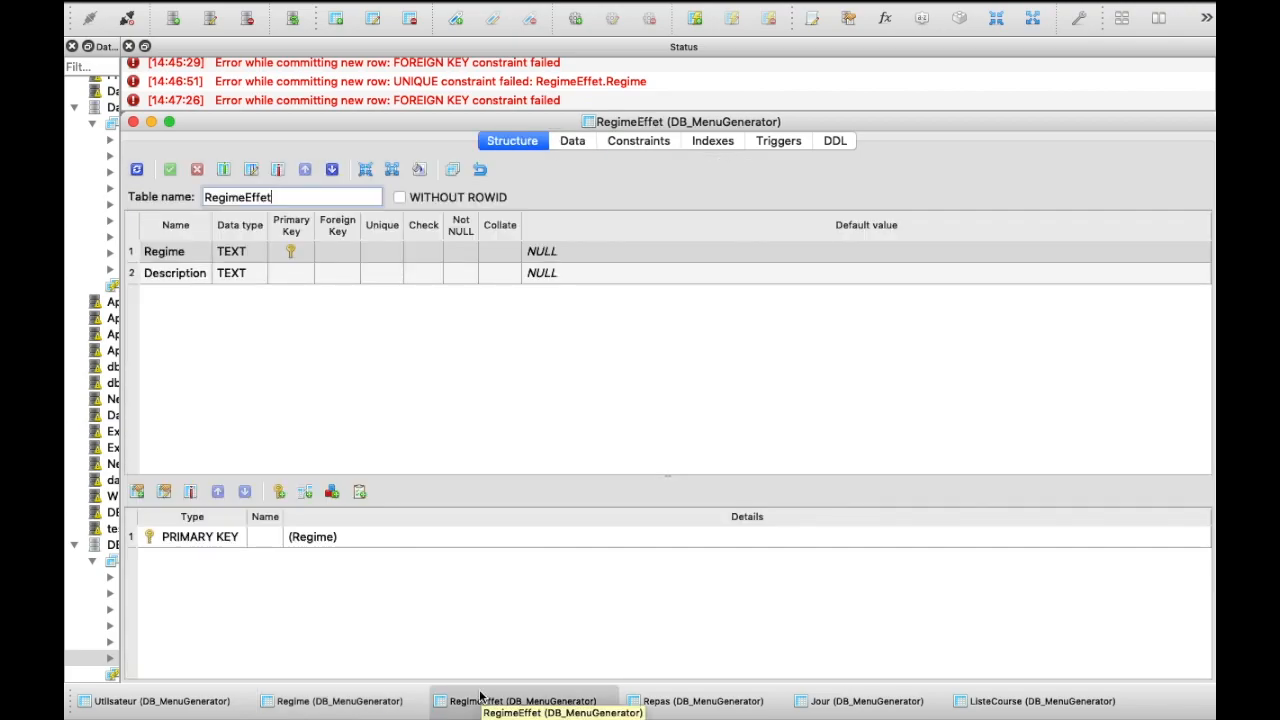
pyautogui.click(700, 700)
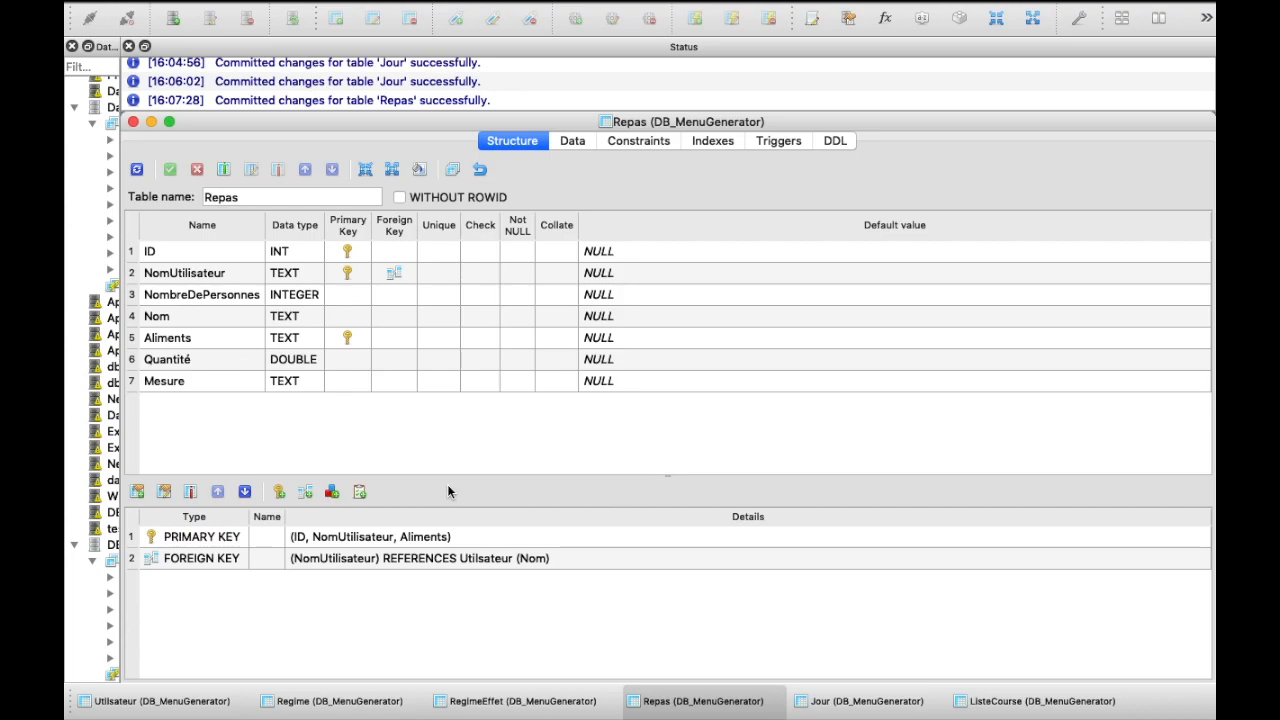
pyautogui.click(302, 454)
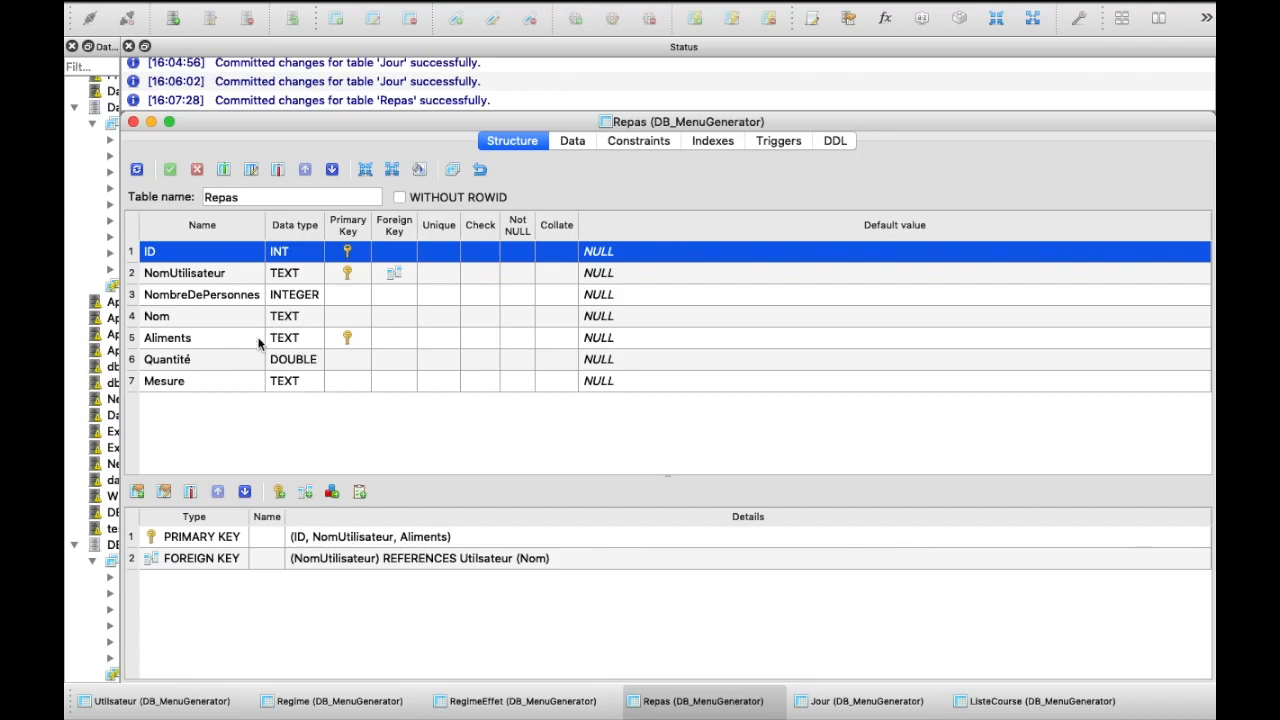
pyautogui.click(196, 318)
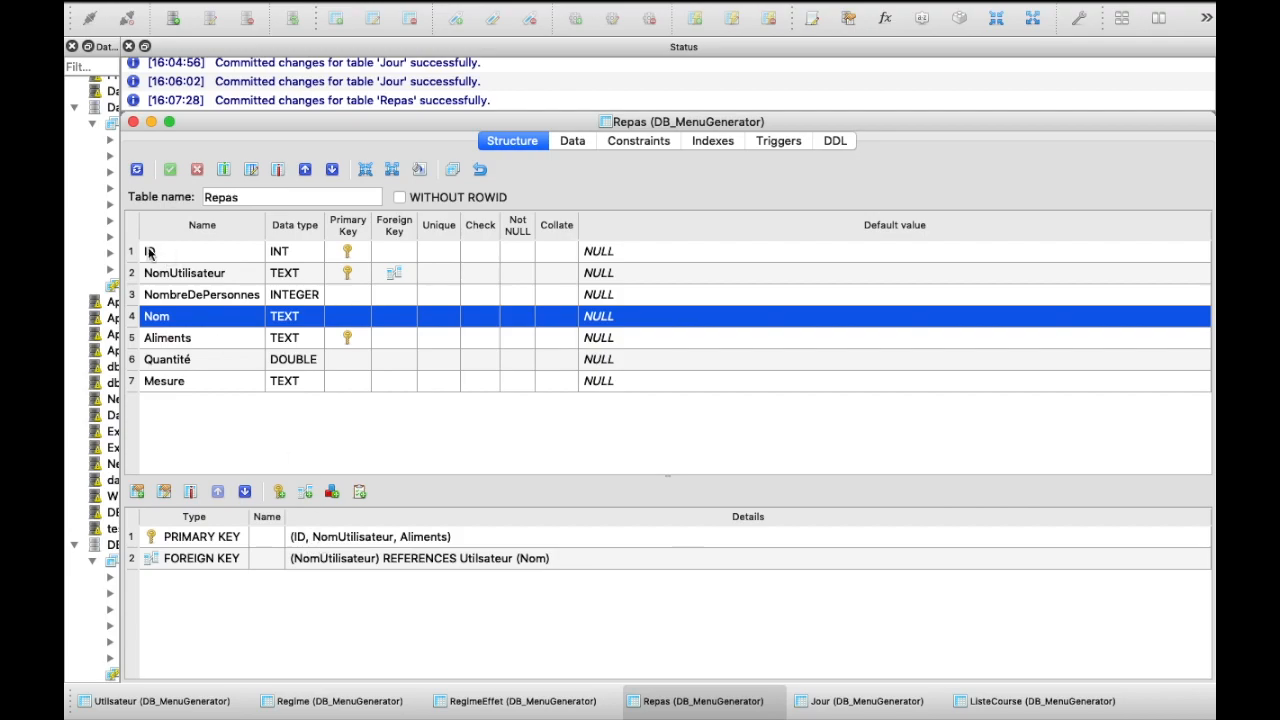
pyautogui.click(167, 344)
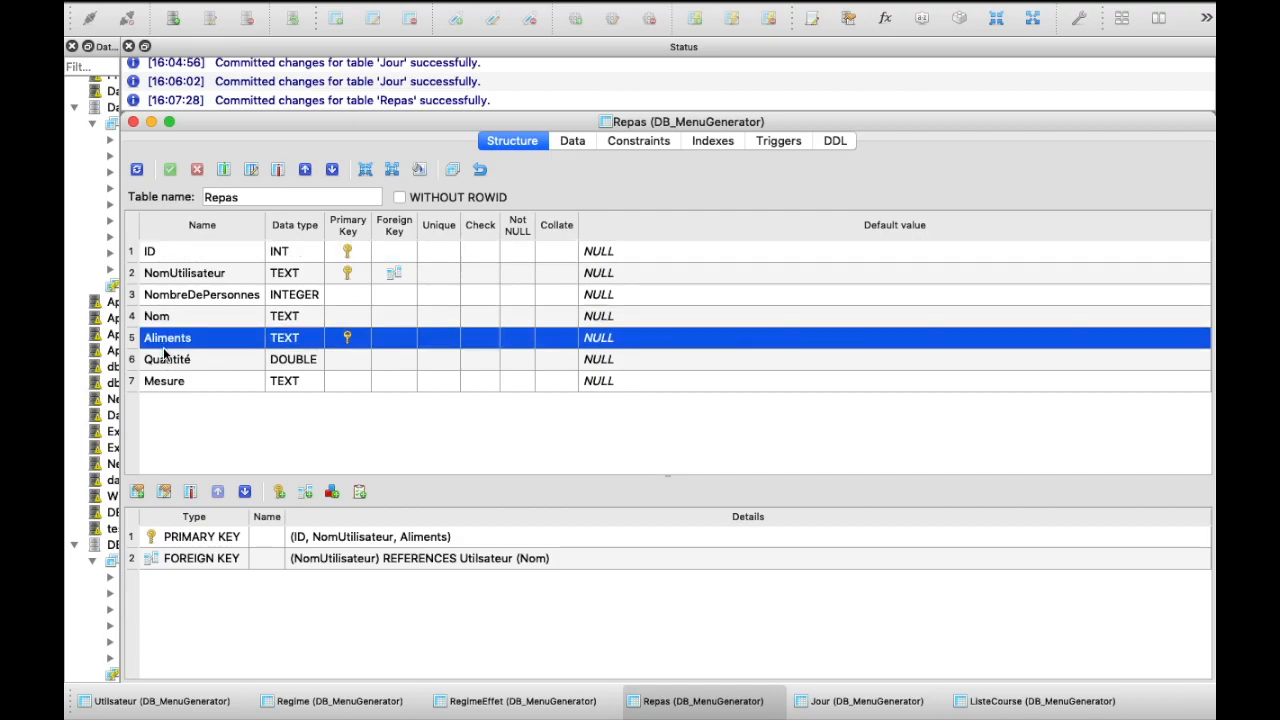
pyautogui.click(165, 361)
pyautogui.click(167, 381)
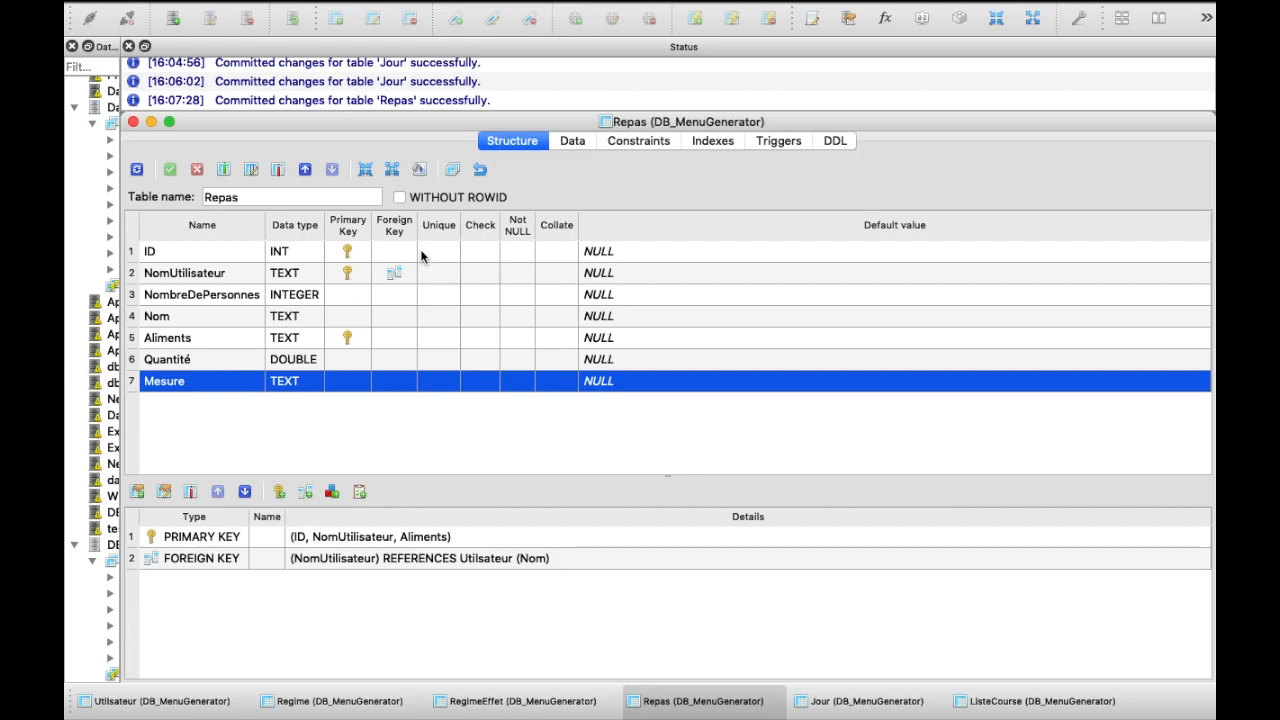
pyautogui.click(396, 276)
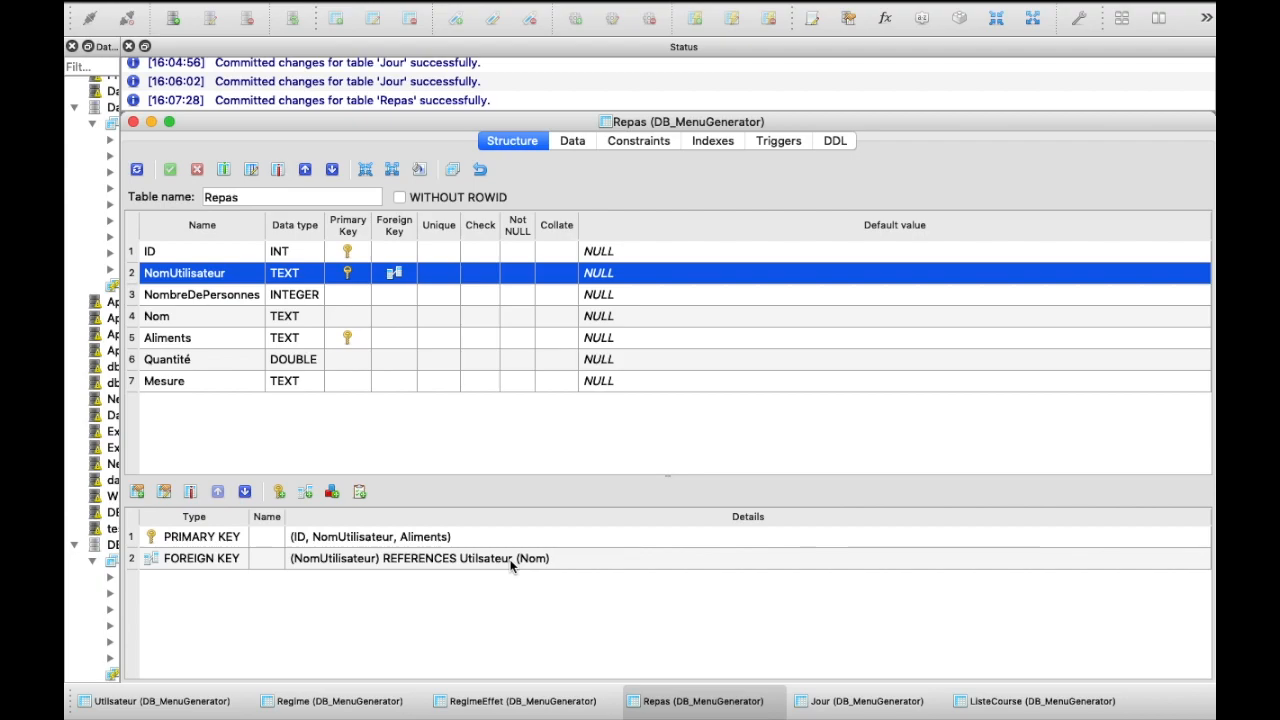
# - Show the Repas table's data and sort the rows by ID in ascending order
pyautogui.click(577, 146)
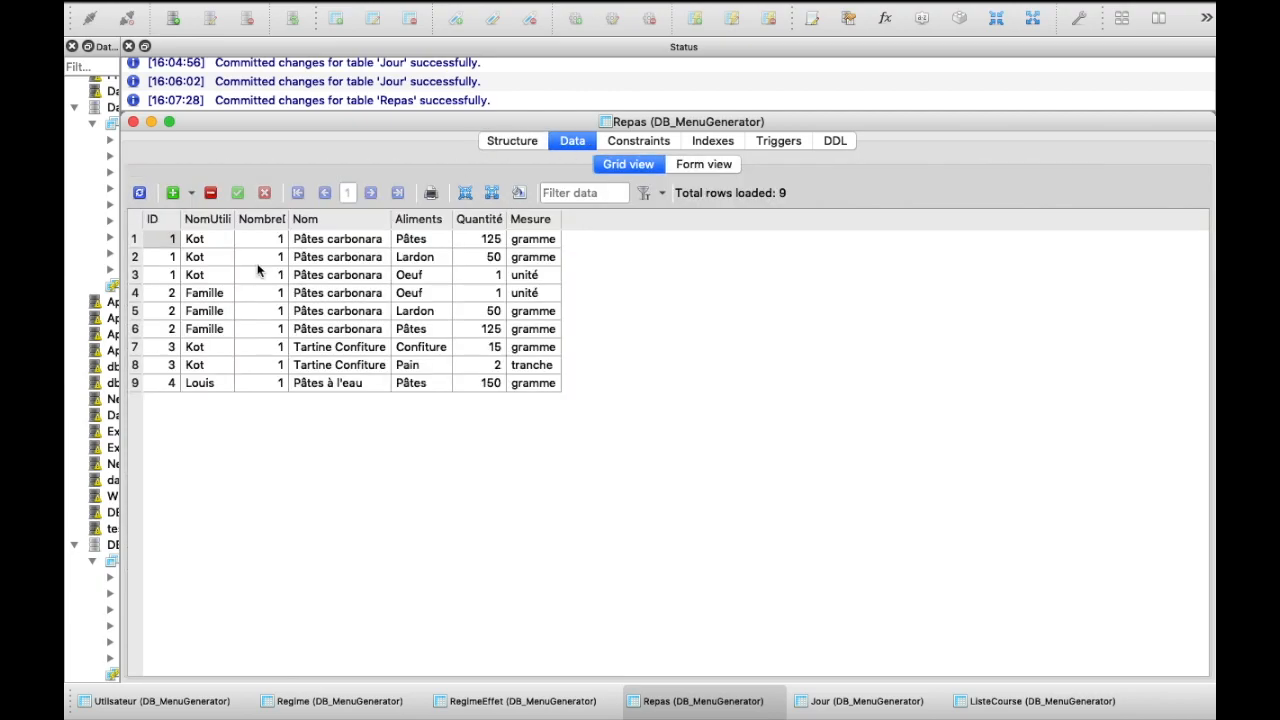
pyautogui.click(166, 222)
pyautogui.click(166, 222)
pyautogui.click(166, 222)
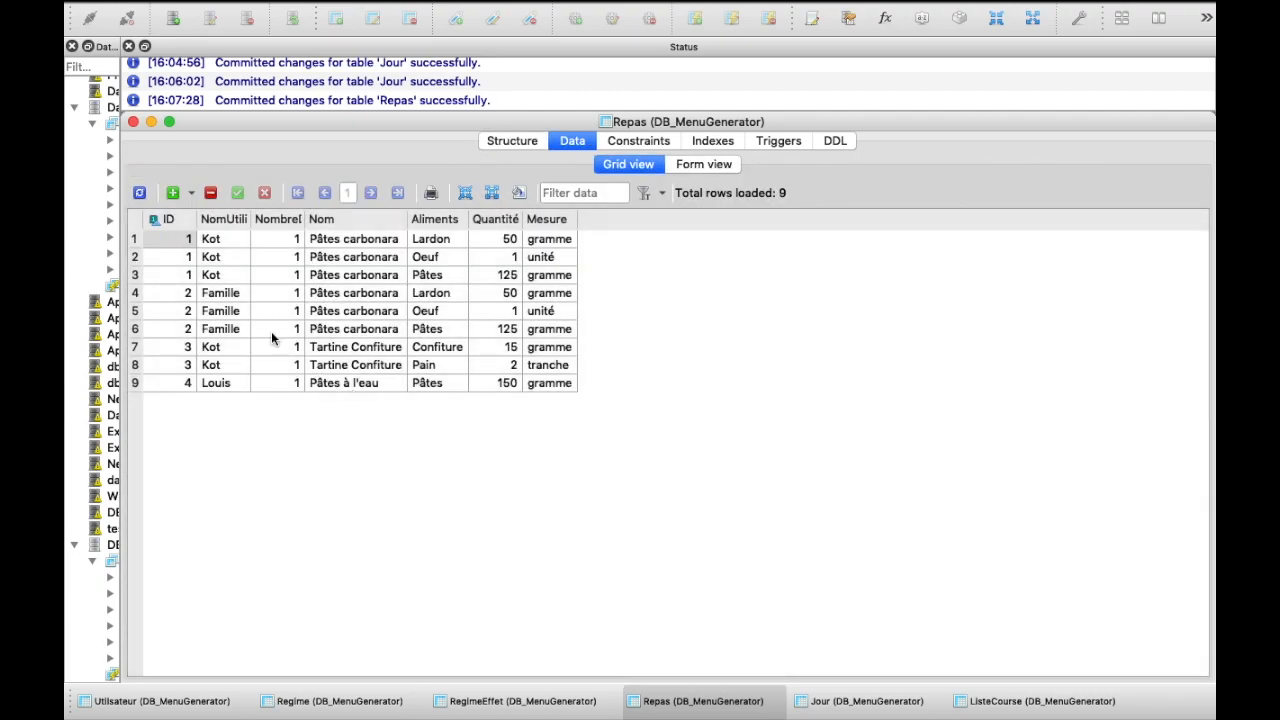
# - Step down through the values of the ID column in the Repas data
pyautogui.click(178, 242)
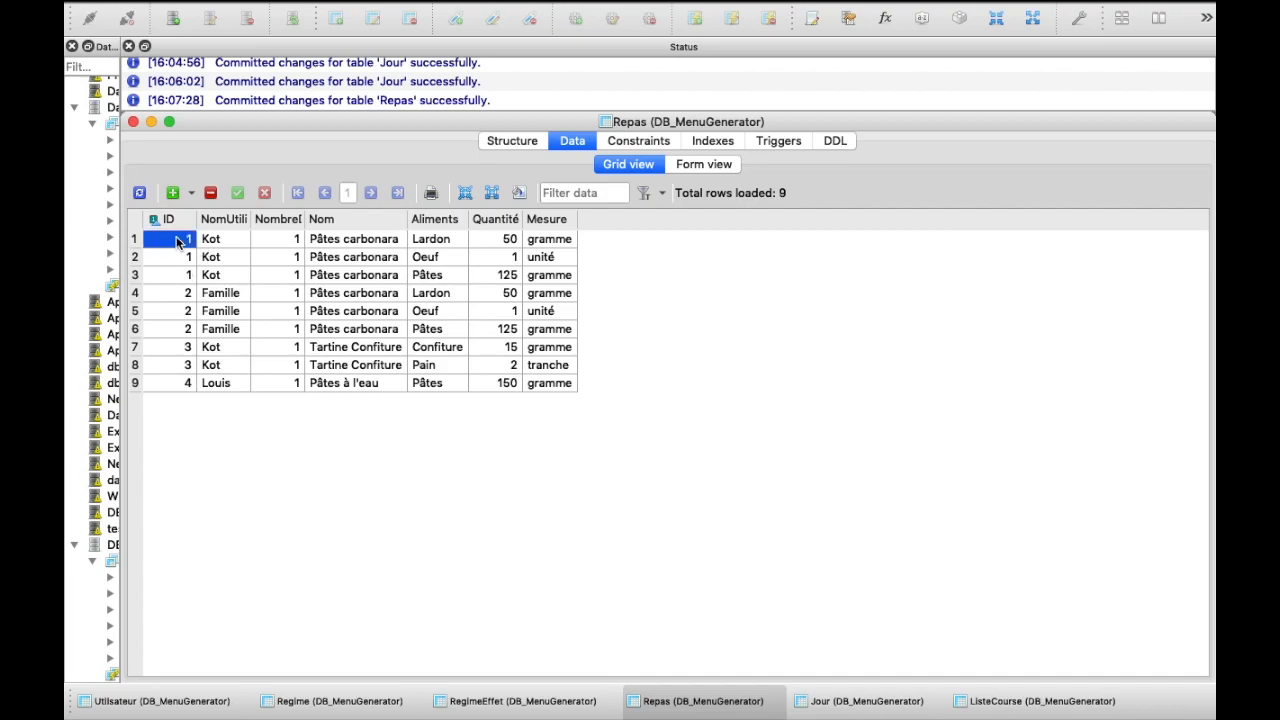
pyautogui.press('Down')
pyautogui.press('Down')
pyautogui.press('Down')
pyautogui.press('Down')
pyautogui.press('Down')
pyautogui.press('Down')
pyautogui.press('Down')
pyautogui.press('Down')
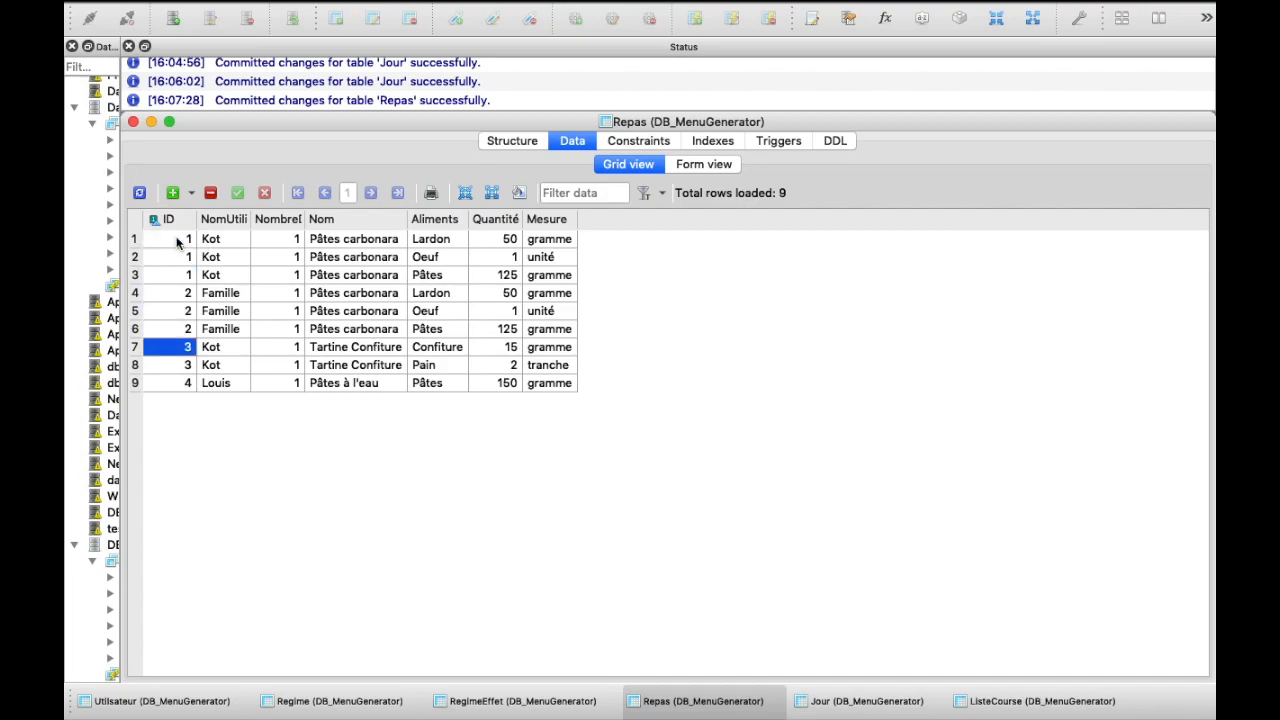
# - Examine how ID, NomUtilisateur and Aliments together identify the rows of the first Kot meal
pyautogui.click(178, 242)
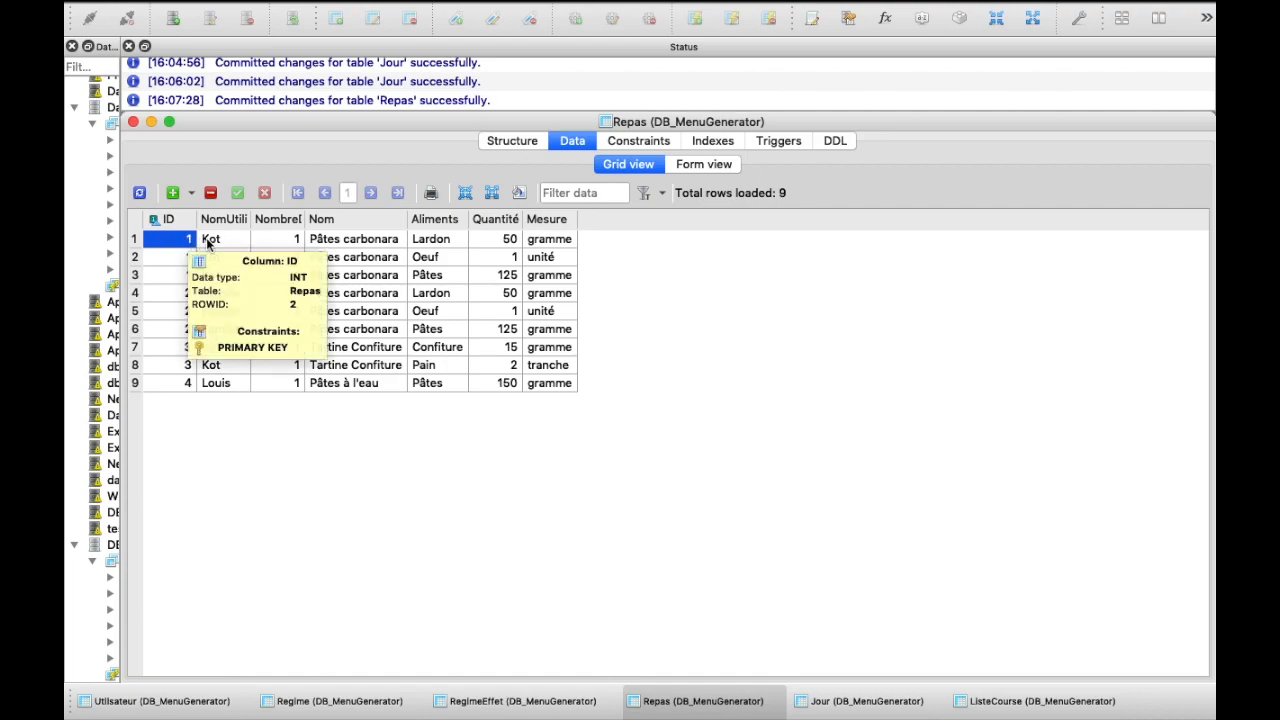
pyautogui.click(452, 239)
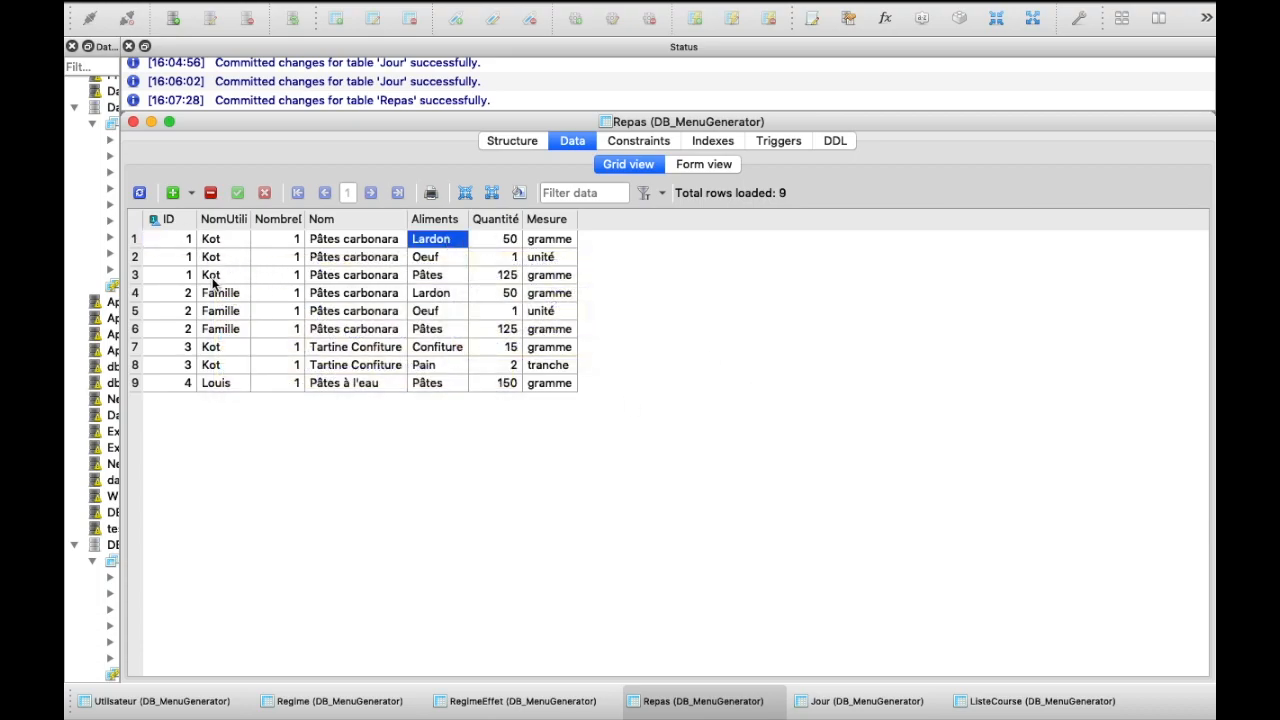
pyautogui.click(188, 240)
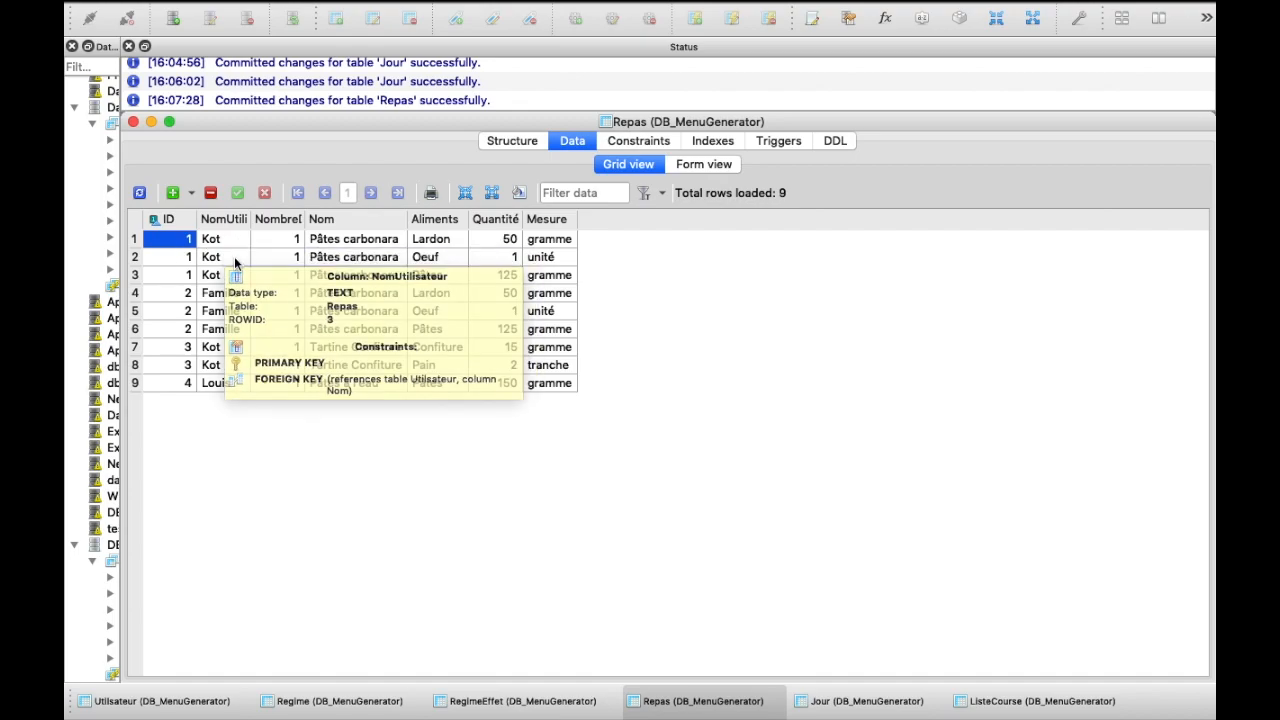
pyautogui.click(464, 243)
pyautogui.click(190, 242)
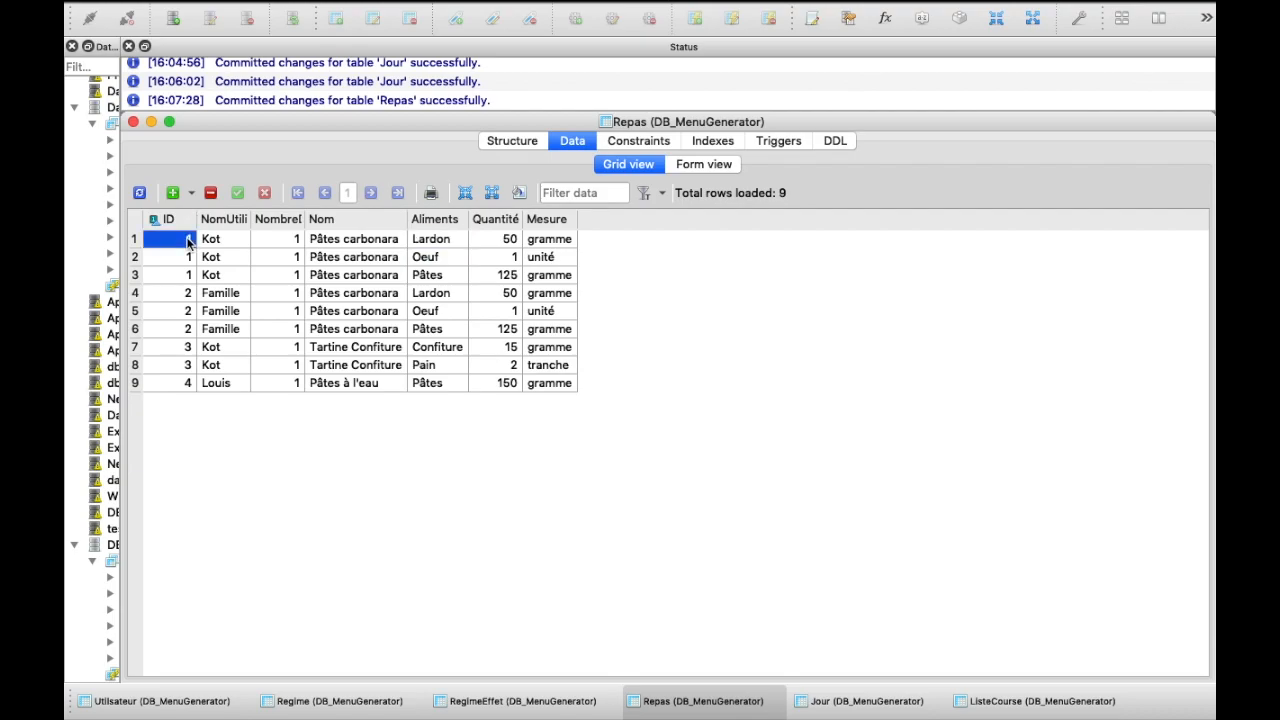
pyautogui.click(451, 245)
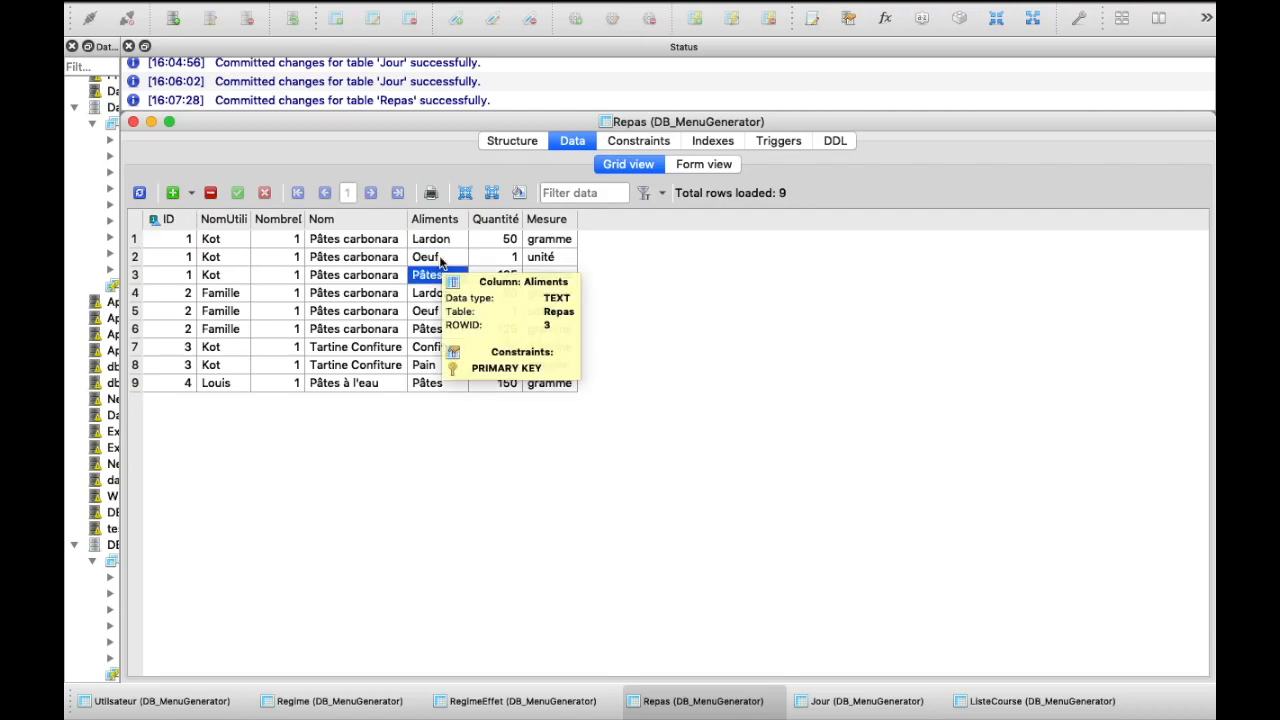
# - Go through the three Kot rows of Pâtes carbonara, comparing their meal name, ID, ingredients and number of people
pyautogui.click(371, 244)
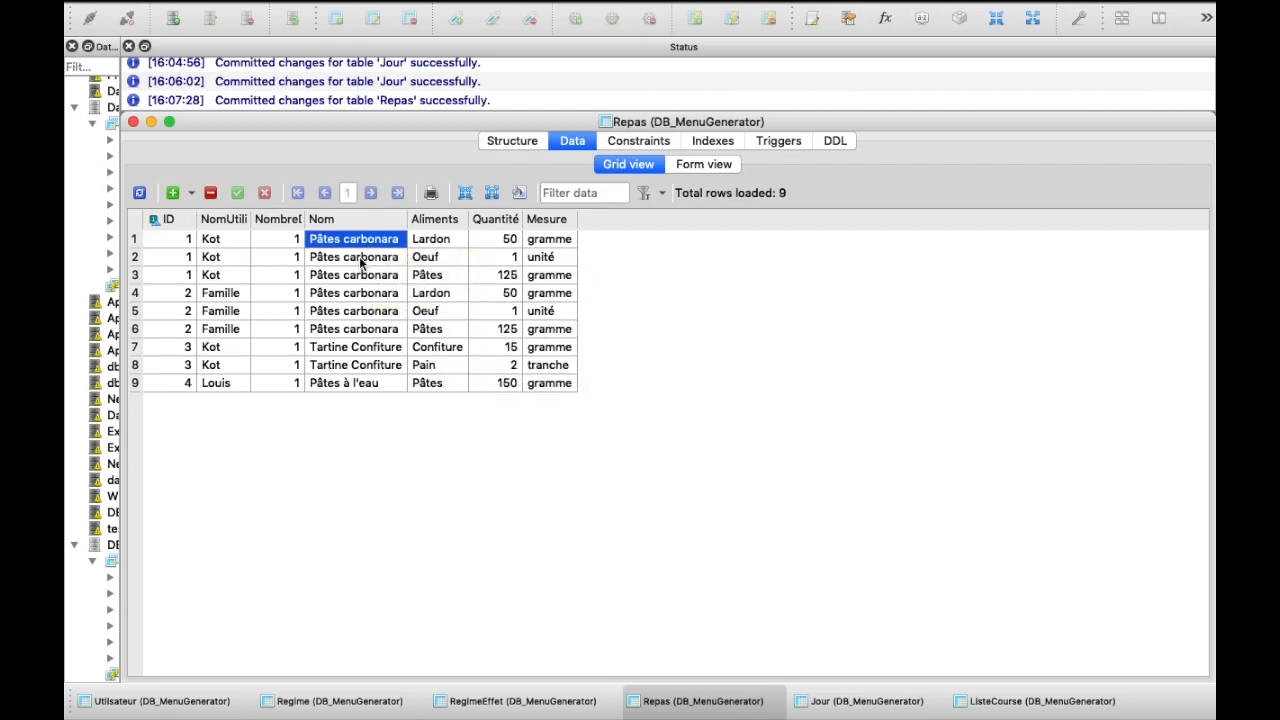
pyautogui.click(362, 260)
pyautogui.click(358, 278)
pyautogui.press('Left')
pyautogui.press('Left')
pyautogui.press('Up')
pyautogui.press('Up')
pyautogui.press('Down')
pyautogui.press('Down')
pyautogui.press('Left')
pyautogui.press('Up')
pyautogui.press('Up')
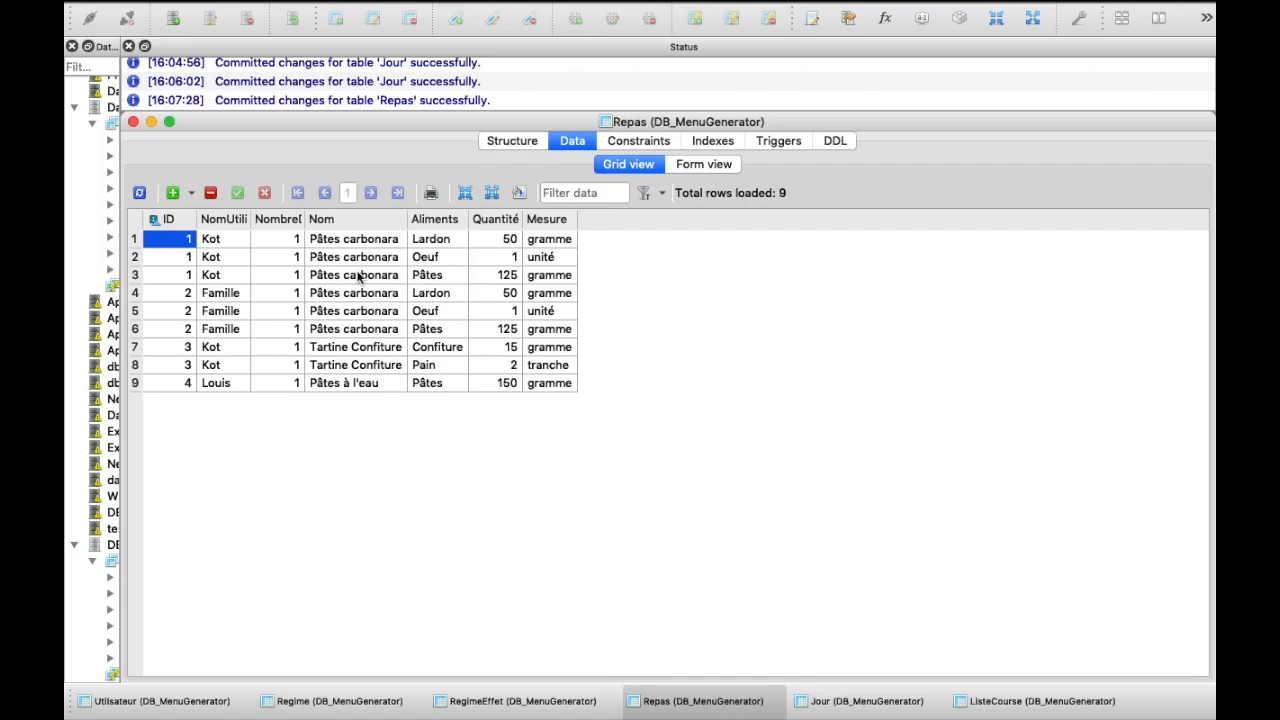
pyautogui.click(450, 280)
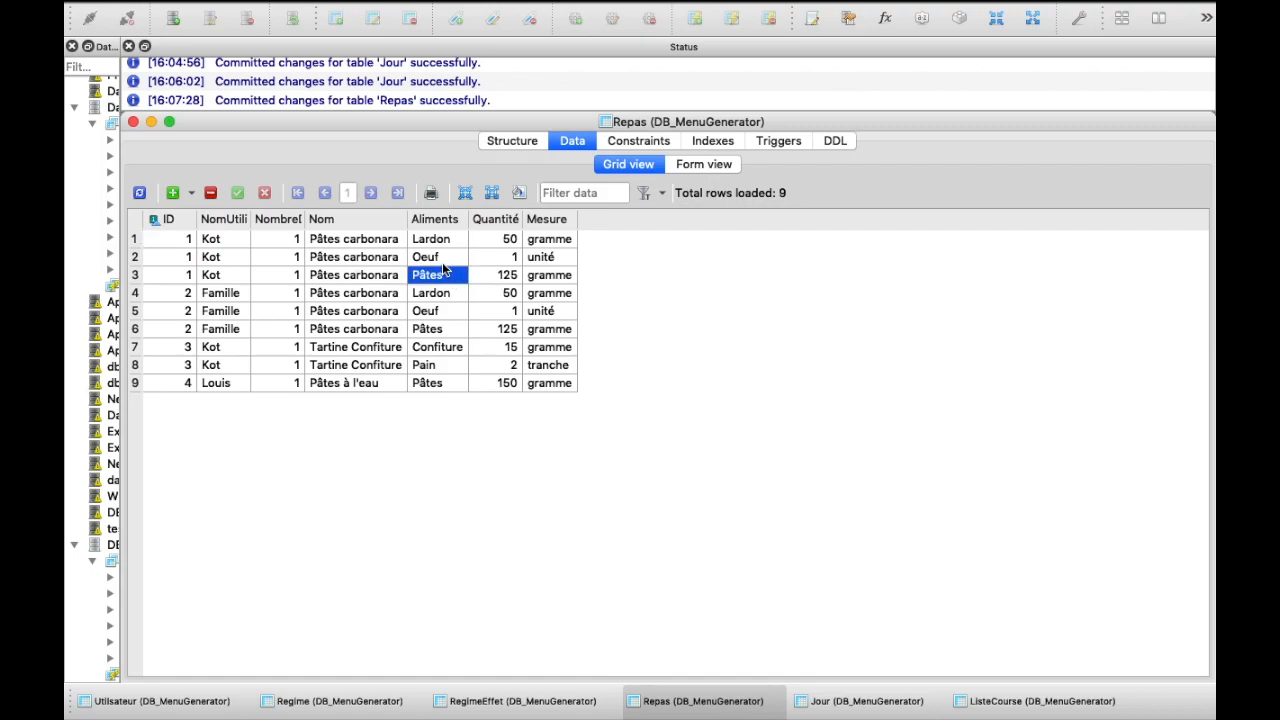
pyautogui.click(445, 258)
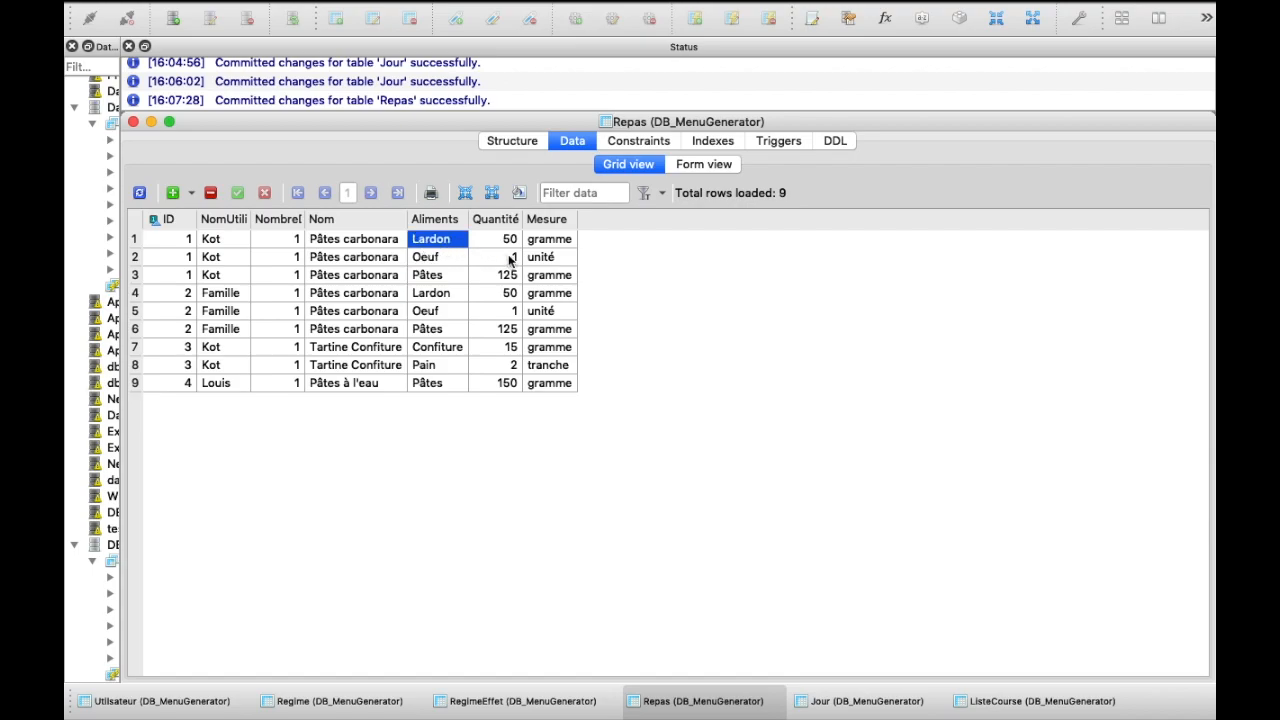
pyautogui.click(292, 244)
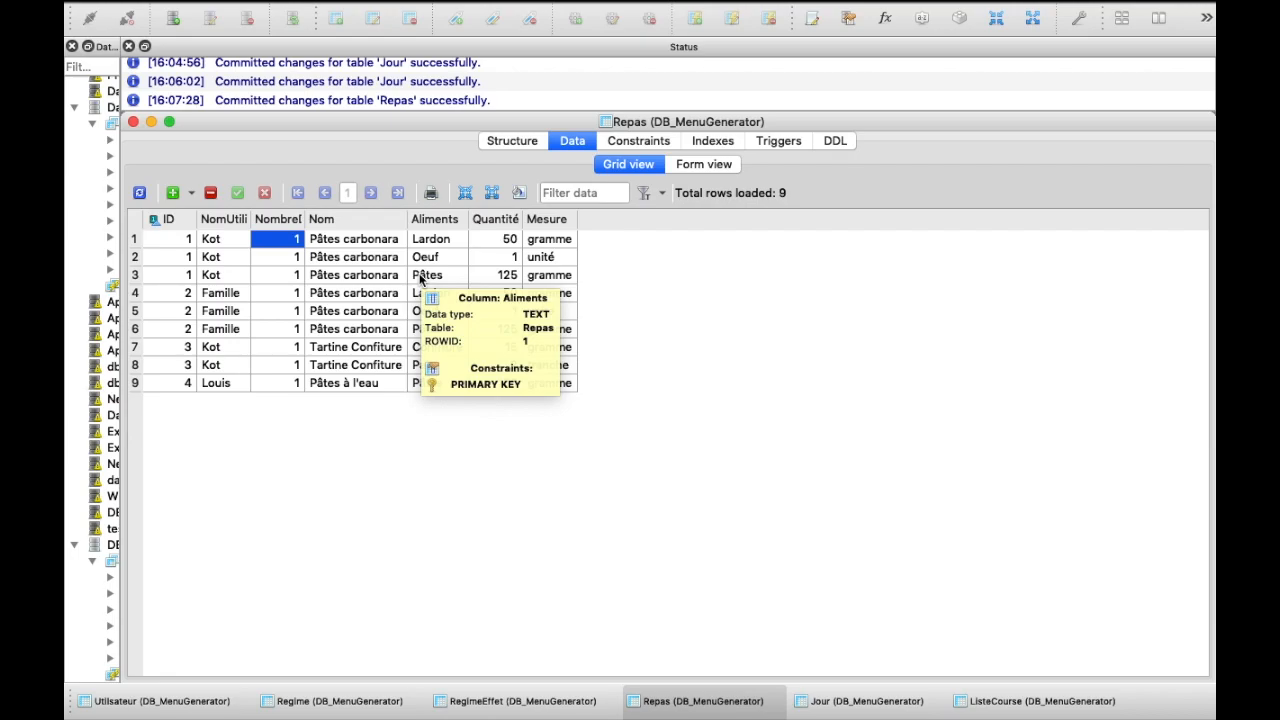
# - Examine the meal names and IDs of the Famille rows of Pâtes carbonara, and look at the Tartine Confiture meal
pyautogui.click(229, 295)
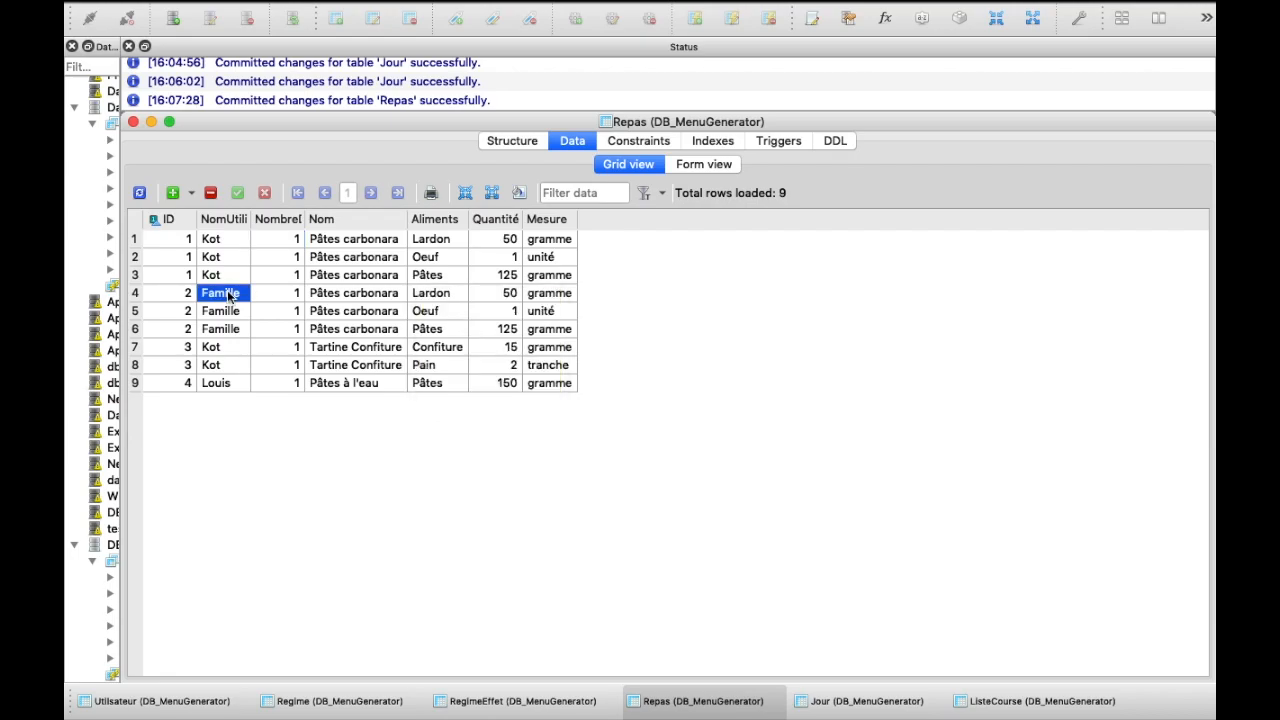
pyautogui.click(351, 296)
pyautogui.click(350, 312)
pyautogui.click(352, 330)
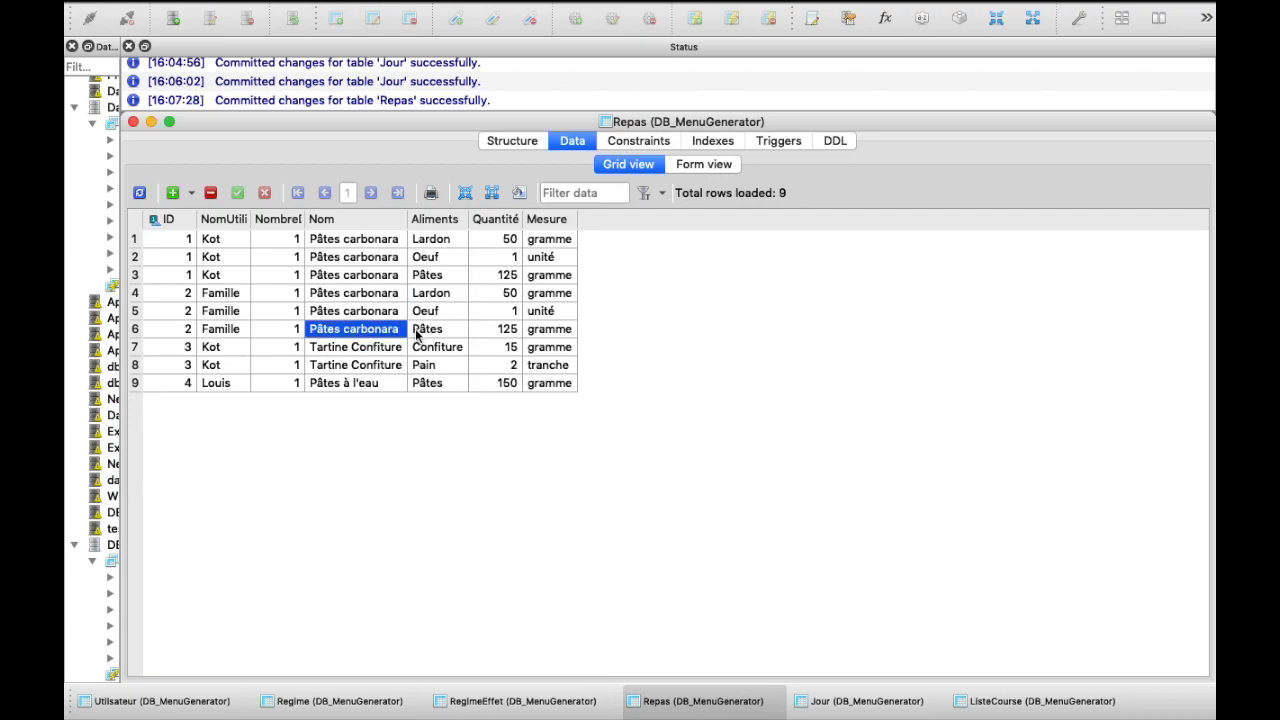
pyautogui.click(187, 294)
pyautogui.click(183, 312)
pyautogui.click(181, 330)
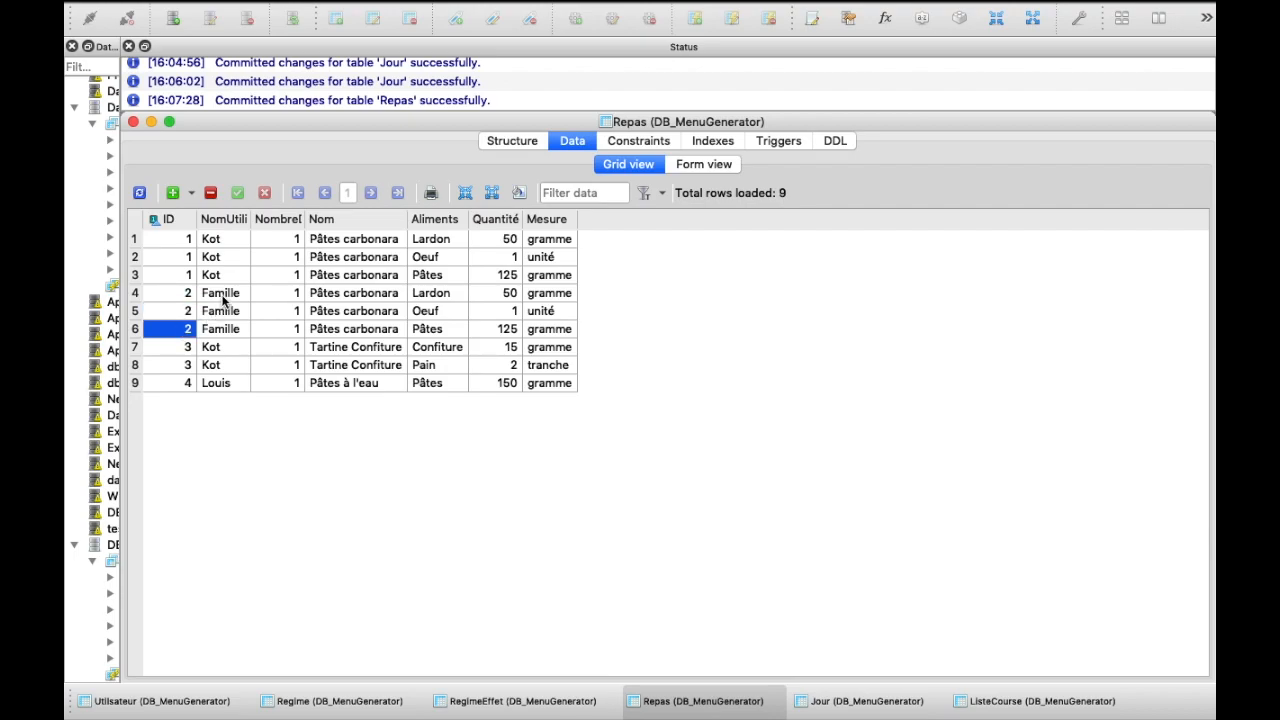
pyautogui.click(340, 365)
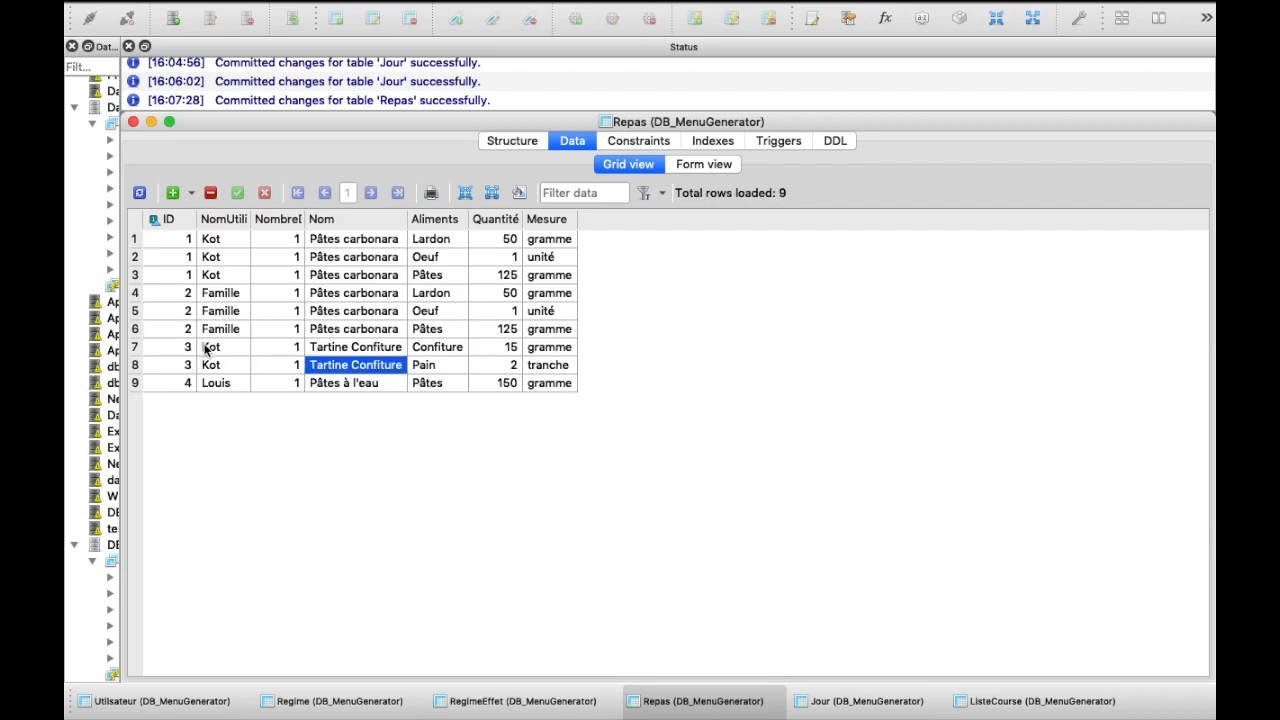
# - Examine the user, meal name and ingredients of the two Kot rows of Tartine Confiture
pyautogui.click(212, 348)
pyautogui.press('Right')
pyautogui.press('Right')
pyautogui.press('Down')
pyautogui.press('Right')
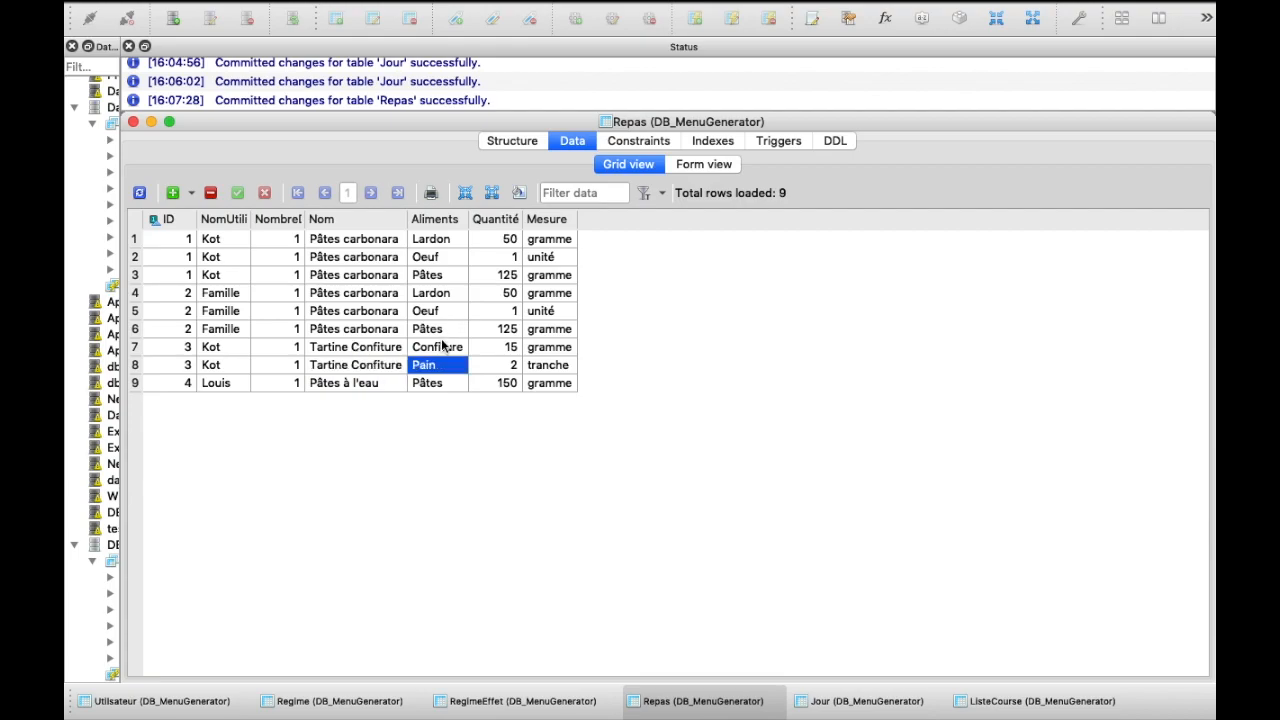
pyautogui.press('Up')
pyautogui.press('Down')
# - Look through the fields of the Pâtes à l'eau row, from meal name and ingredient back to its ID
pyautogui.click(340, 382)
pyautogui.click(446, 382)
pyautogui.press('Left')
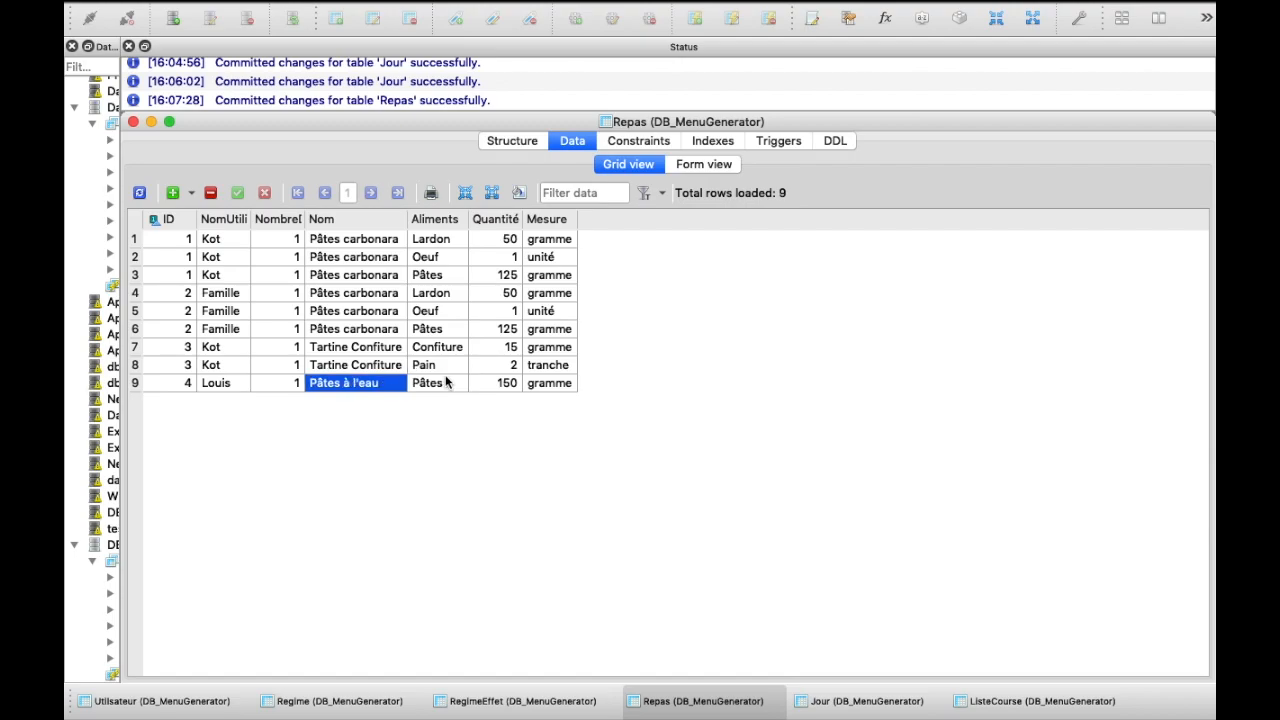
pyautogui.press('Left')
pyautogui.press('Left')
pyautogui.press('Left')
pyautogui.press('Up')
pyautogui.press('Up')
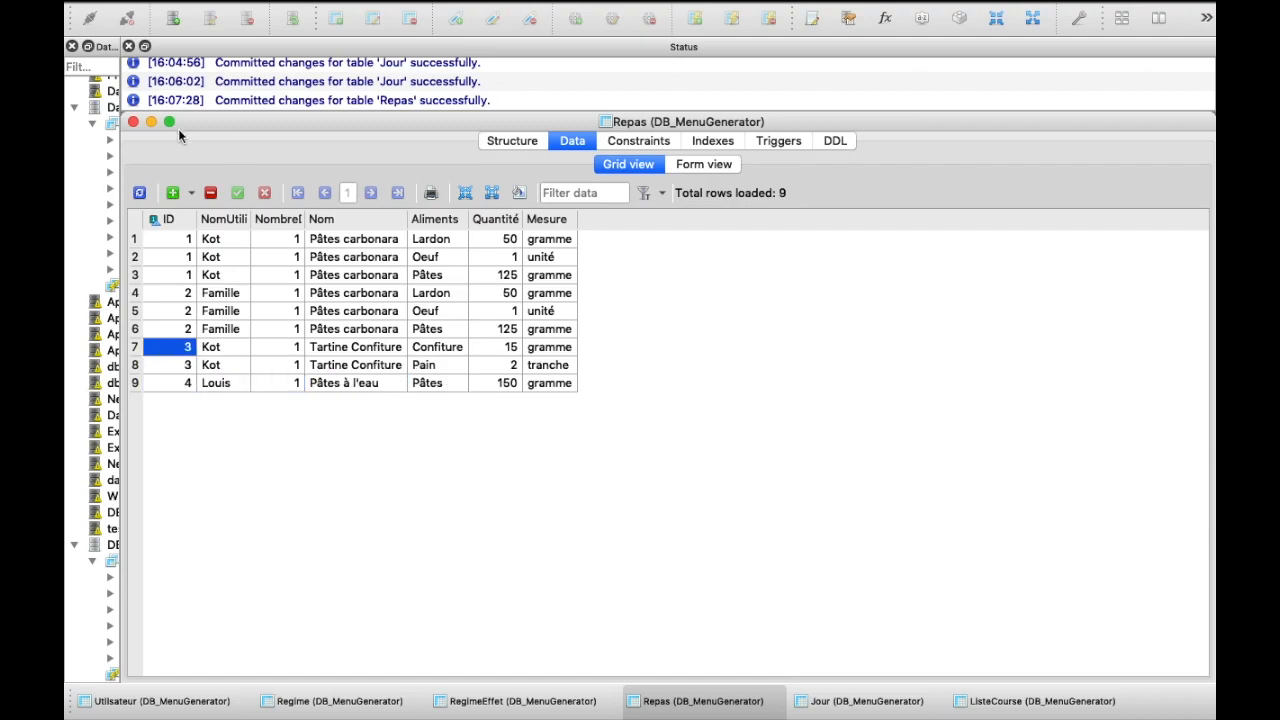
# - Step down through the meal names in the Nom column of the Repas data
pyautogui.click(343, 242)
pyautogui.press('Down')
pyautogui.press('Down')
pyautogui.press('Down')
pyautogui.press('Down')
pyautogui.press('Down')
pyautogui.press('Down')
pyautogui.press('Down')
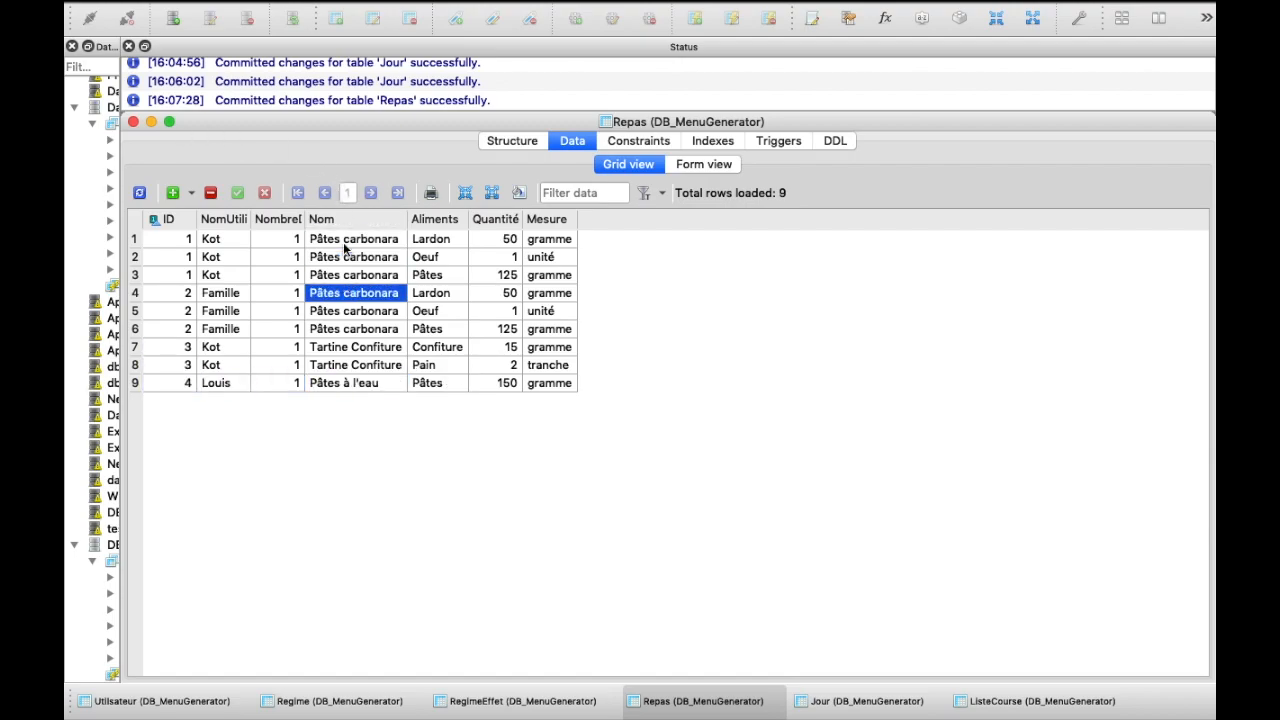
# - Compare the meal IDs from row to row in the Repas data, and look at the Mesure of row 6
pyautogui.click(188, 257)
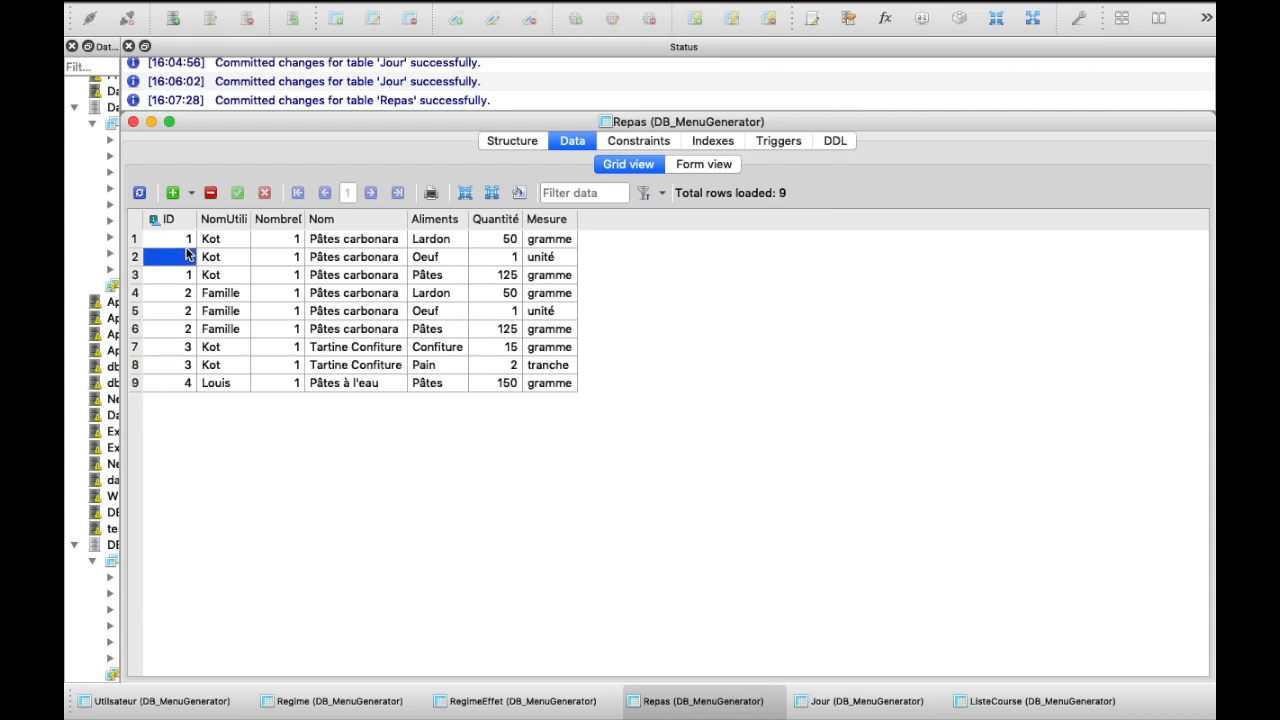
pyautogui.press('Down')
pyautogui.press('Down')
pyautogui.press('Down')
pyautogui.press('Down')
pyautogui.press('Down')
pyautogui.press('Down')
pyautogui.press('Down')
pyautogui.click(165, 256)
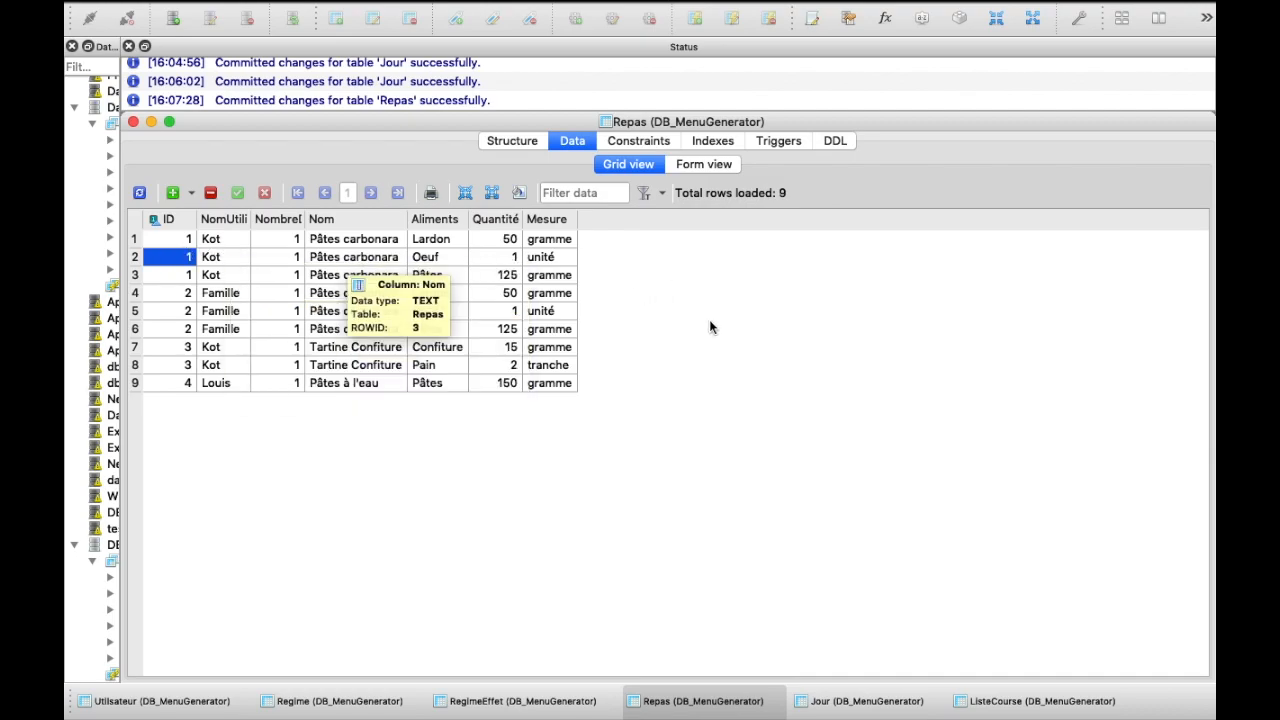
pyautogui.click(552, 330)
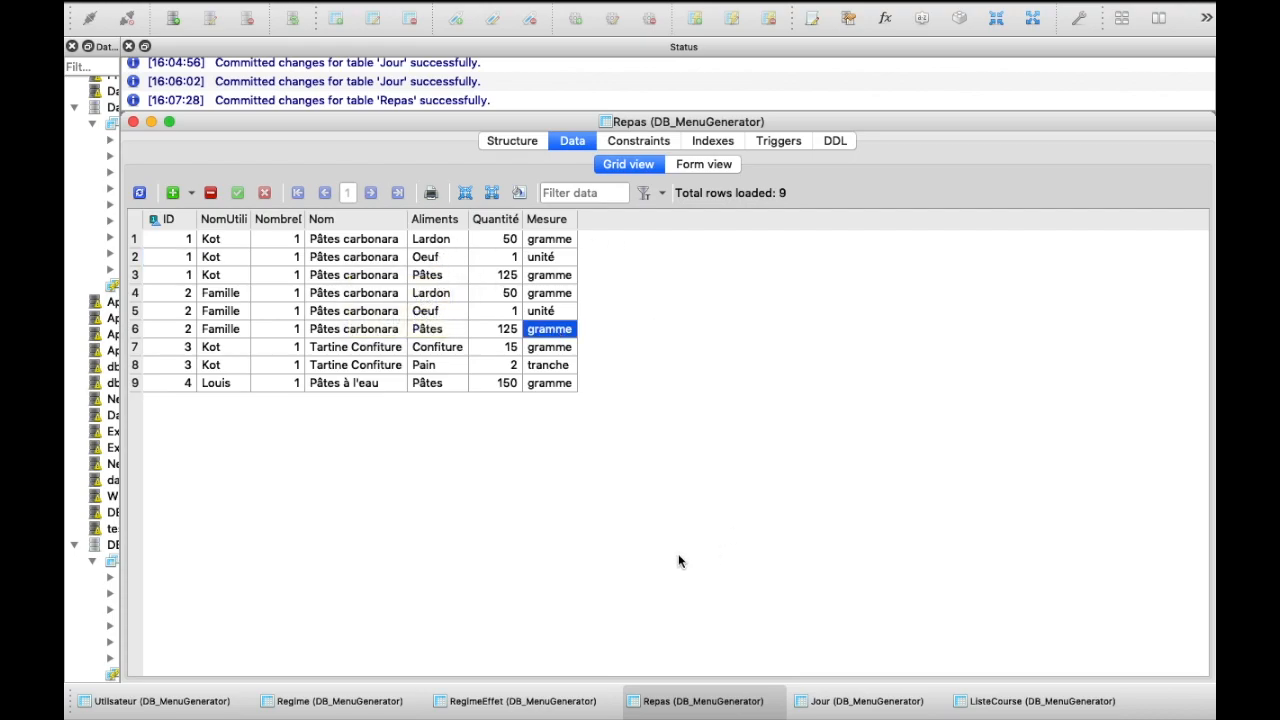
# - Open the Jour table's structure, view the Type column's definition without changing it, and go through the Date, Type and ID columns
pyautogui.click(822, 703)
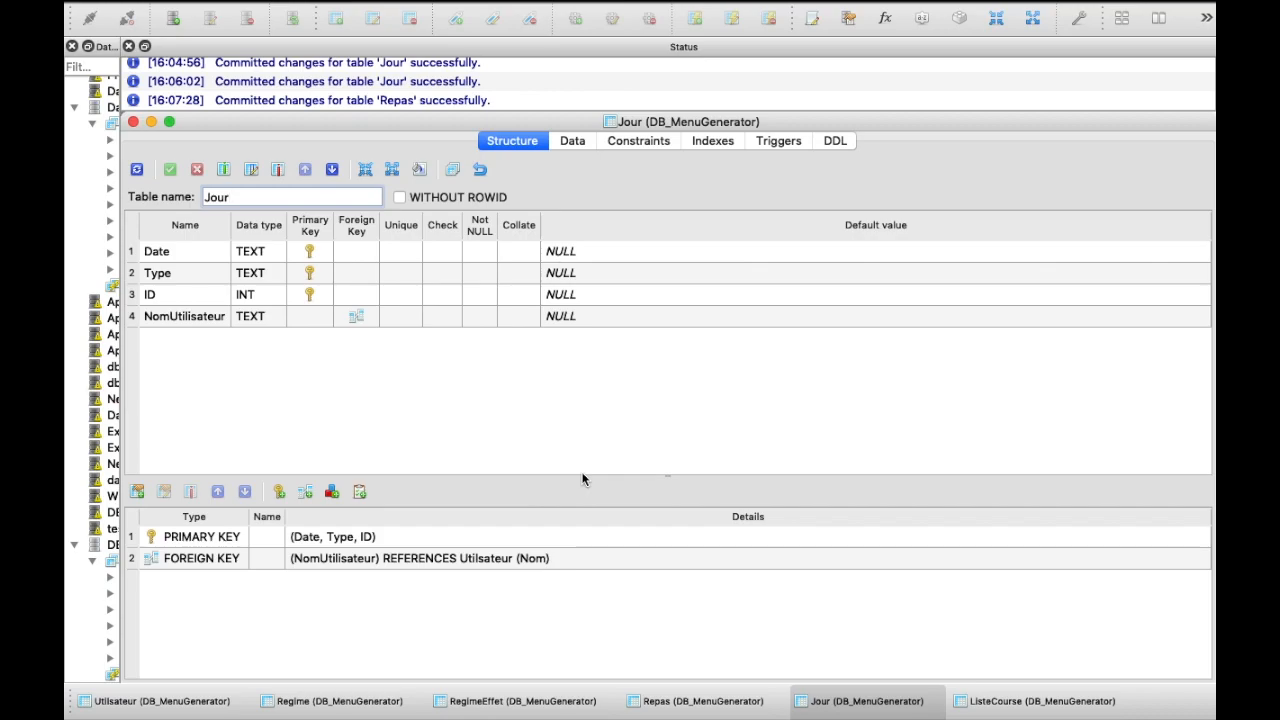
pyautogui.doubleClick(160, 273)
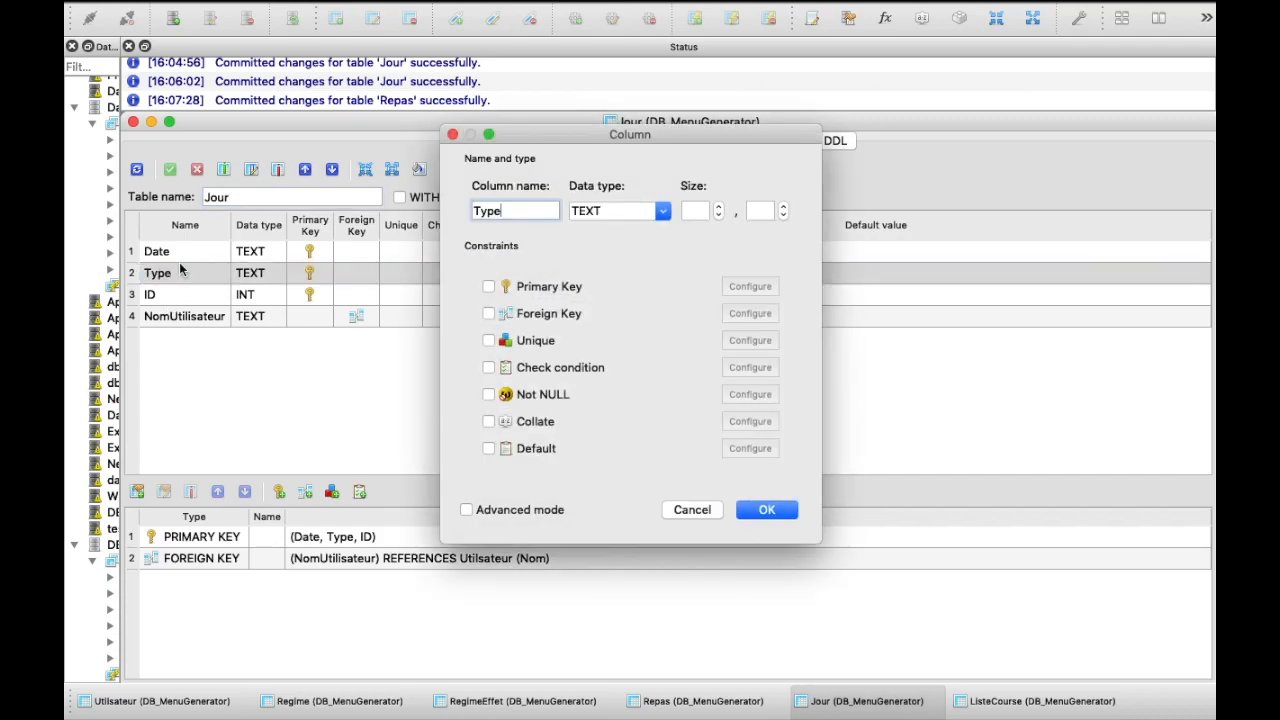
pyautogui.click(453, 134)
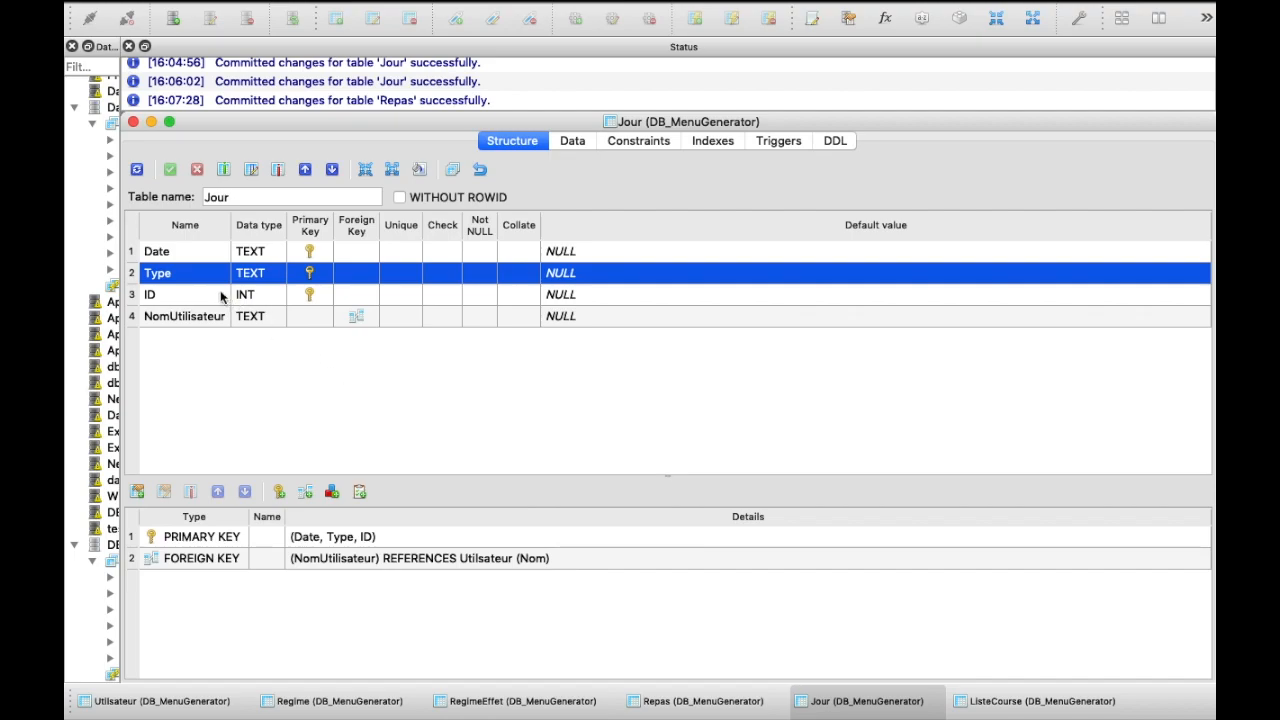
pyautogui.click(197, 257)
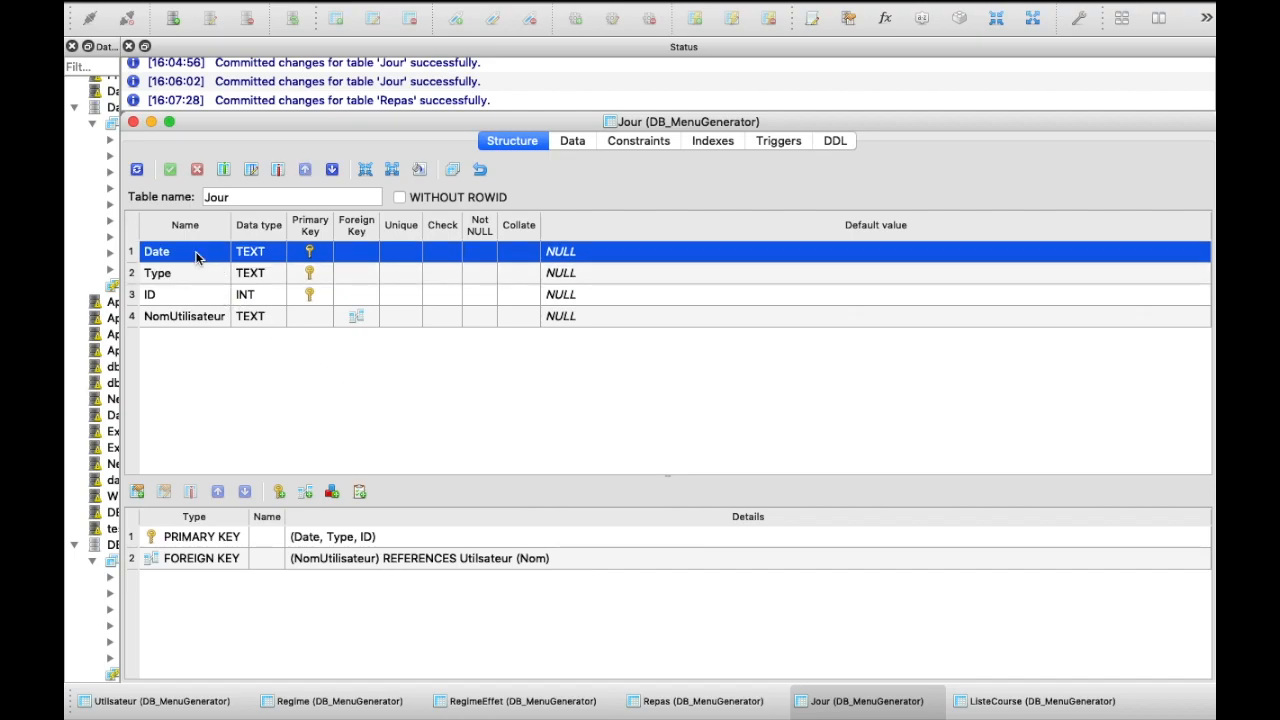
pyautogui.click(184, 277)
pyautogui.click(189, 296)
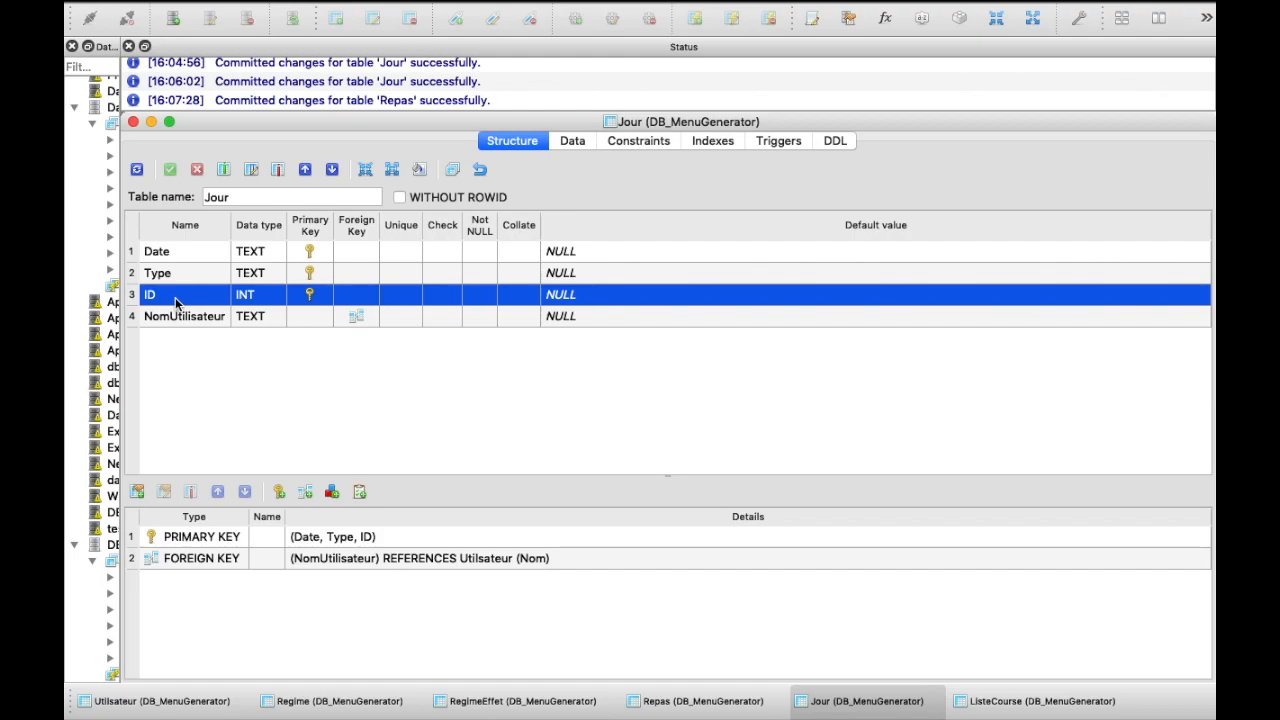
# - Examine the primary key columns and the NomUtilisateur foreign key of the Jour table, with a brief look at its data
pyautogui.click(321, 254)
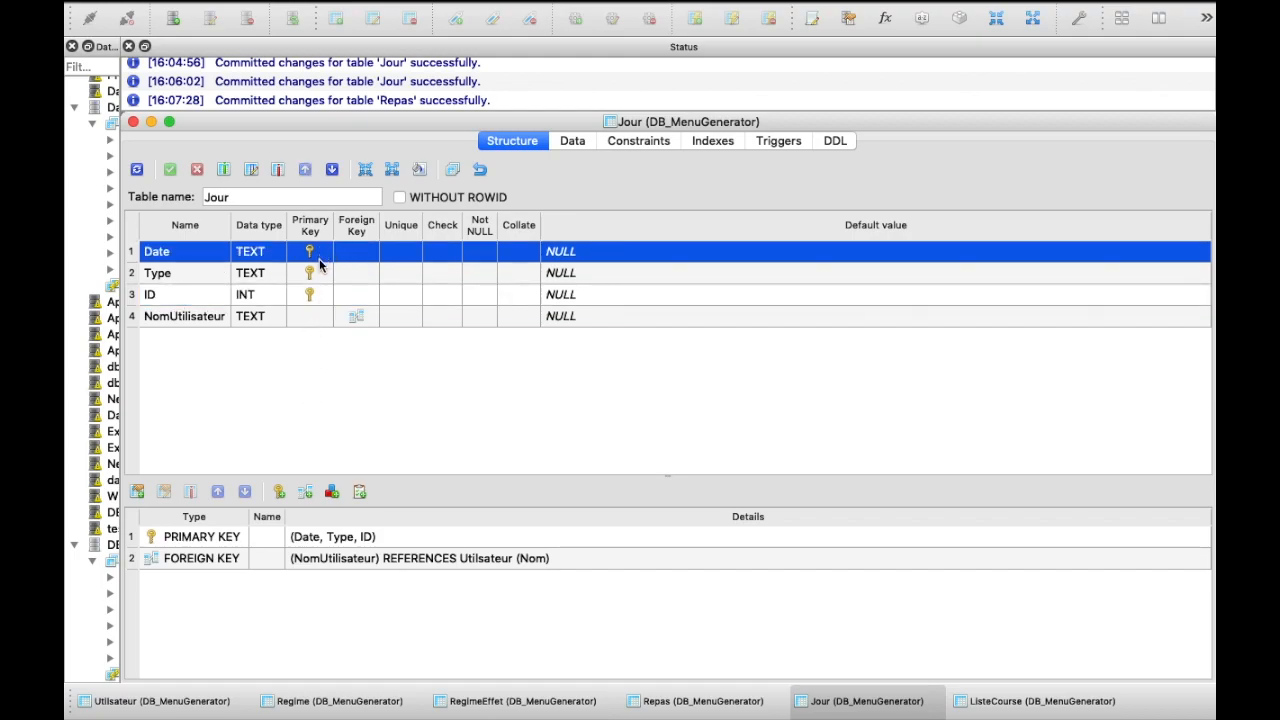
pyautogui.click(321, 270)
pyautogui.click(313, 291)
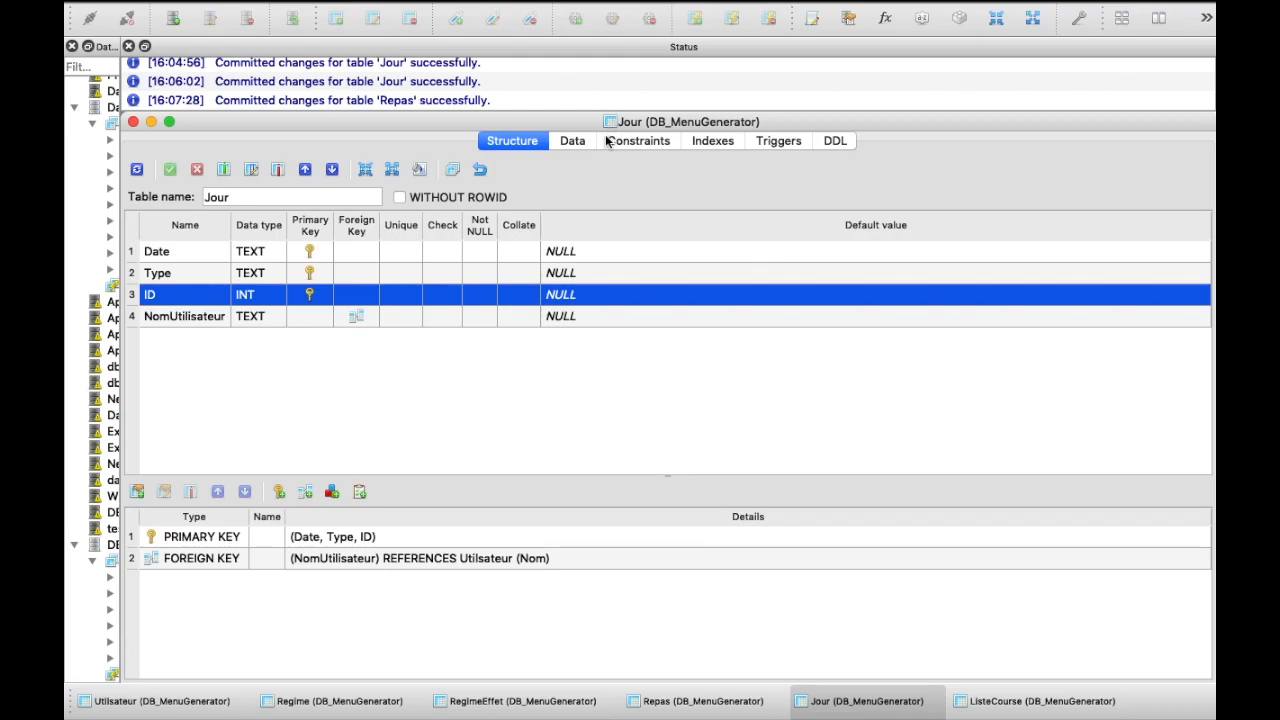
pyautogui.click(183, 318)
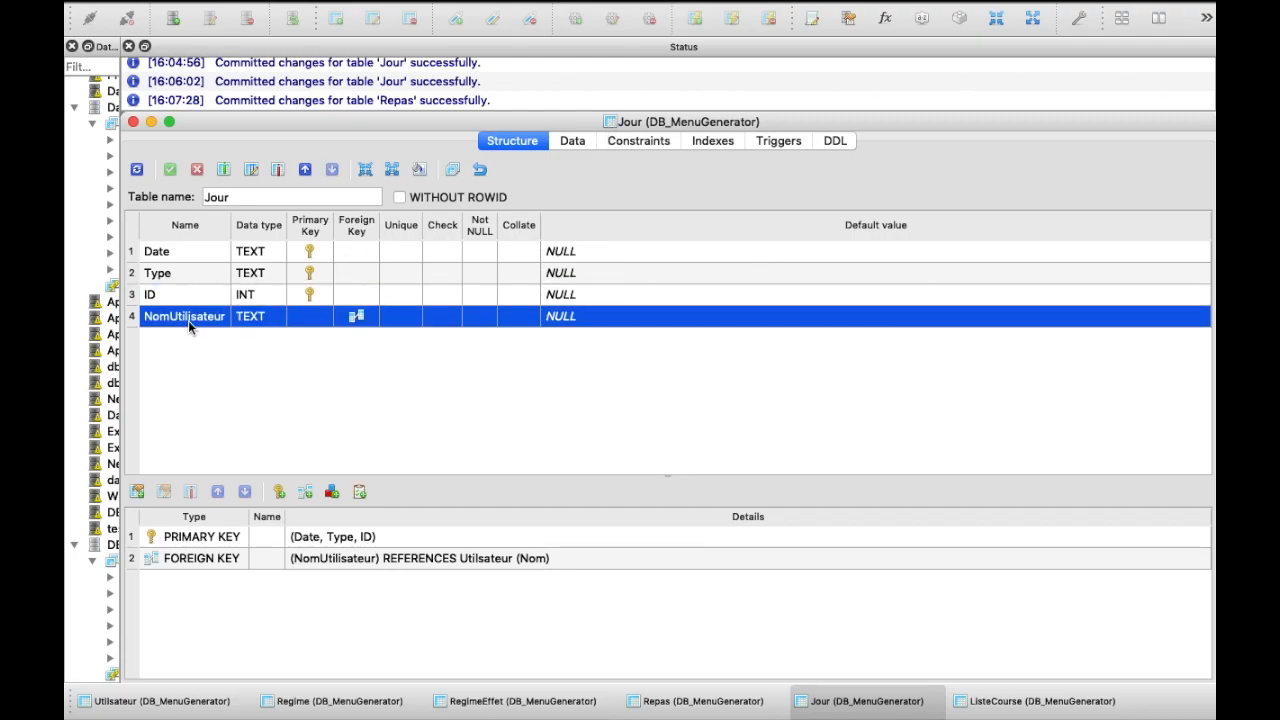
pyautogui.click(331, 558)
pyautogui.click(574, 142)
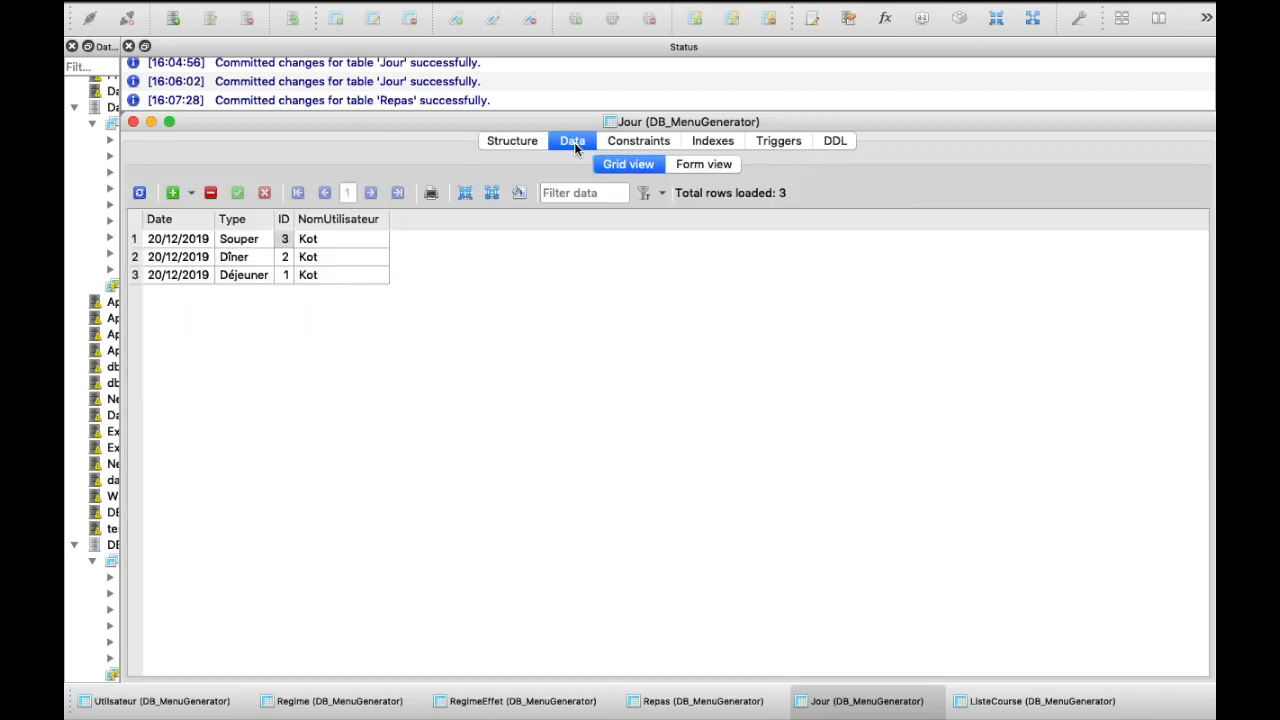
pyautogui.click(512, 141)
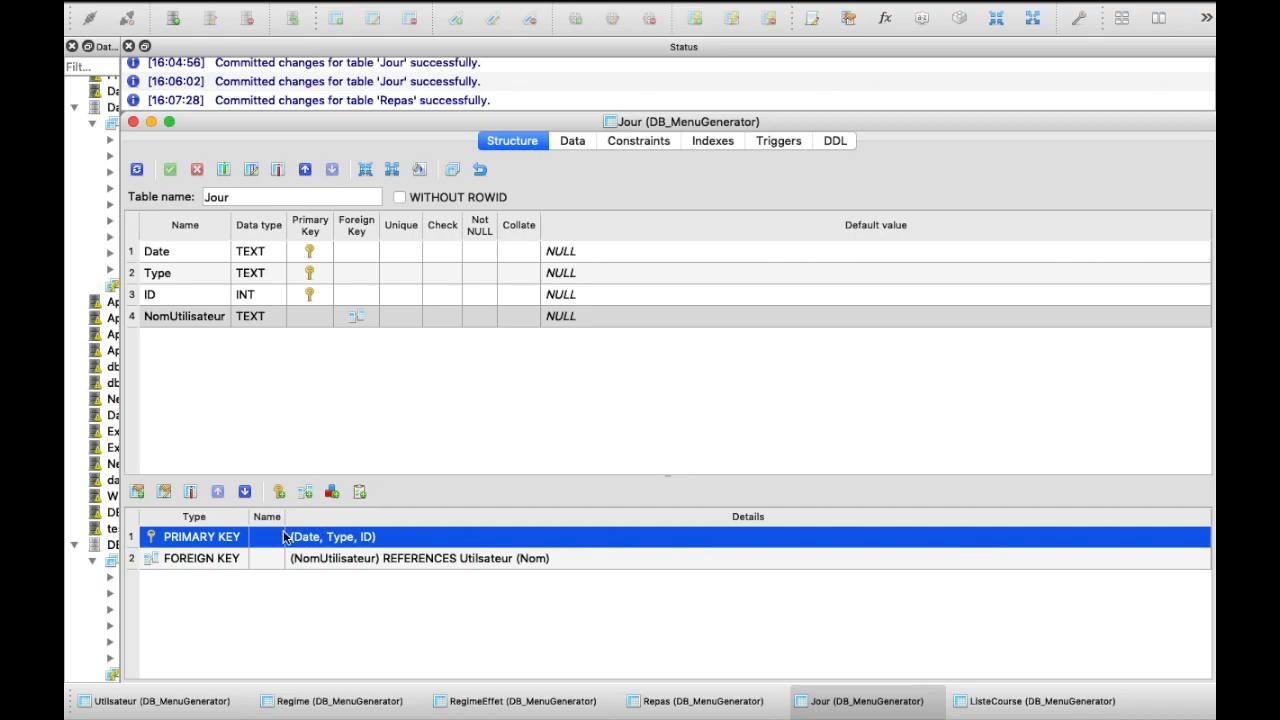
# - Replace ID with NomUtilisateur in the Jour table's primary key, commit the structure change, and show the table's data
pyautogui.doubleClick(350, 537)
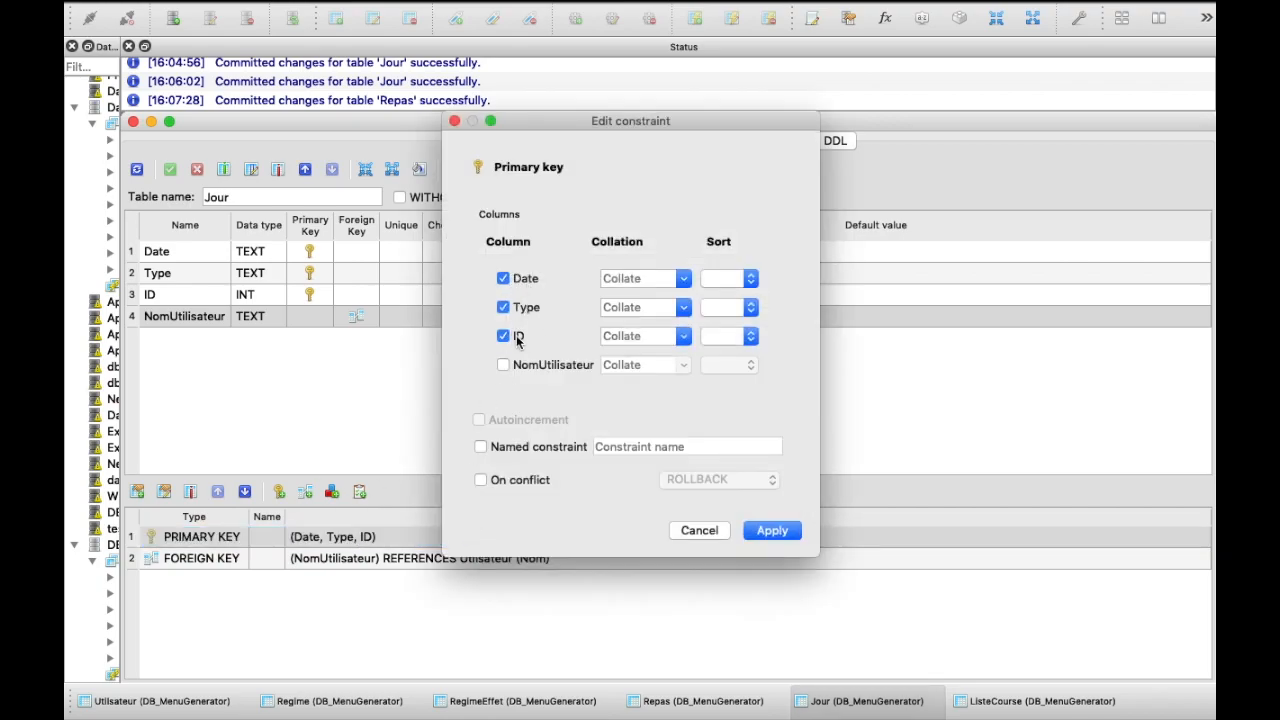
pyautogui.click(506, 336)
pyautogui.click(504, 365)
pyautogui.click(773, 531)
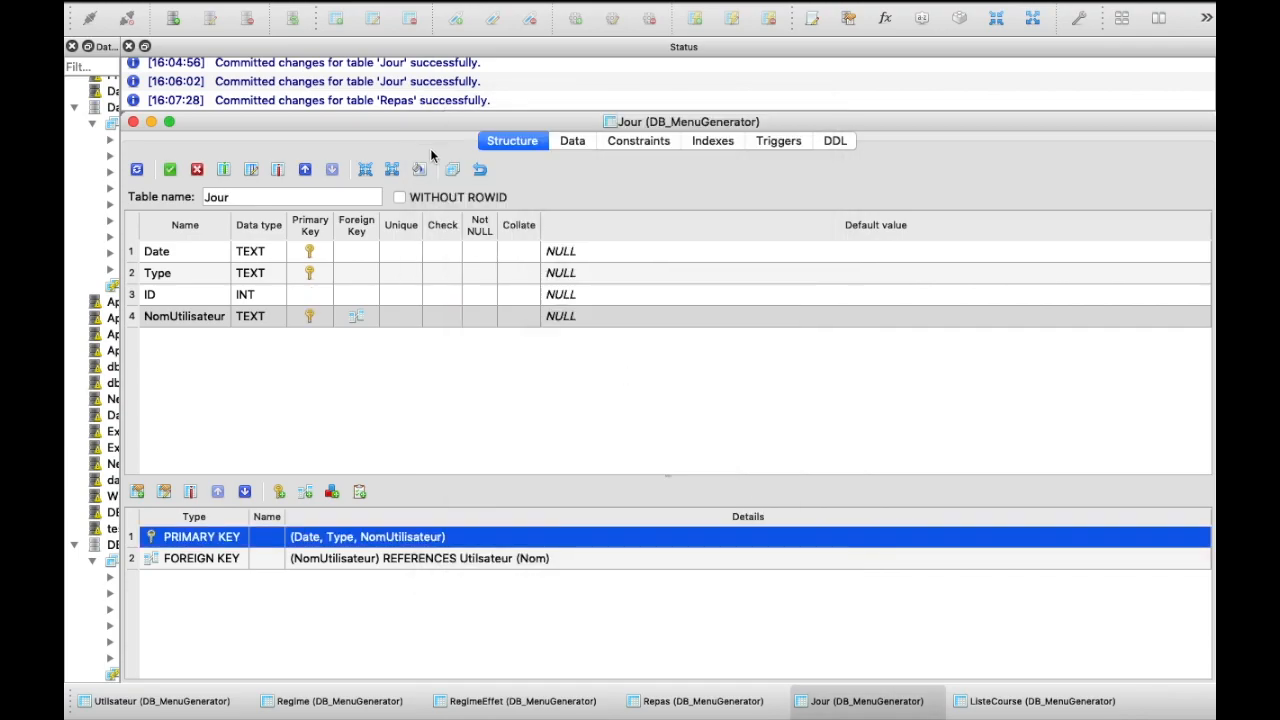
pyautogui.click(176, 169)
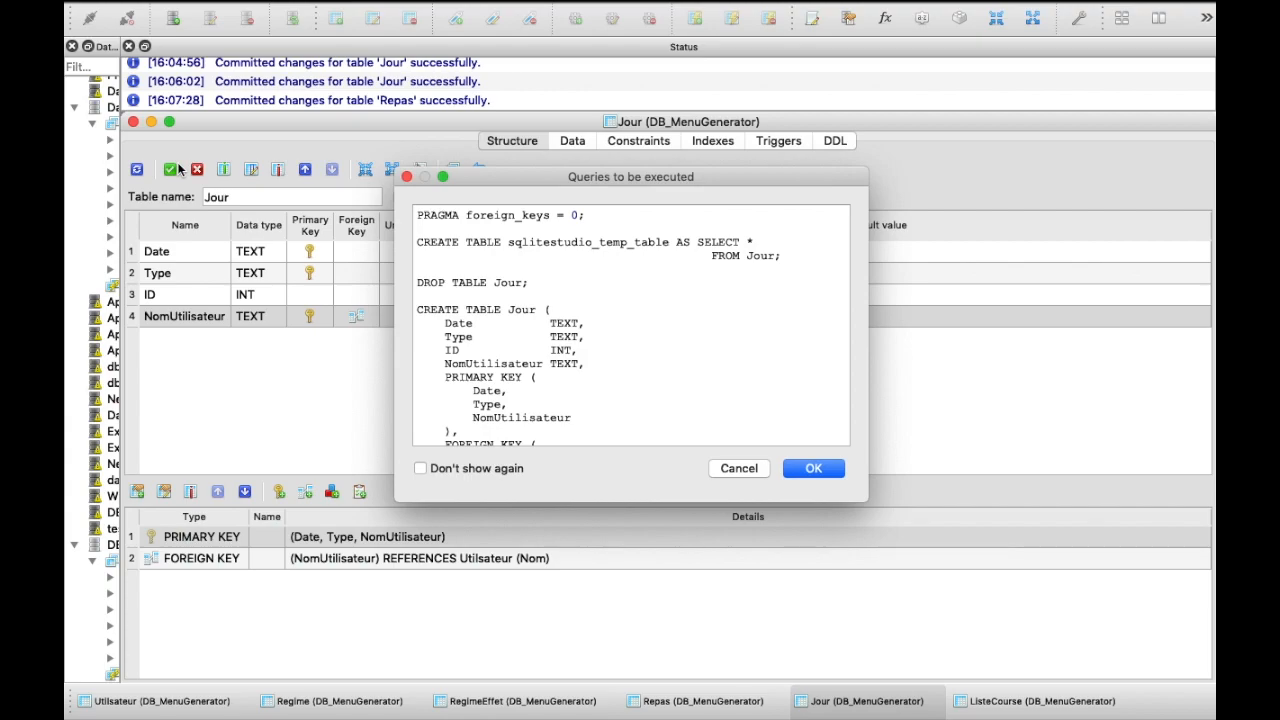
pyautogui.press('Return')
pyautogui.click(570, 142)
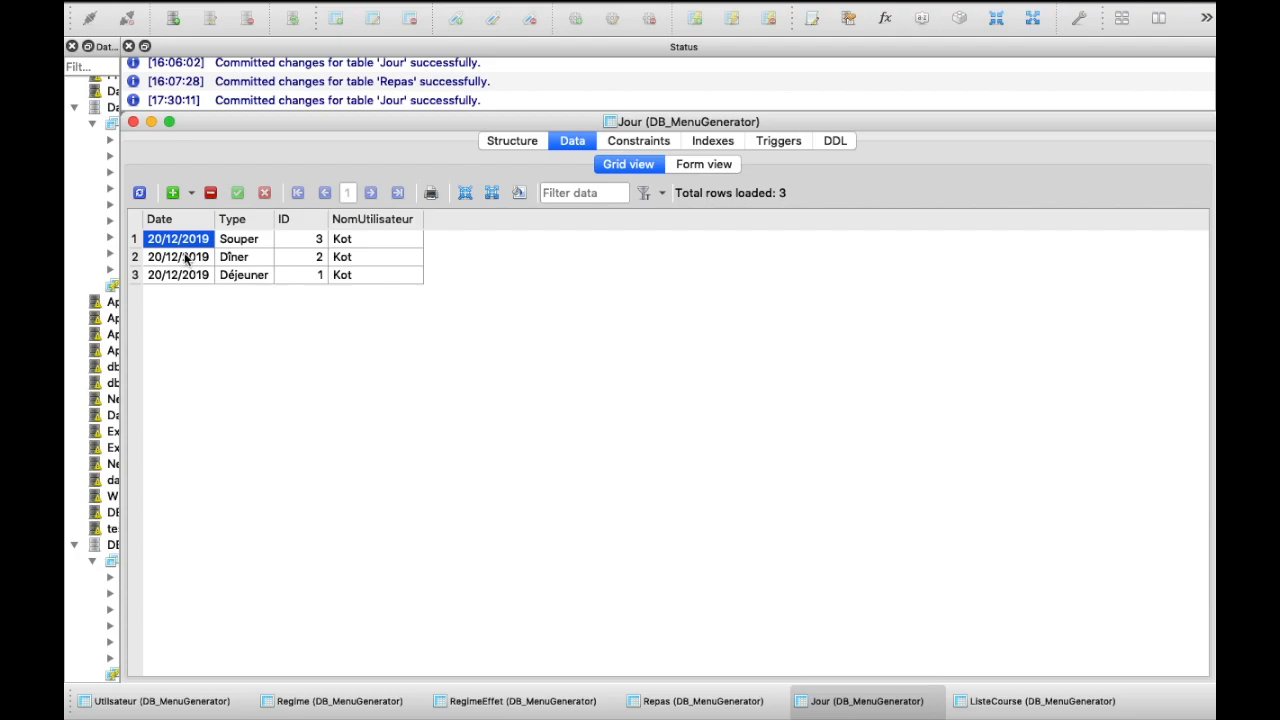
# - Try setting the ID of the Dîner row to 3, and insert and remove an empty row
pyautogui.moveTo(380, 235)
pyautogui.doubleClick(309, 257)
pyautogui.write('3')
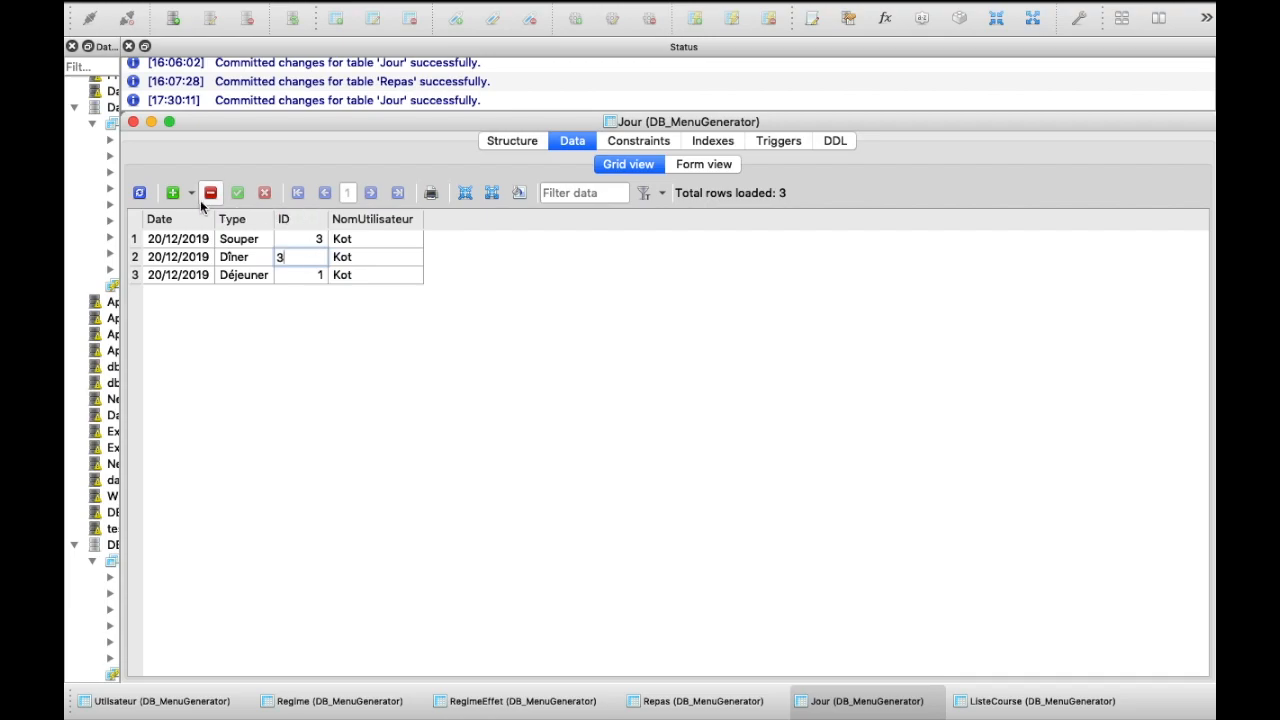
pyautogui.click(174, 194)
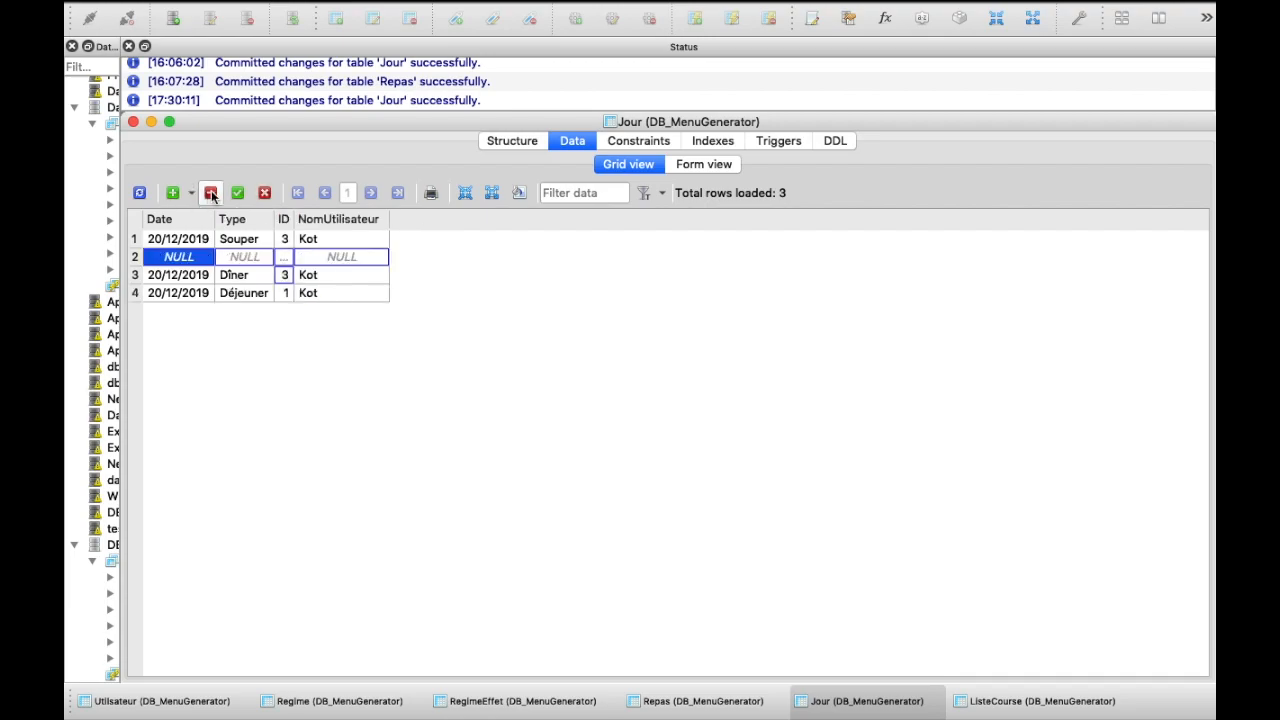
pyautogui.click(211, 194)
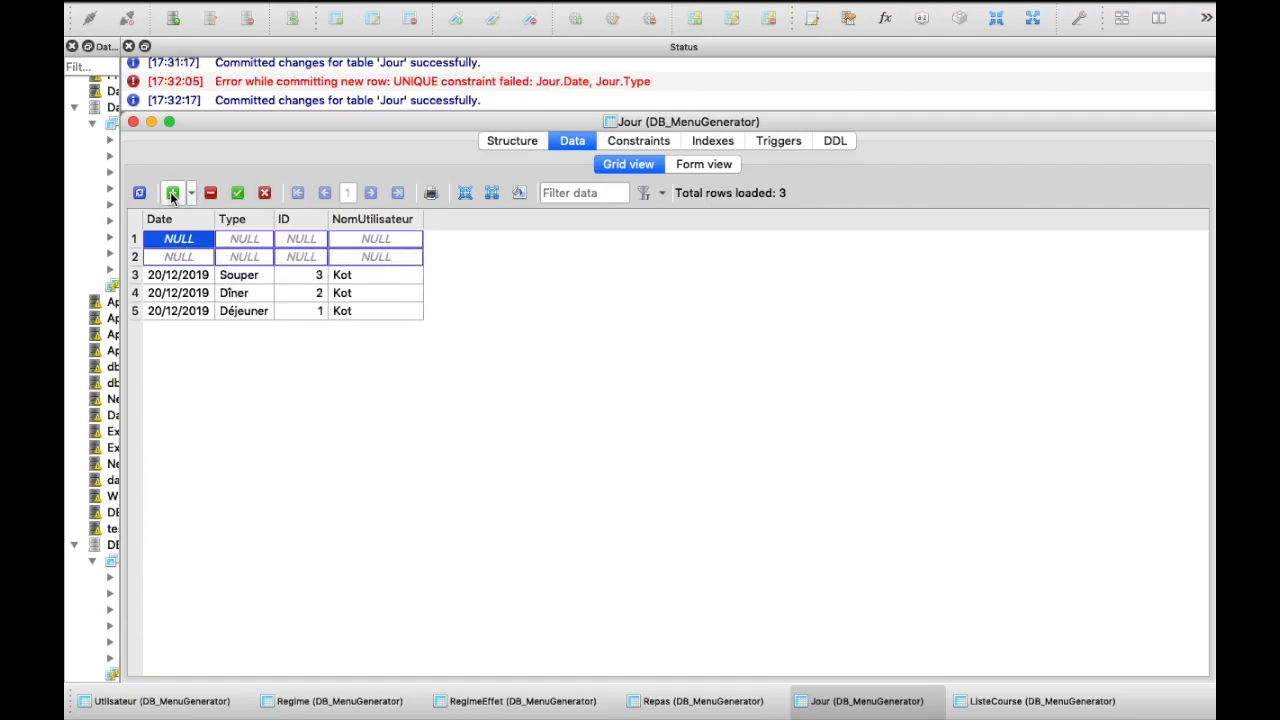
# - Add a third empty row to the Jour data and set the Date of all three new rows to 20/12/2019
pyautogui.click(172, 193)
pyautogui.click(177, 293)
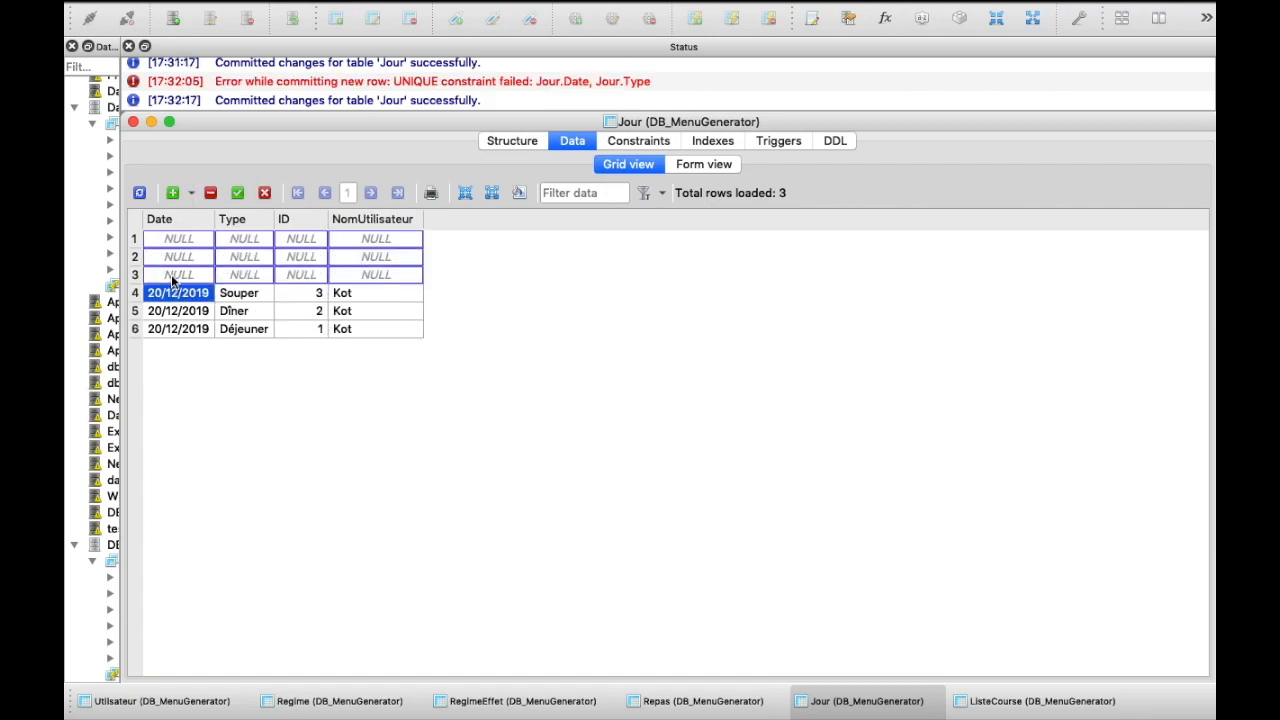
pyautogui.click(171, 275)
pyautogui.write('20/12/2019')
pyautogui.press('Up')
pyautogui.write('20/12/2019')
pyautogui.press('Up')
pyautogui.write('20/12/2019')
# - Copy the types Déjeuner and Dîner from the Kot rows into new rows 3 and 2
pyautogui.click(245, 276)
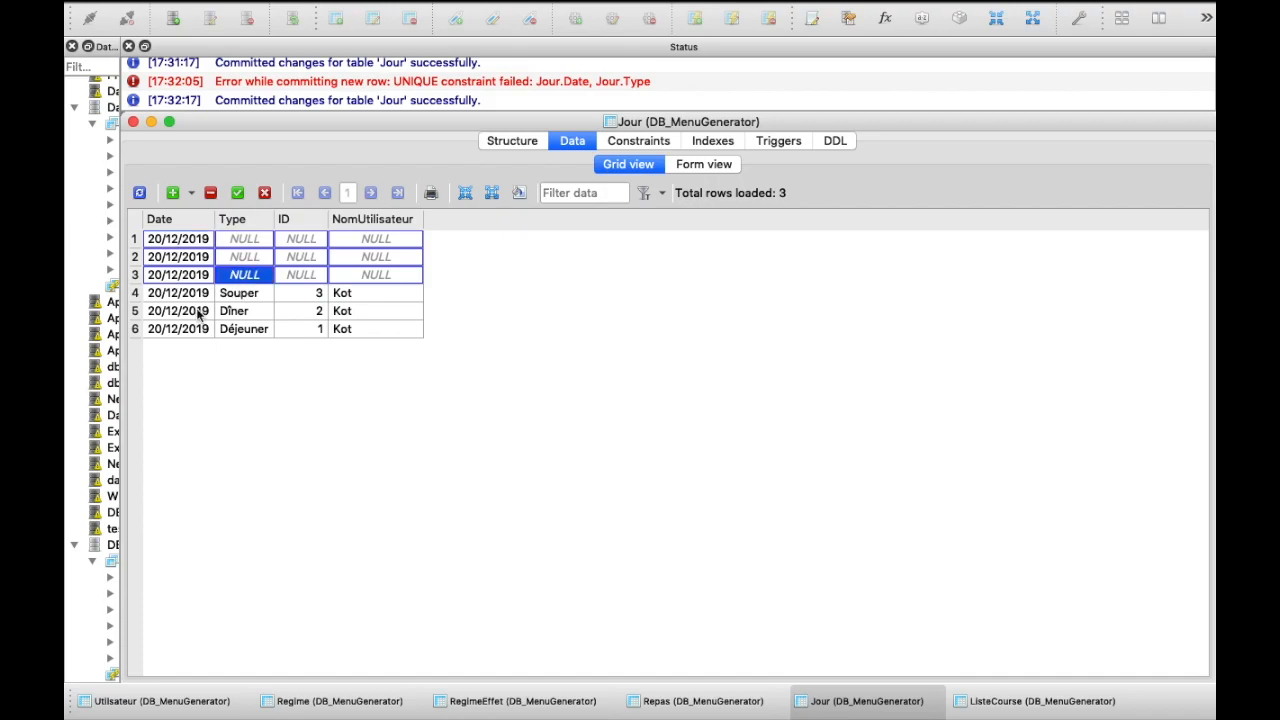
pyautogui.click(262, 331)
pyautogui.press('super+c')
pyautogui.click(250, 278)
pyautogui.press('super+v')
pyautogui.click(248, 308)
pyautogui.press('super+c')
pyautogui.click(245, 257)
pyautogui.press('super+v')
# - Paste Dîner as the Type of row 4 and copy it into the Type of row 1
pyautogui.click(246, 293)
pyautogui.press('super+v')
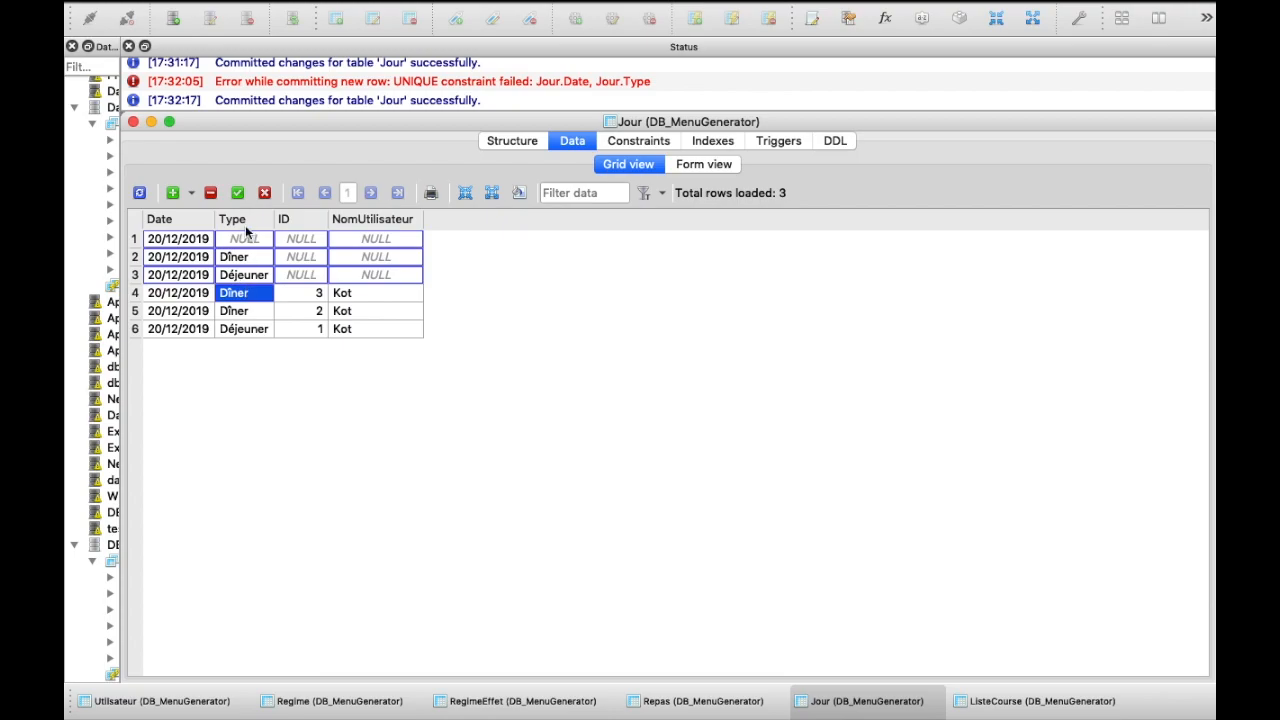
pyautogui.click(246, 239)
pyautogui.click(248, 294)
pyautogui.press('super+c')
pyautogui.click(245, 242)
pyautogui.press('super+v')
# - Set the IDs of the new rows to 1 for Déjeuner in row 3, 2 in row 2 and 3 in row 1
pyautogui.click(312, 279)
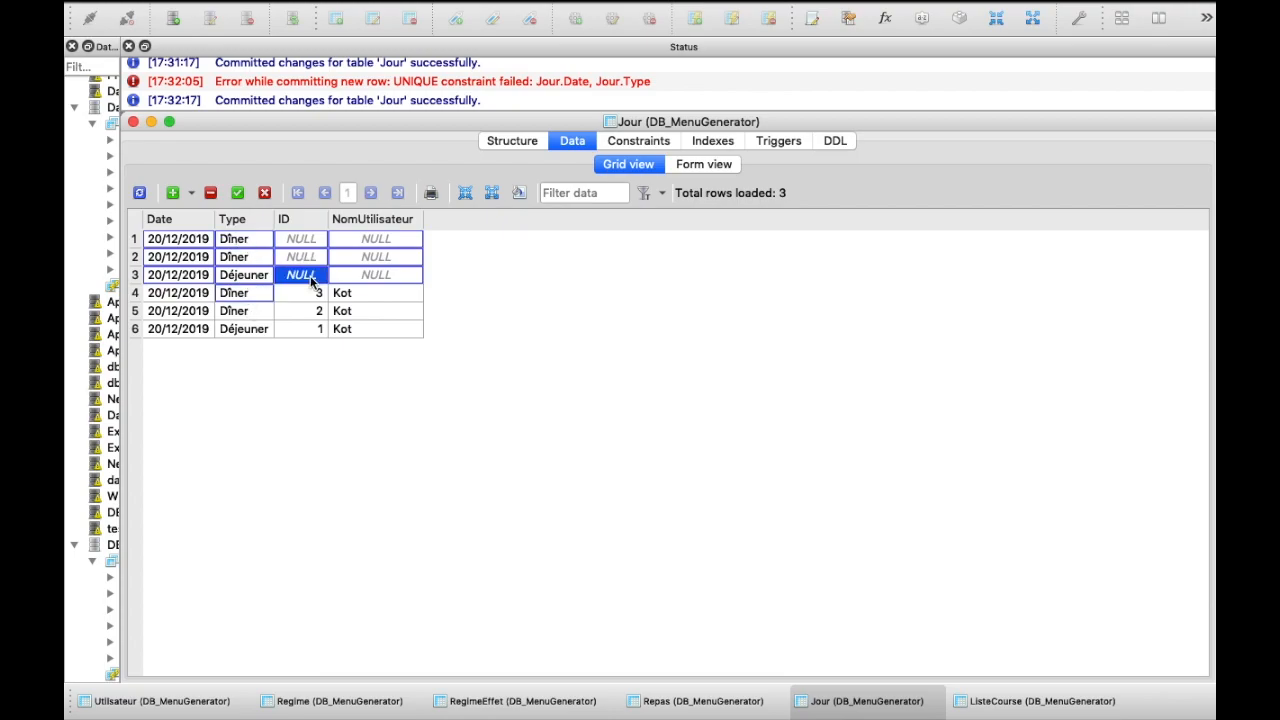
pyautogui.write('1')
pyautogui.click(309, 257)
pyautogui.write('2')
pyautogui.click(309, 240)
pyautogui.write('3')
# - Set NomUtilisateur to Famille in the three new rows and try to commit the data
pyautogui.click(367, 280)
pyautogui.doubleClick(367, 280)
pyautogui.press('Return')
pyautogui.doubleClick(363, 260)
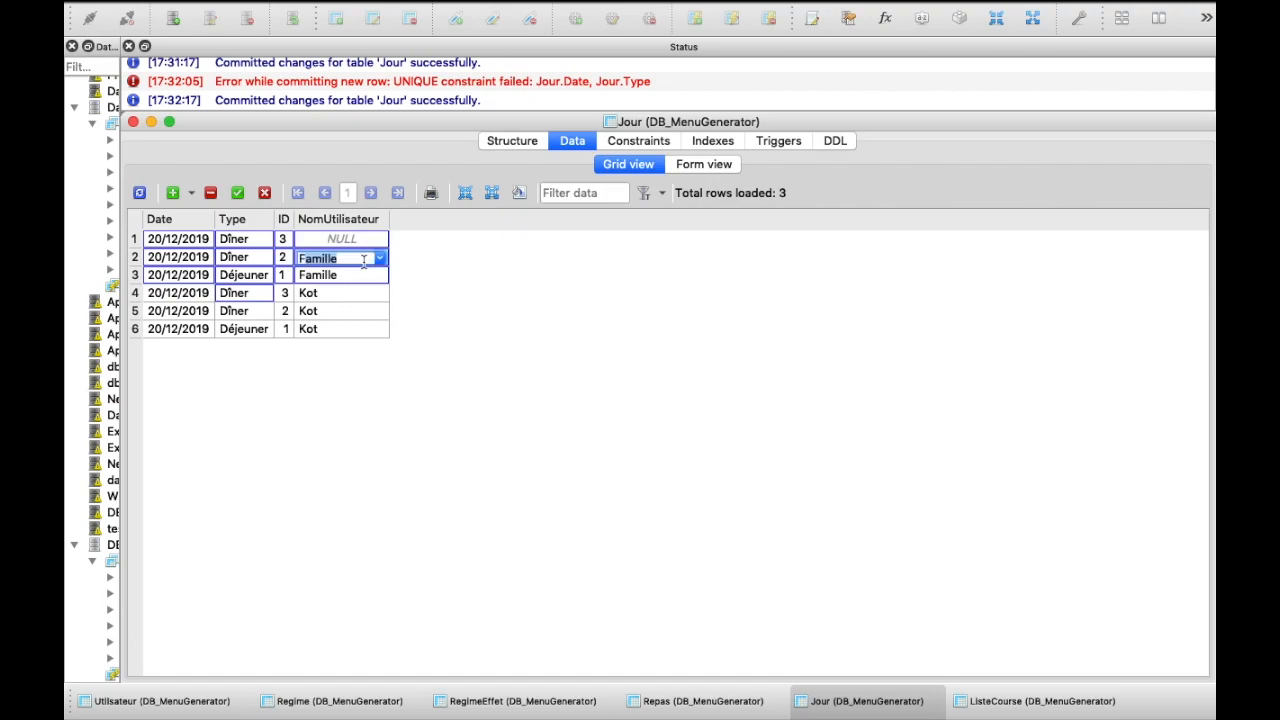
pyautogui.doubleClick(361, 240)
pyautogui.press('Return')
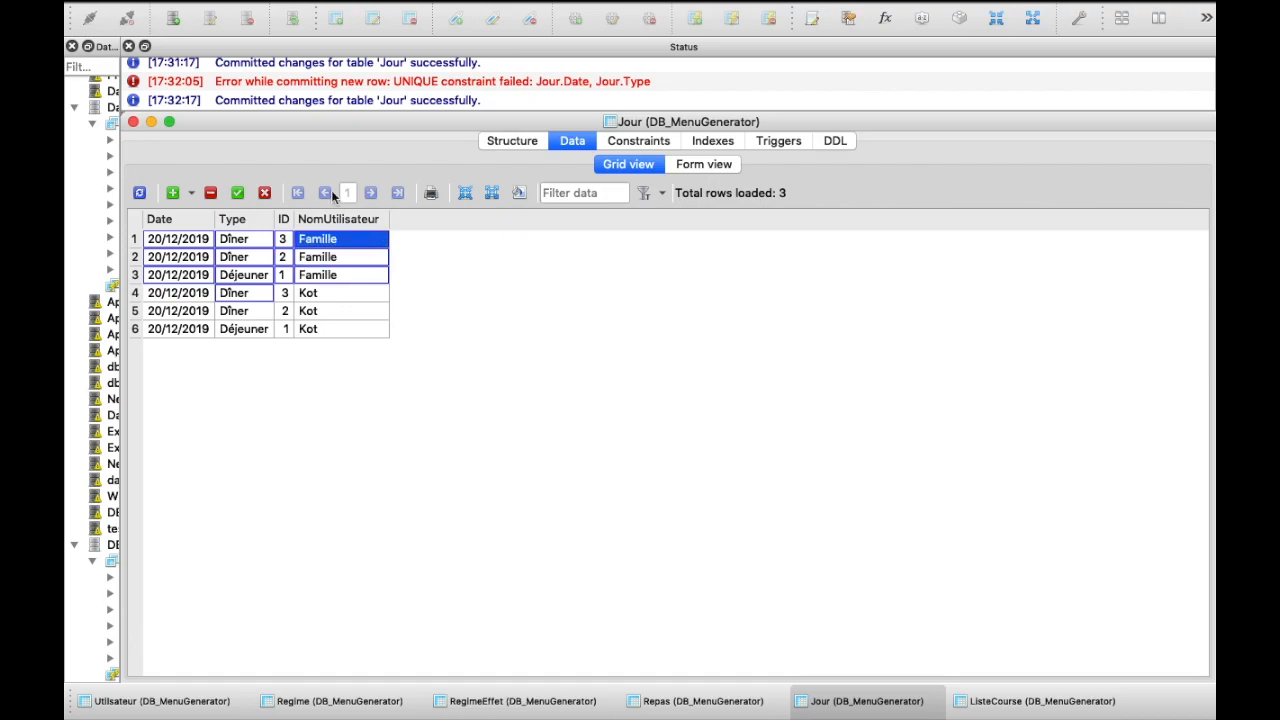
pyautogui.click(238, 193)
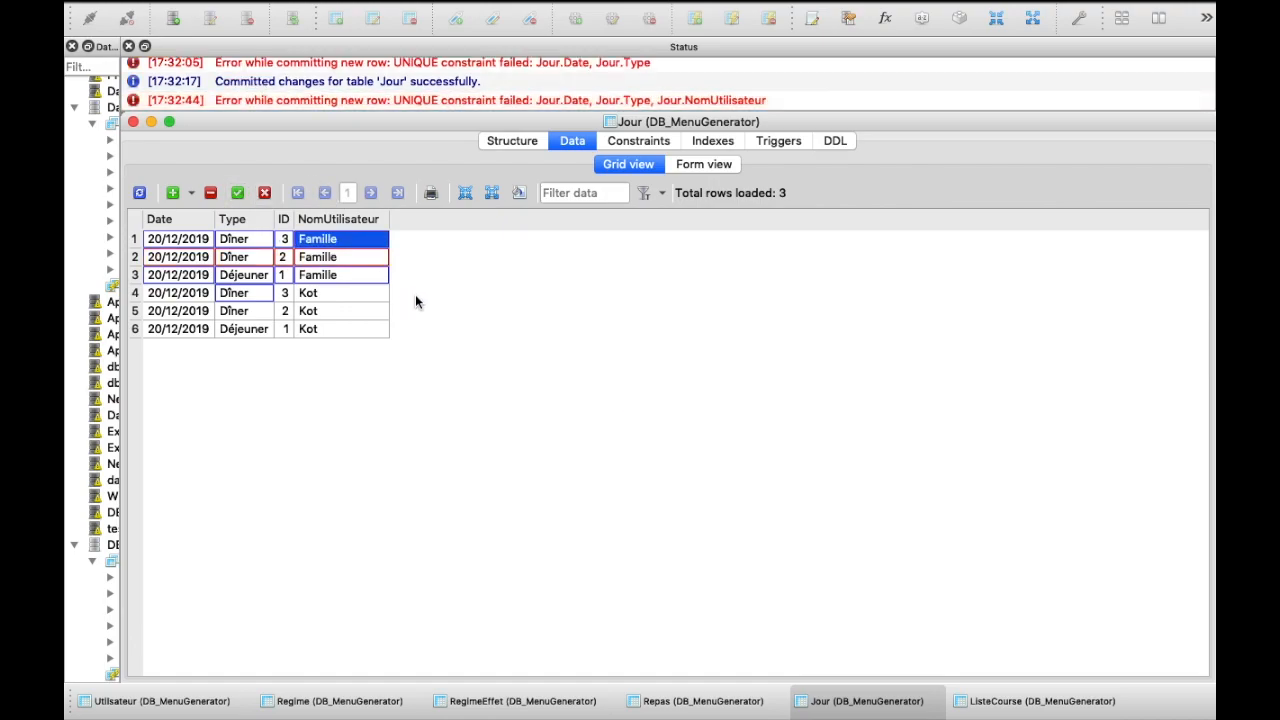
# - Set the Type of row 1 and of row 4 to Souper, and commit the Jour data
pyautogui.doubleClick(258, 240)
pyautogui.write('Sou')
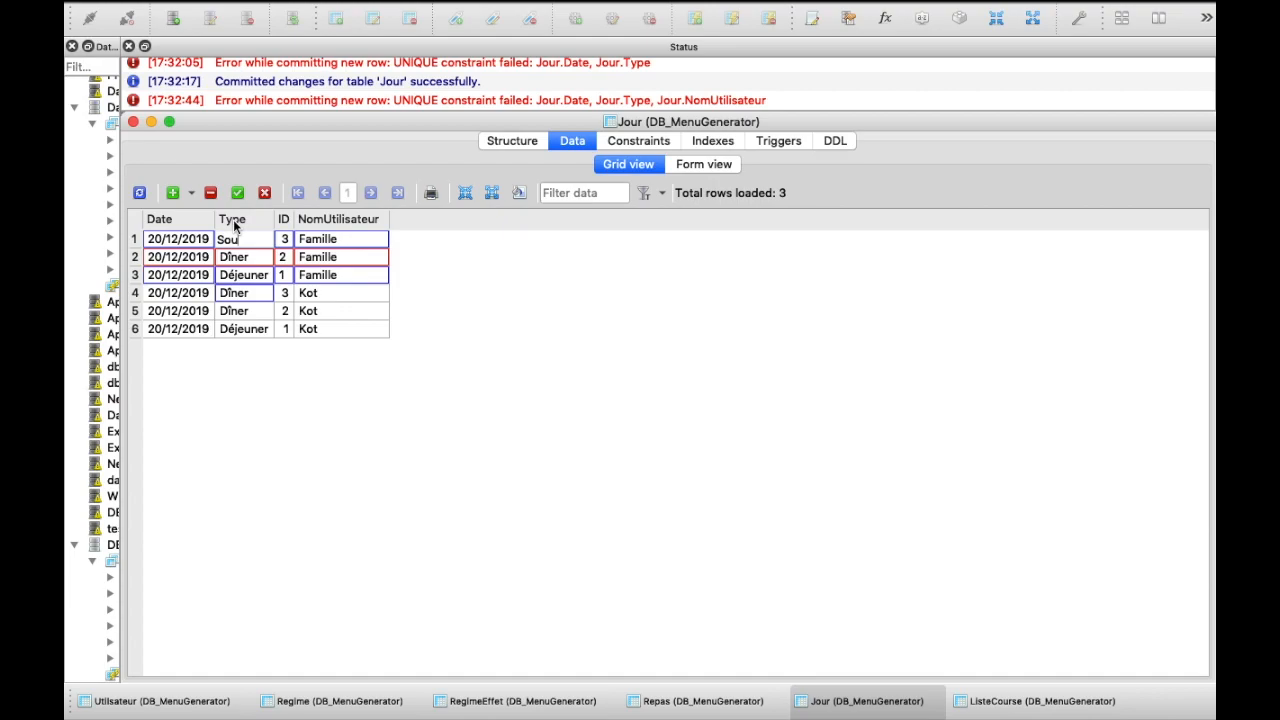
pyautogui.write('per')
pyautogui.doubleClick(246, 293)
pyautogui.write('Souoer')
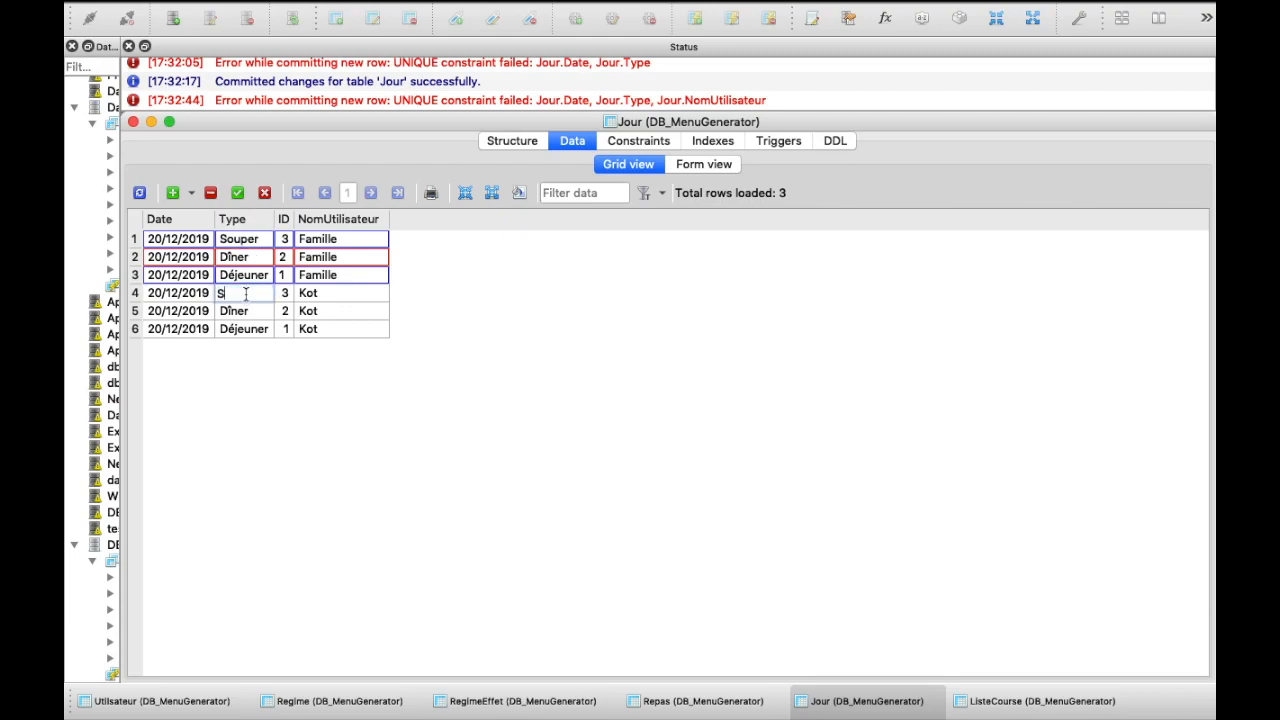
pyautogui.click(238, 192)
pyautogui.press('BackSpace')
pyautogui.press('BackSpace')
pyautogui.press('BackSpace')
pyautogui.write('per')
pyautogui.click(237, 192)
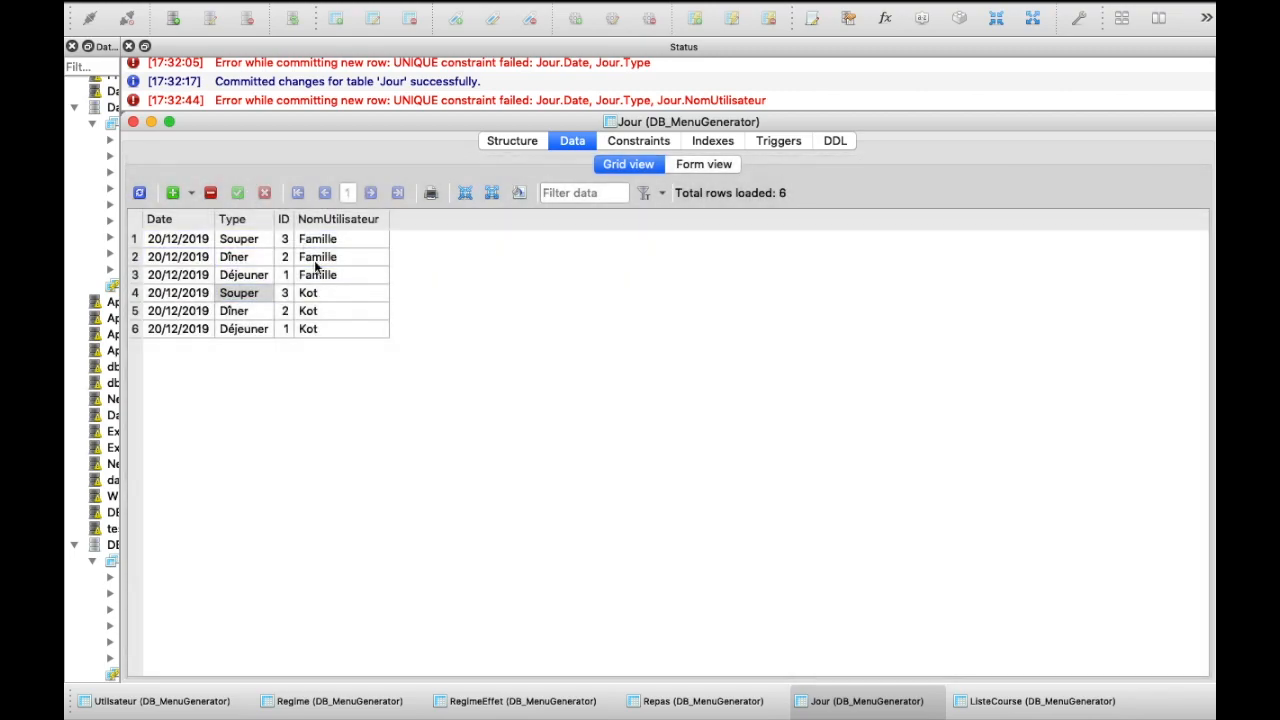
# - Look back through the fields of the Kot Dîner row, from its user to its date
pyautogui.click(320, 318)
pyautogui.press('Left')
pyautogui.press('Left')
pyautogui.press('Left')
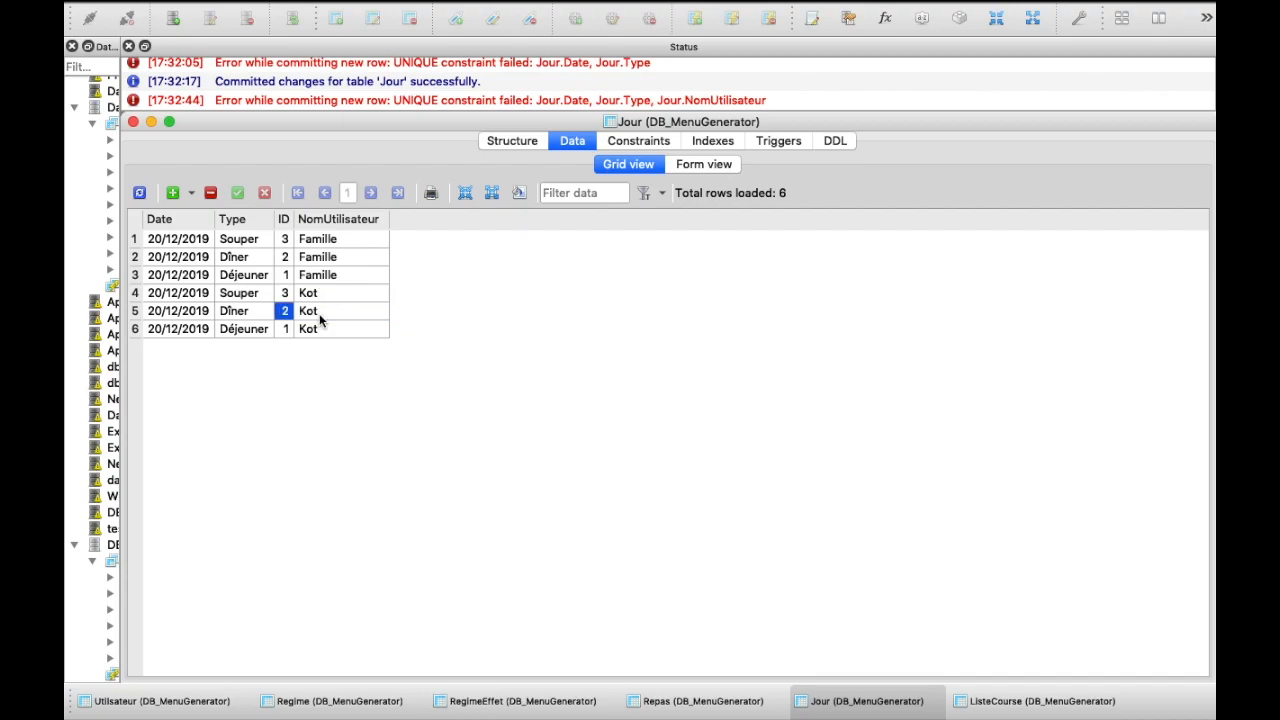
# - Compare the meal IDs of the Kot rows in Jour with the meals listed in the Repas table
pyautogui.press('Right')
pyautogui.press('Right')
pyautogui.press('Down')
pyautogui.press('Up')
pyautogui.press('Up')
pyautogui.click(714, 706)
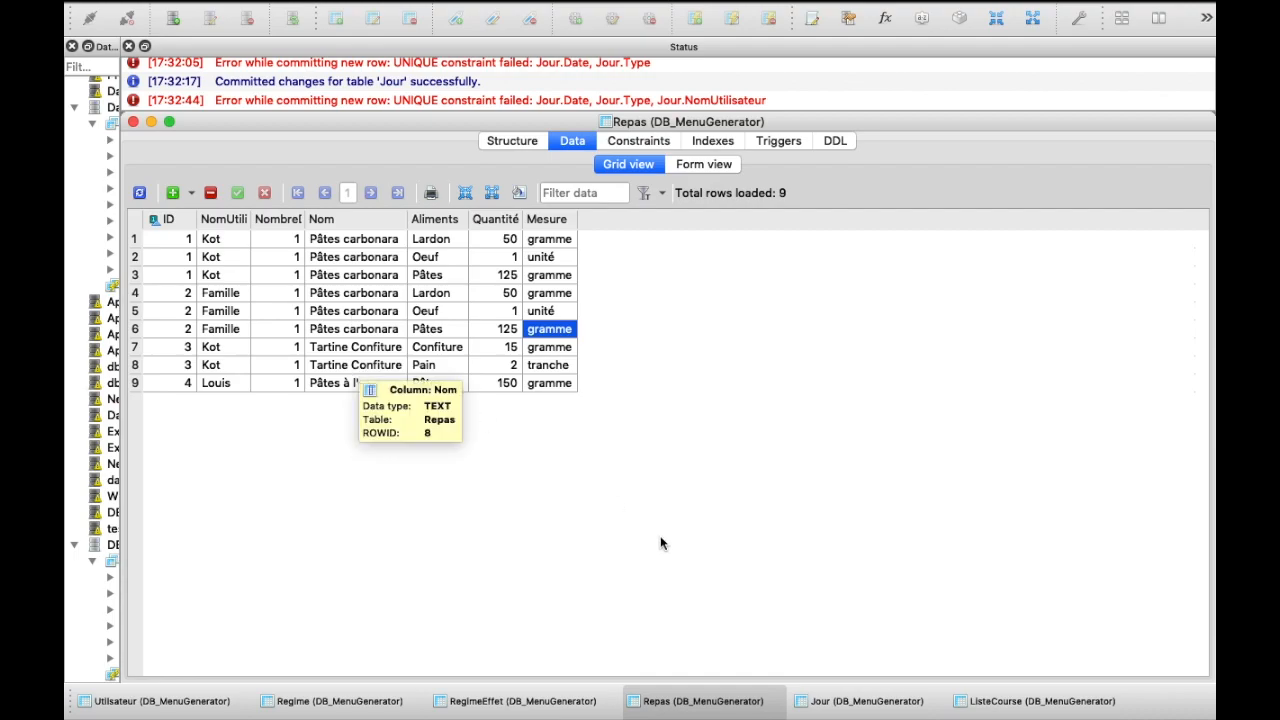
pyautogui.click(832, 701)
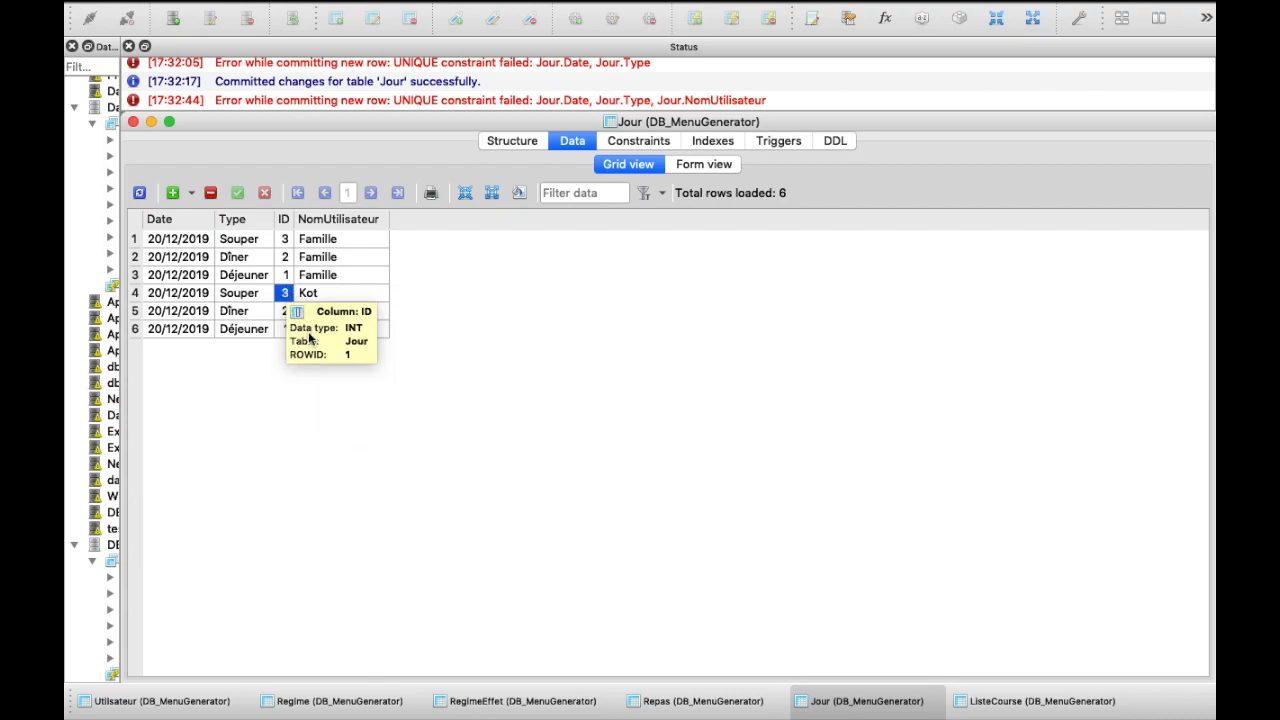
pyautogui.click(682, 706)
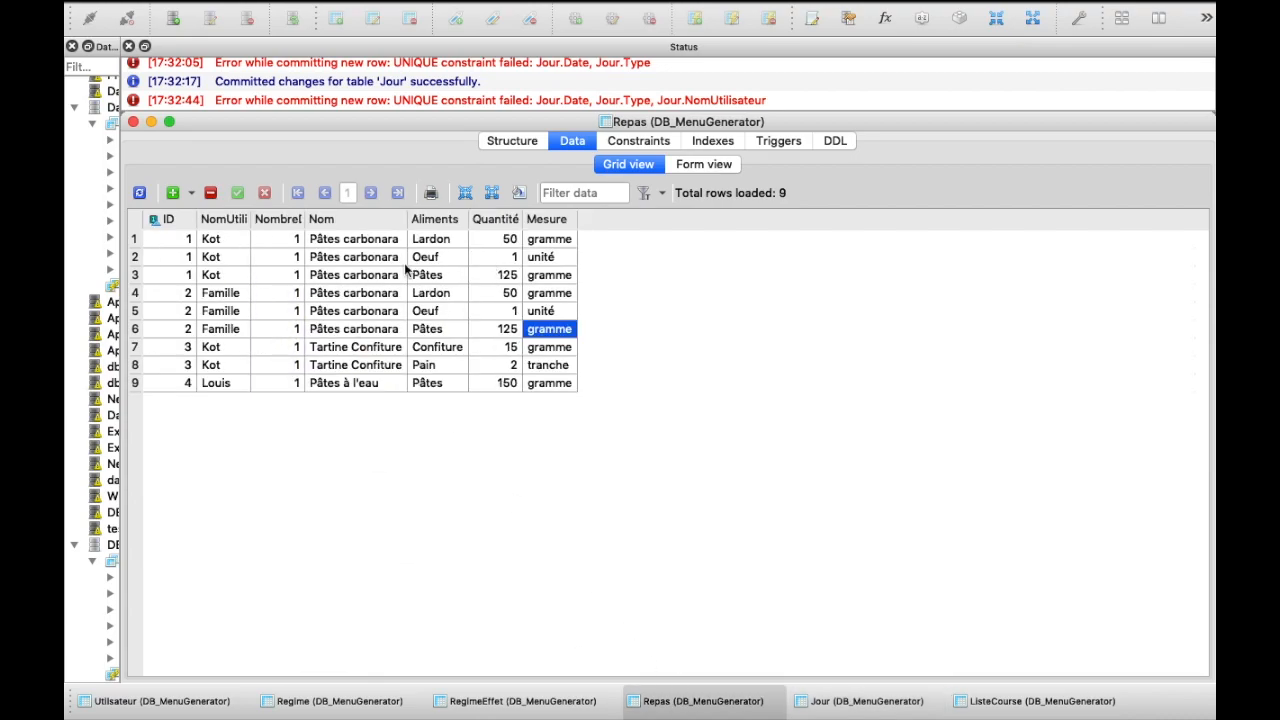
# - Examine the ID and NomUtilisateur of the Famille and Kot Pâtes carbonara rows in Repas
pyautogui.click(186, 298)
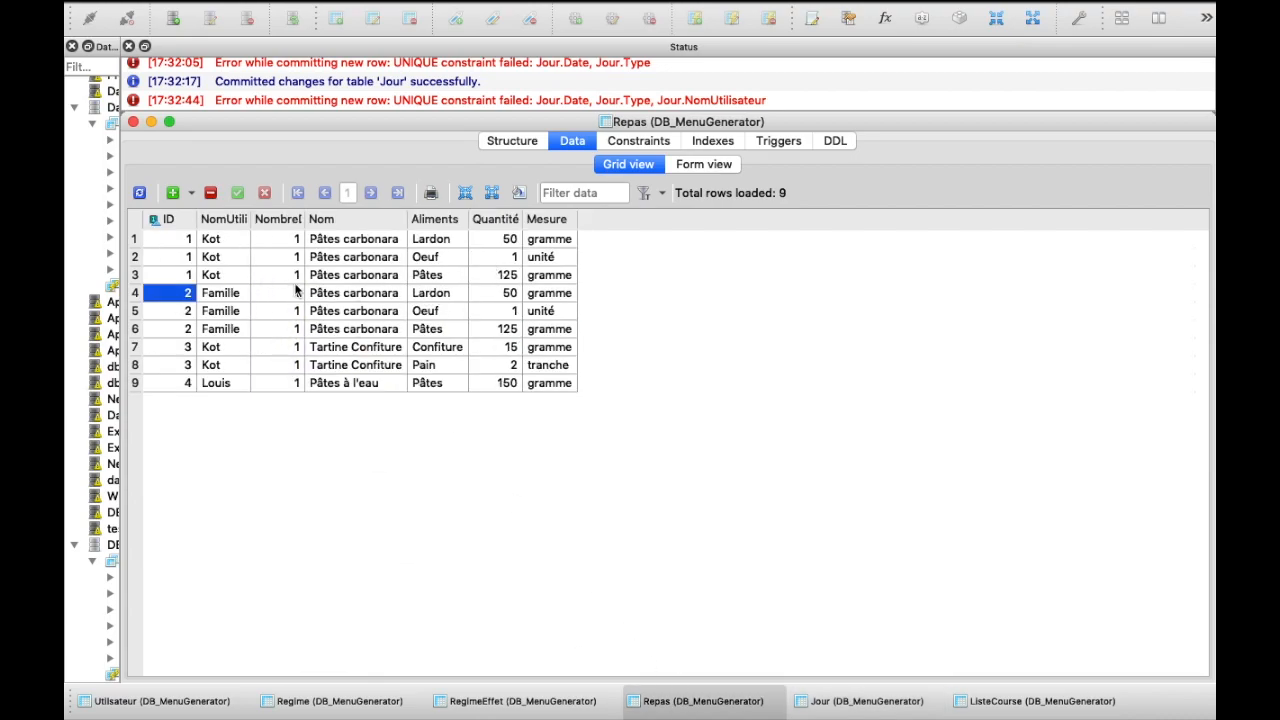
pyautogui.click(229, 298)
pyautogui.click(225, 313)
pyautogui.click(226, 331)
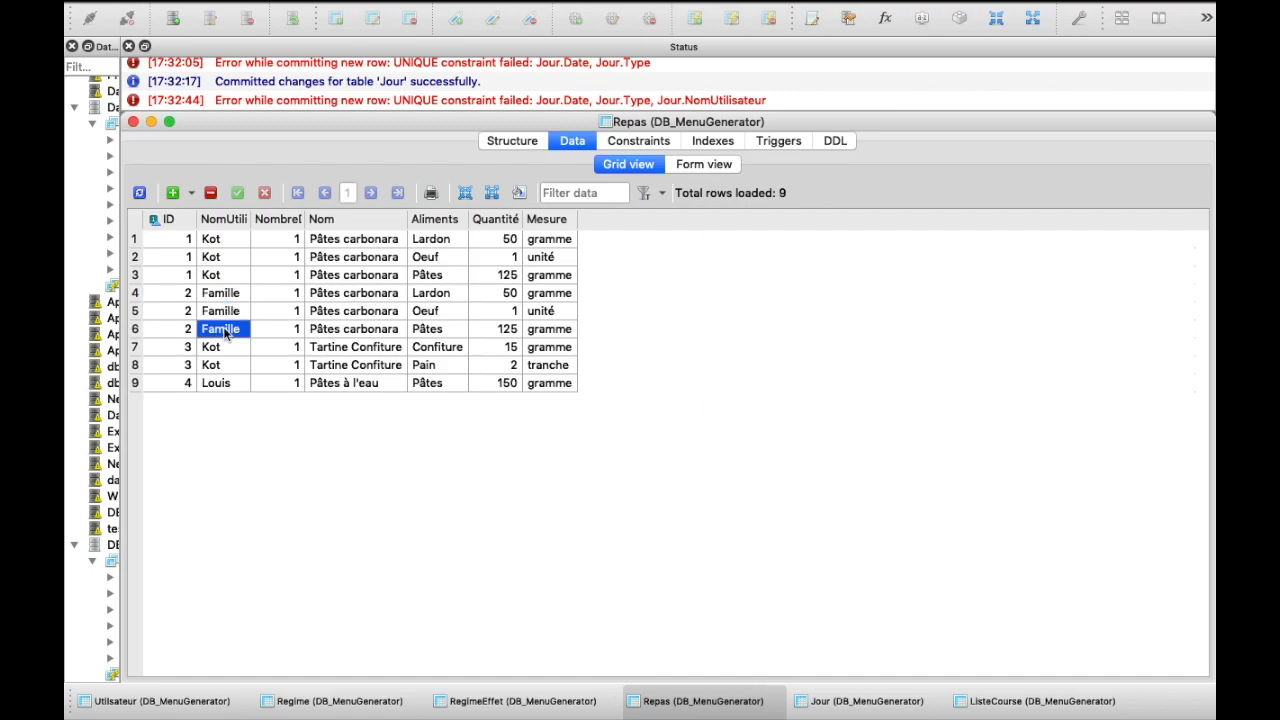
pyautogui.click(214, 258)
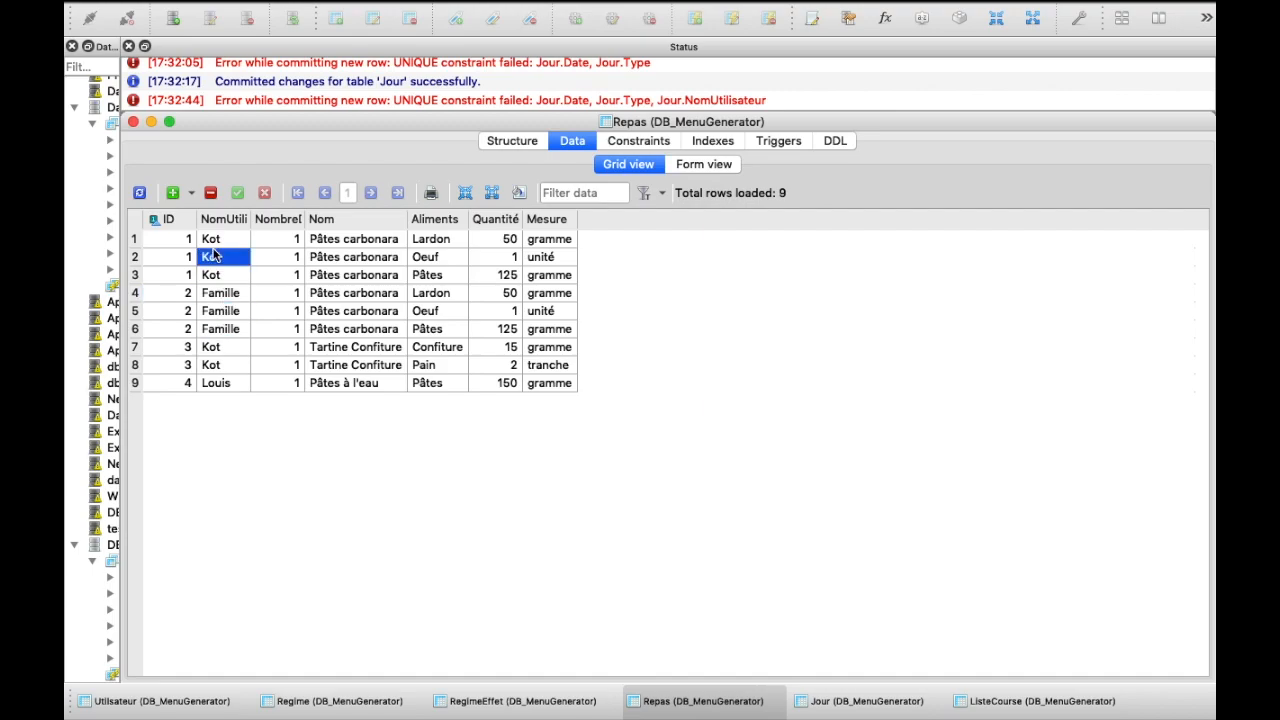
pyautogui.click(229, 314)
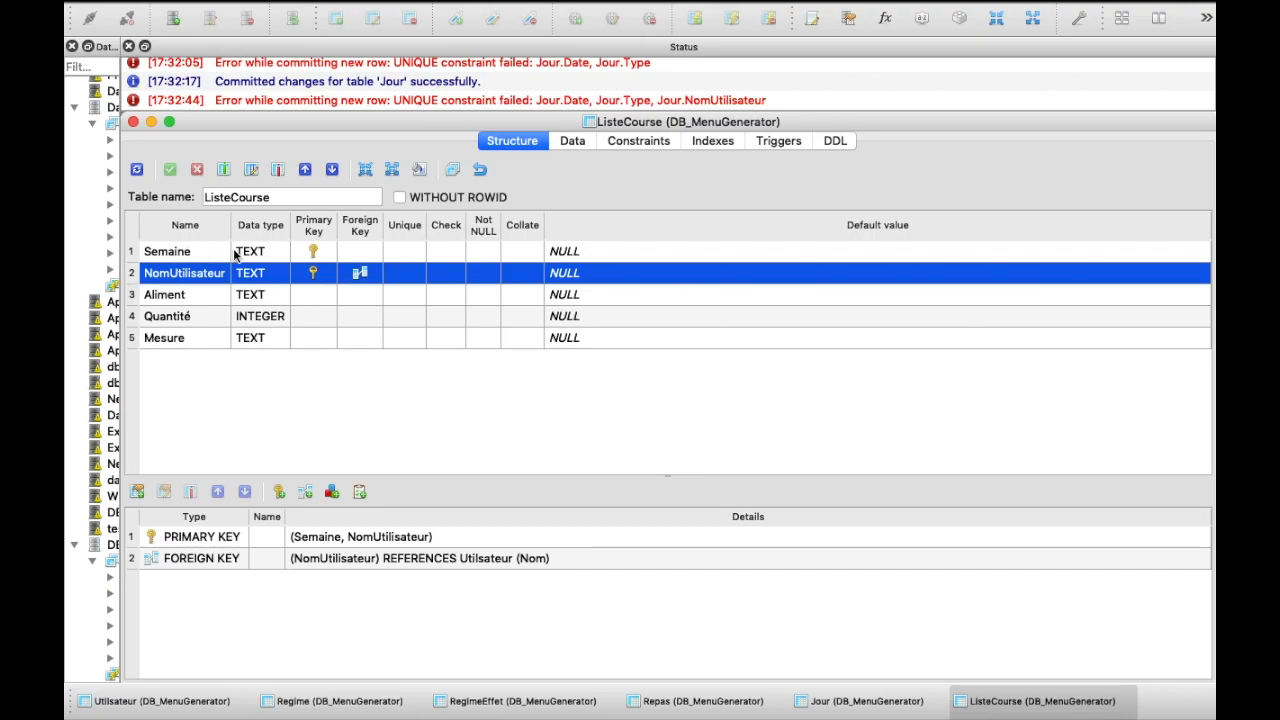
# - Review the Semaine and NomUtilisateur key columns of ListeCourse, and copy the Semaine value from its data row
pyautogui.click(190, 255)
pyautogui.click(190, 276)
pyautogui.click(573, 143)
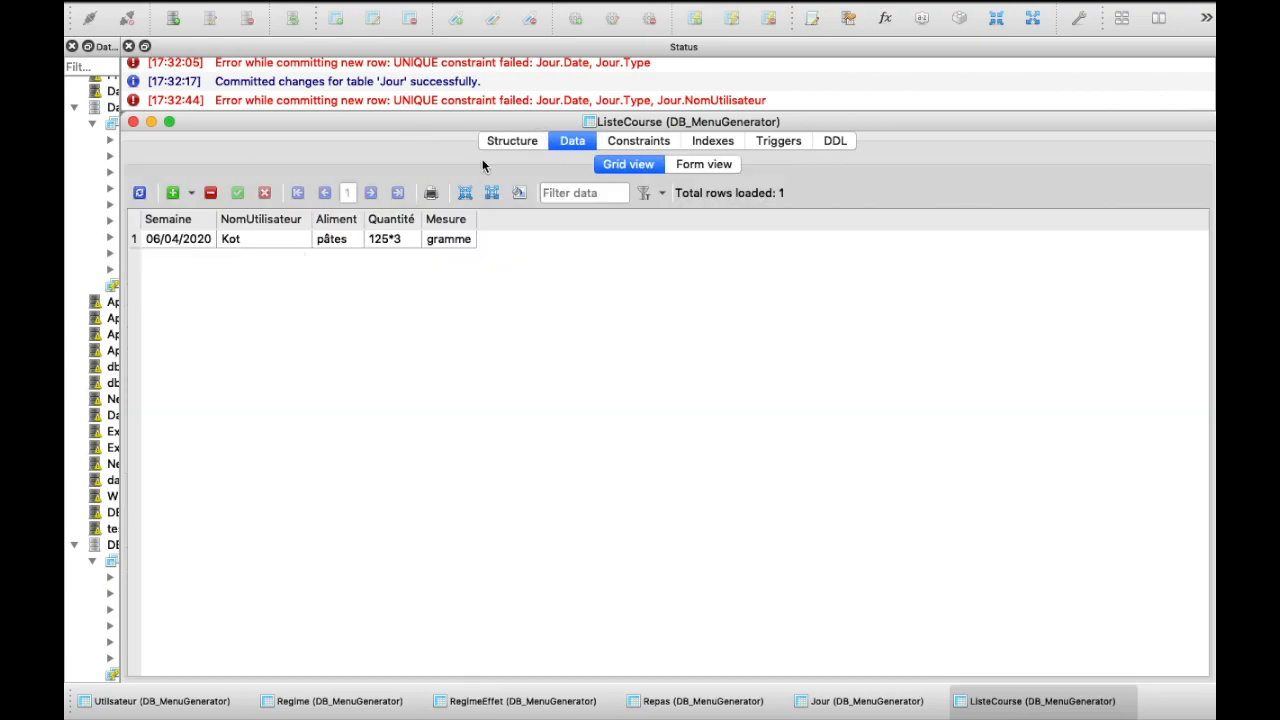
pyautogui.doubleClick(177, 246)
pyautogui.press('super+c')
# - Inspect the users available for NomUtilisateur in the existing ListeCourse row, leaving Kot selected
pyautogui.doubleClick(259, 241)
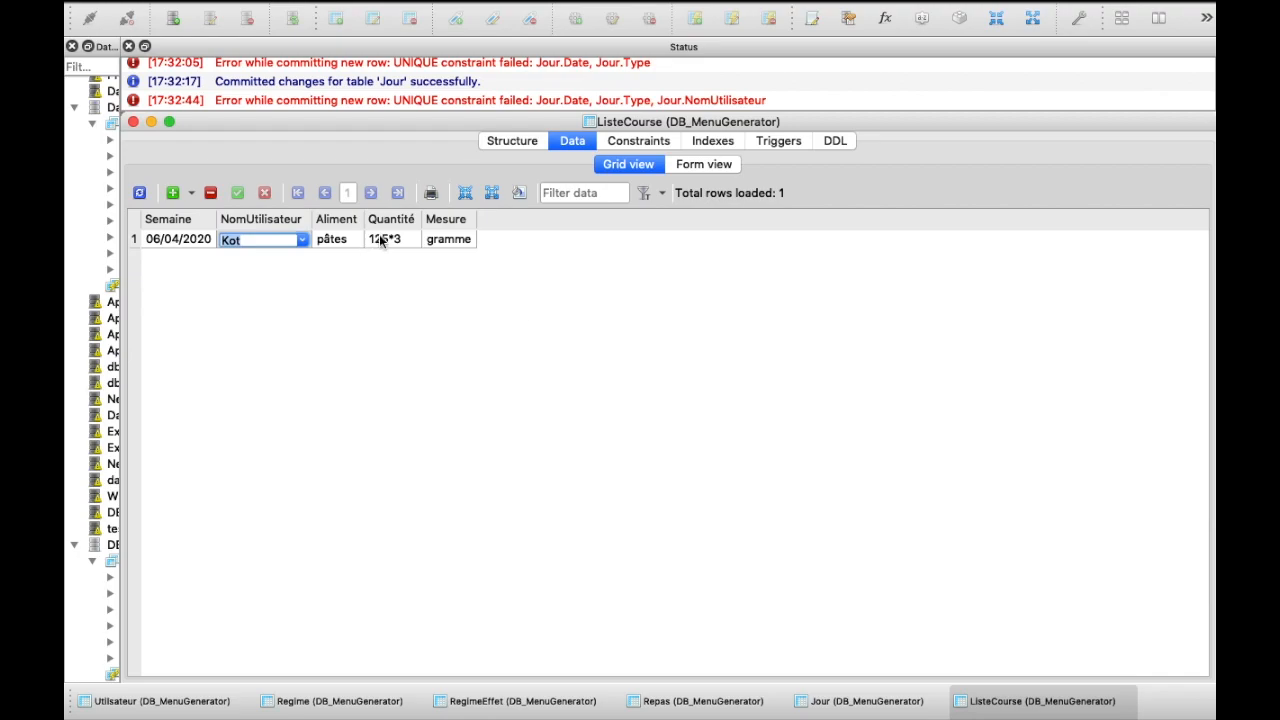
pyautogui.click(302, 240)
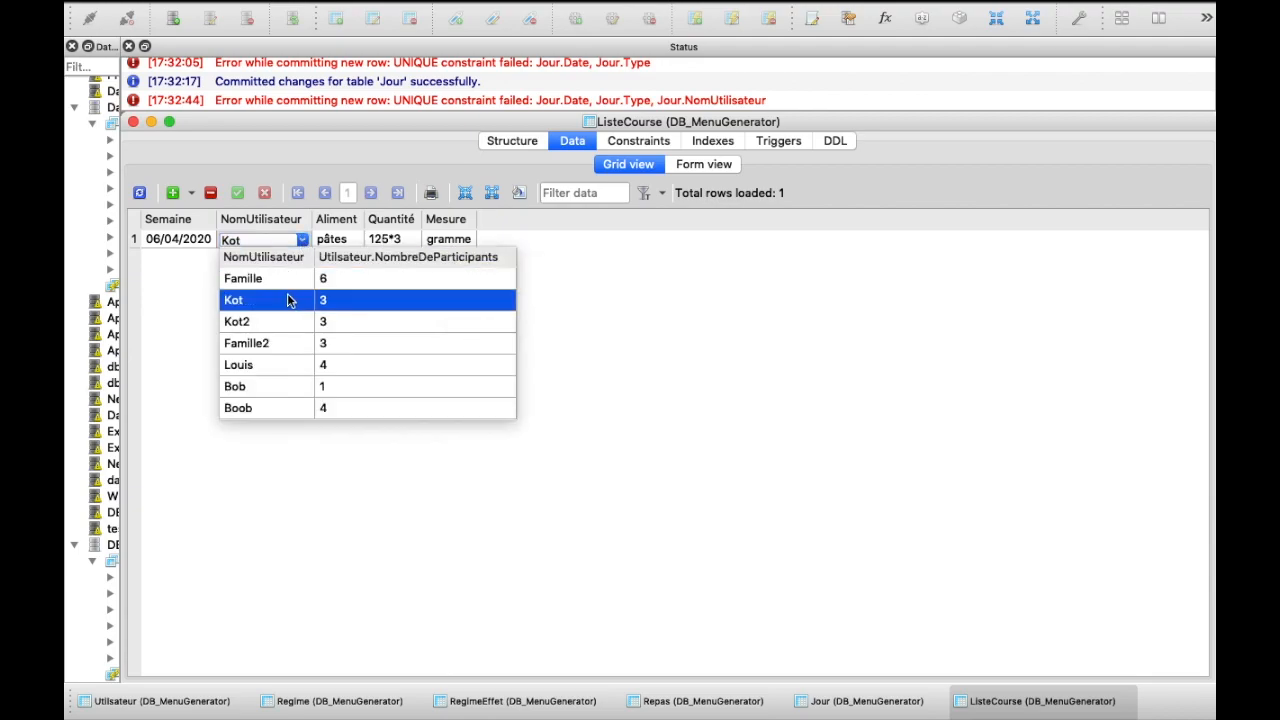
pyautogui.click(614, 295)
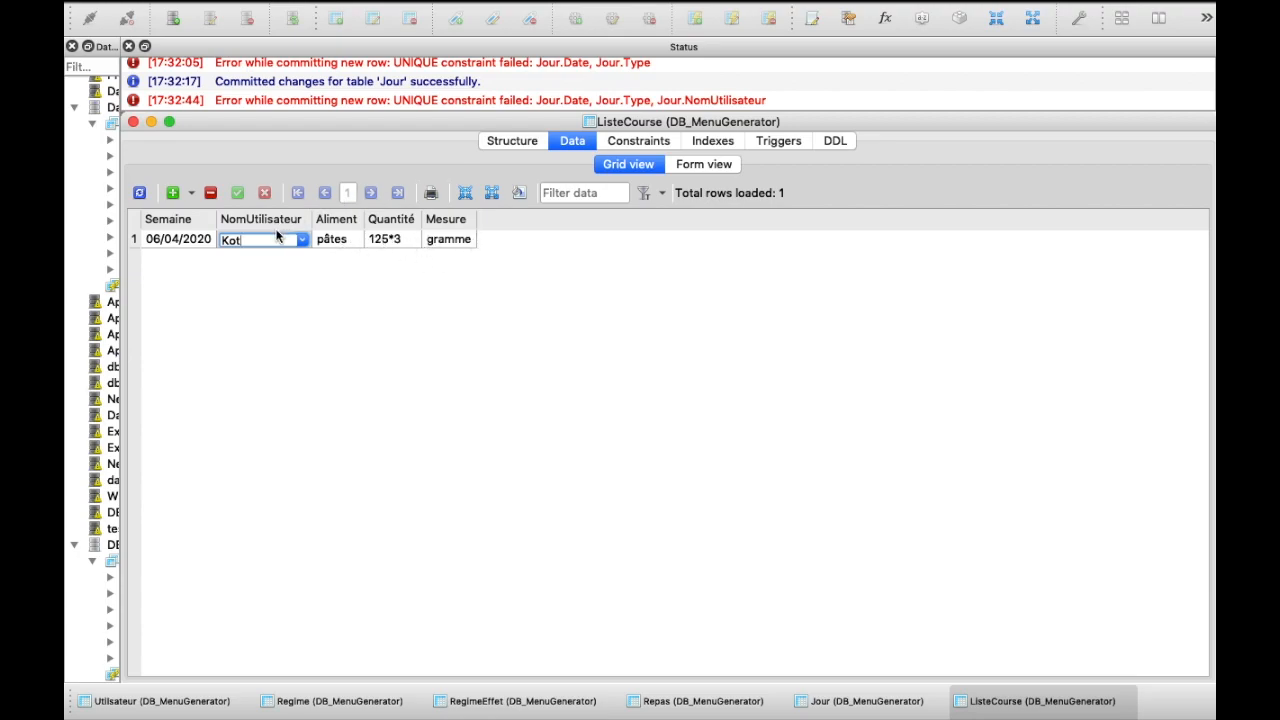
pyautogui.moveTo(278, 236)
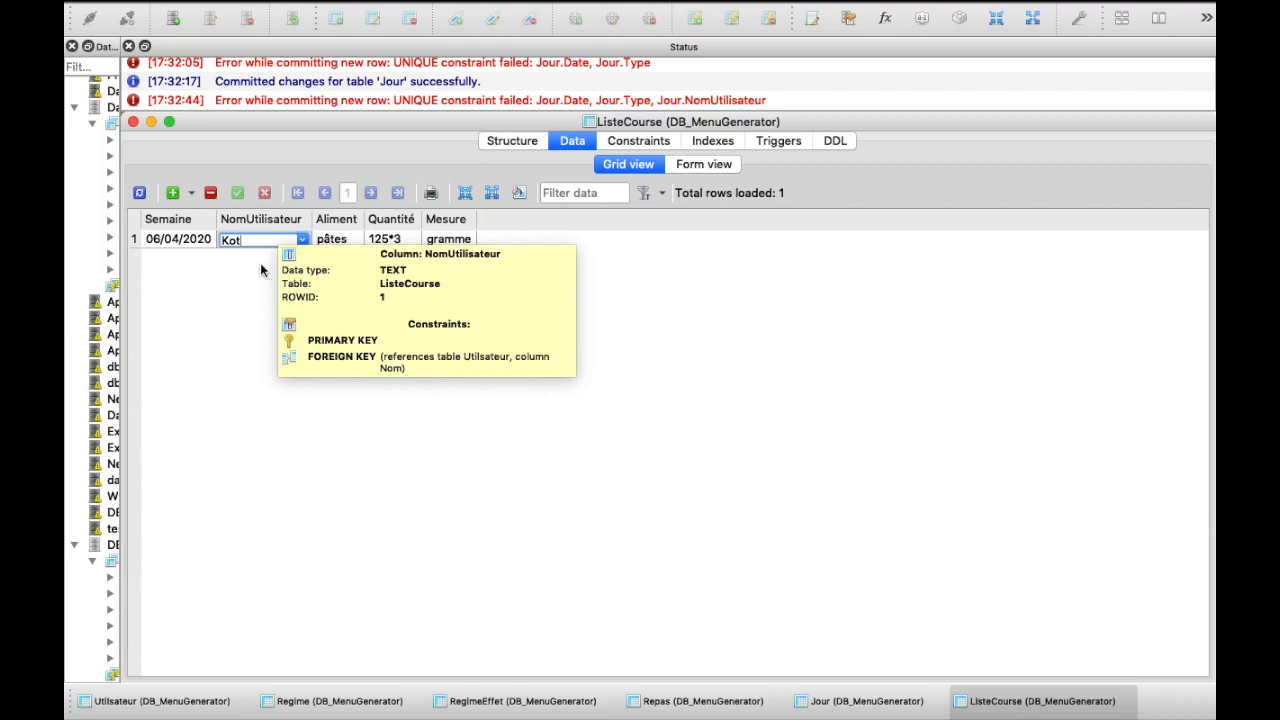
pyautogui.click(381, 241)
# - Add four empty rows to the ListeCourse data
pyautogui.click(174, 194)
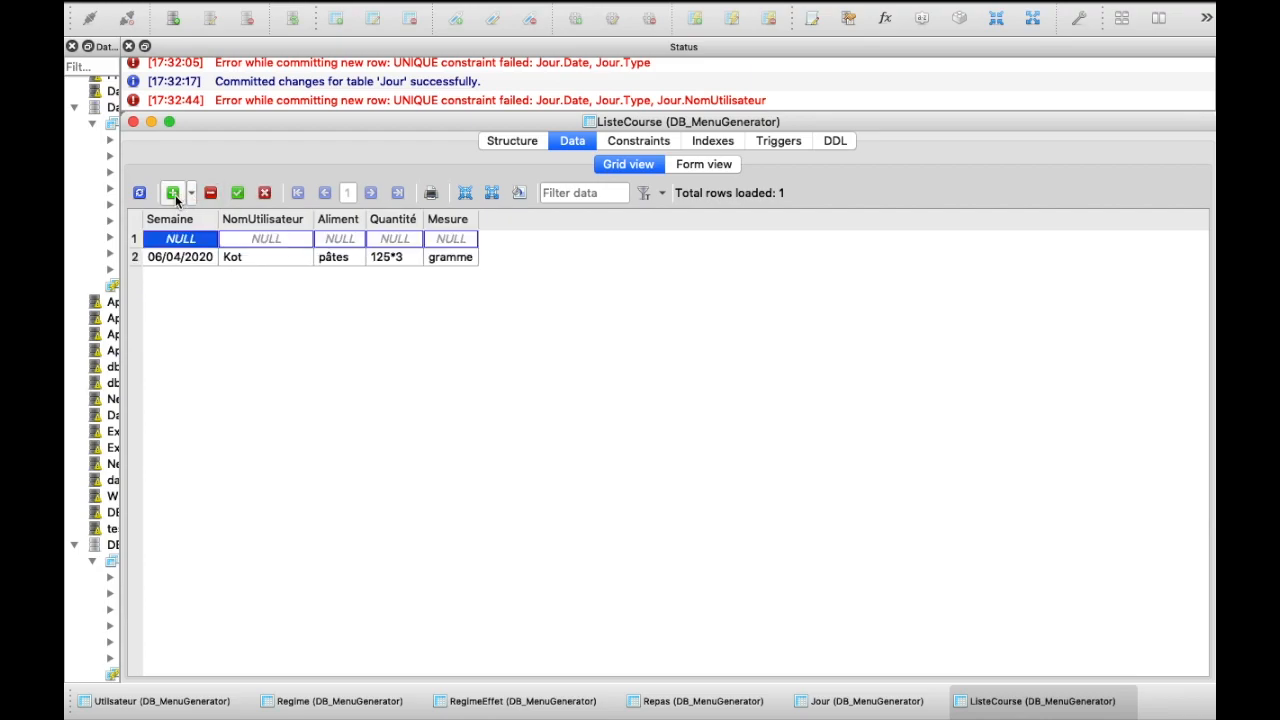
pyautogui.click(174, 194)
pyautogui.click(174, 194)
pyautogui.click(174, 194)
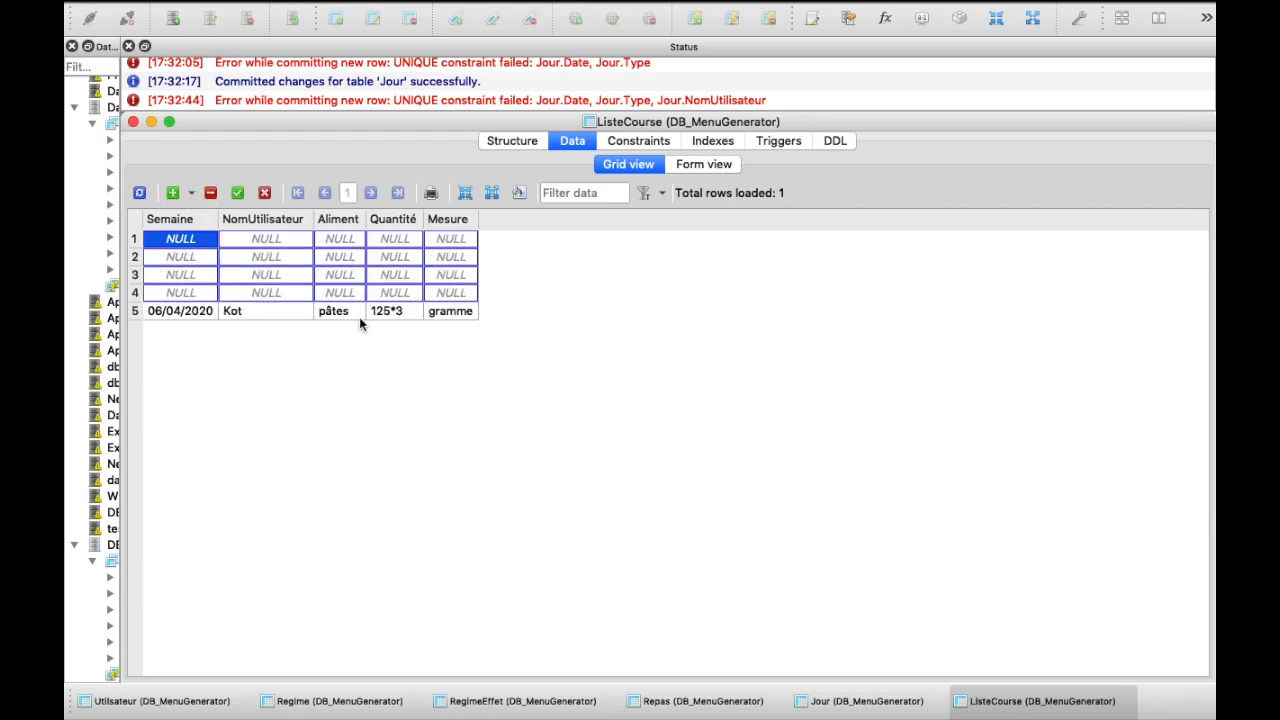
# - Set the Semaine of the four empty rows above the existing pâtes row to 06/04/2020
pyautogui.click(175, 292)
pyautogui.click(166, 311)
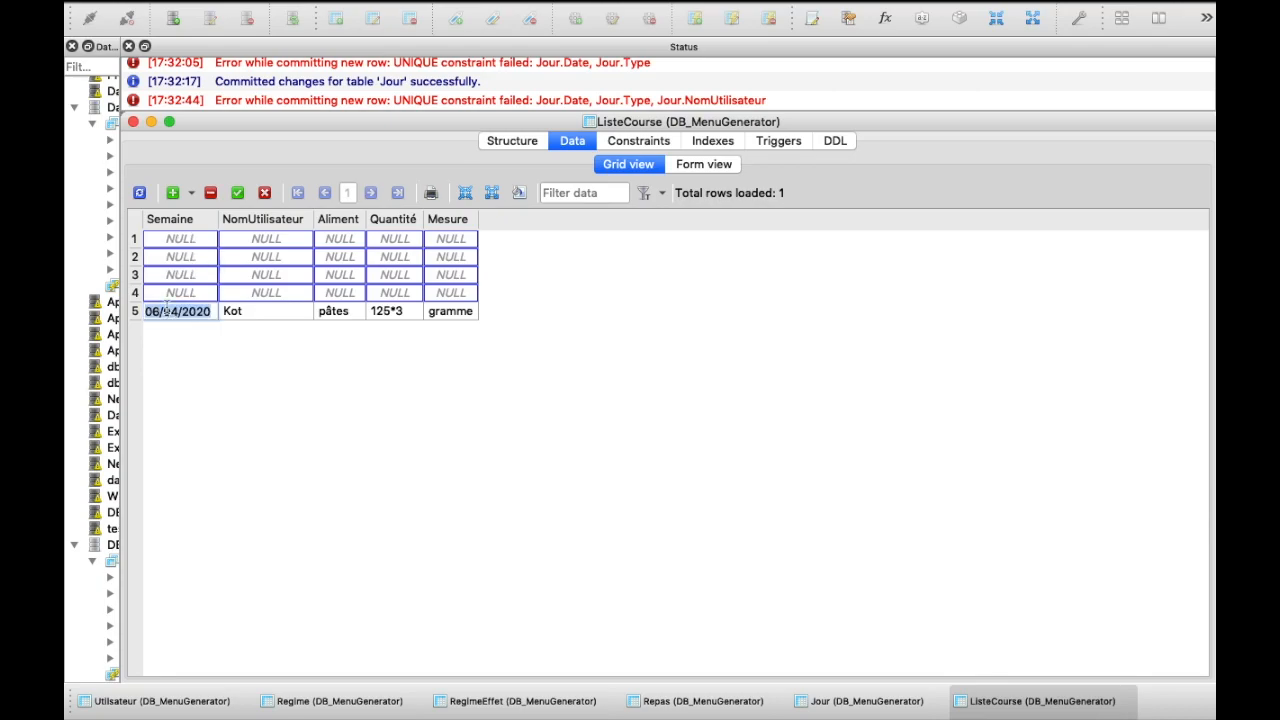
pyautogui.click(172, 292)
pyautogui.press('super+v')
pyautogui.press('Up')
pyautogui.press('super+v')
pyautogui.press('Up')
pyautogui.press('super+v')
pyautogui.press('Up')
pyautogui.press('super+v')
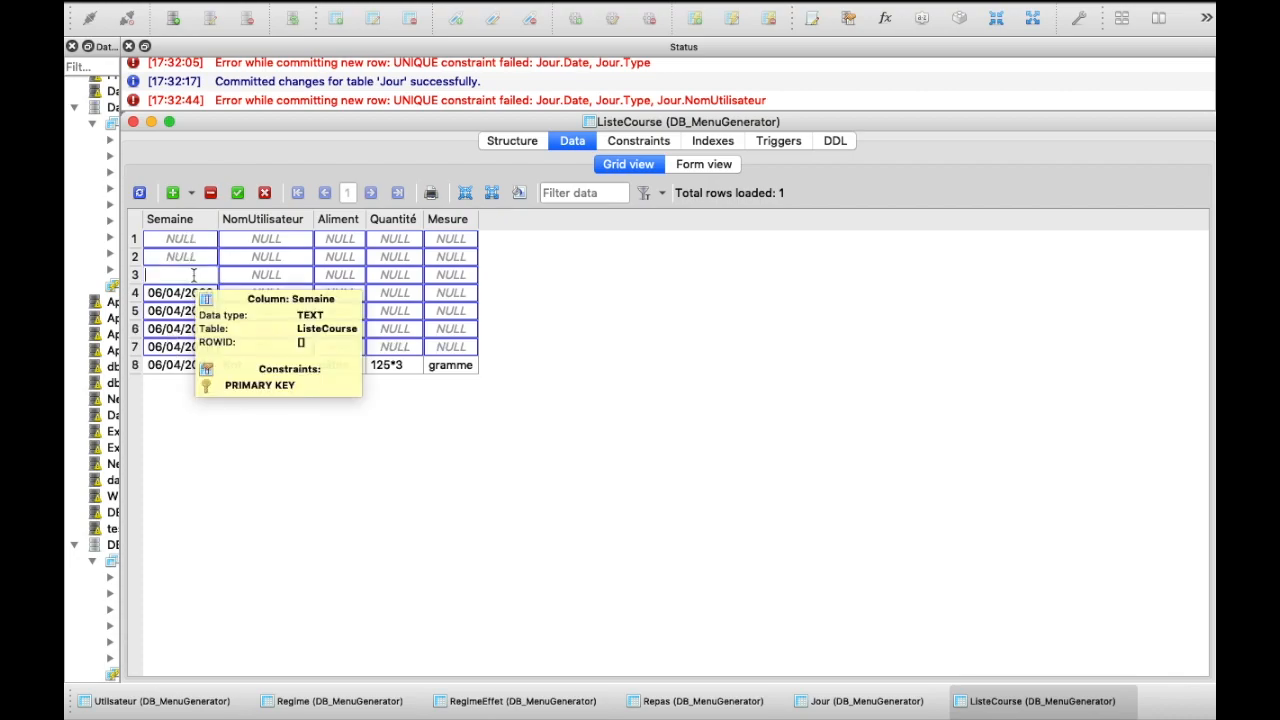
# - Fill row 3 of ListeCourse with Semaine 13/04/2020, NomUtilisateur Kot and Aliment pâtes
pyautogui.write('13/04/2020')
pyautogui.click(268, 279)
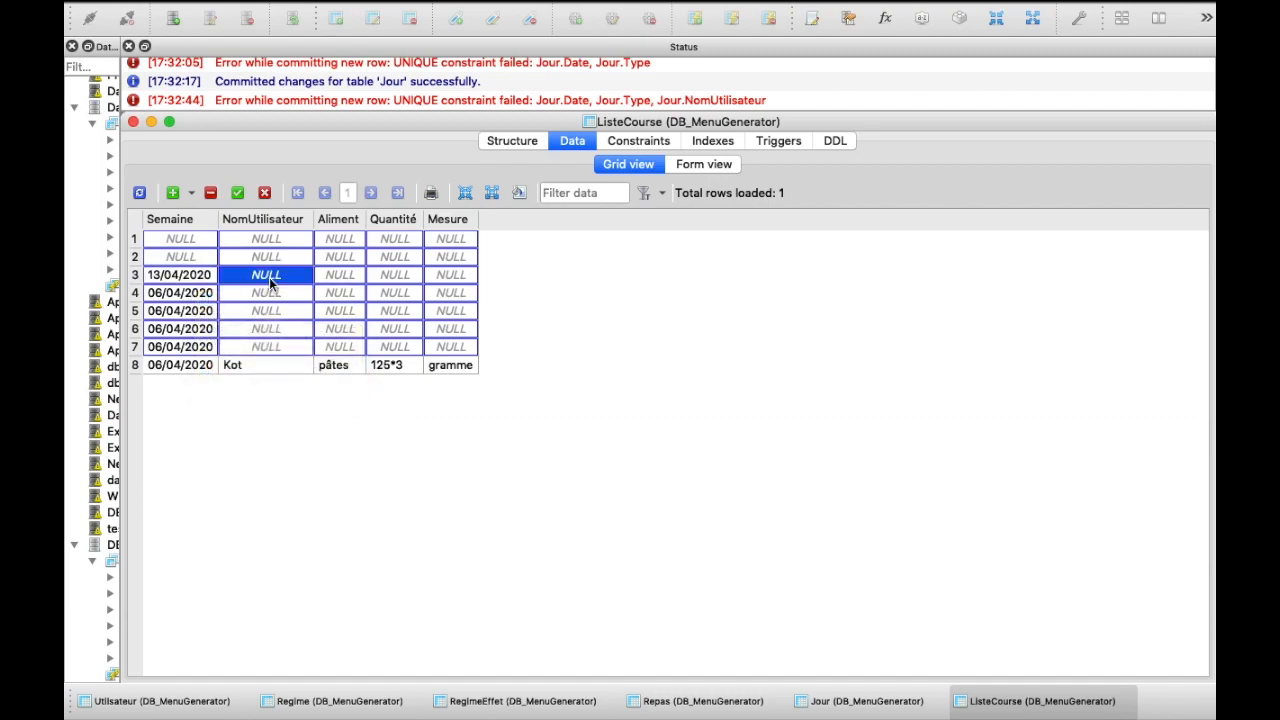
pyautogui.doubleClick(269, 278)
pyautogui.click(302, 275)
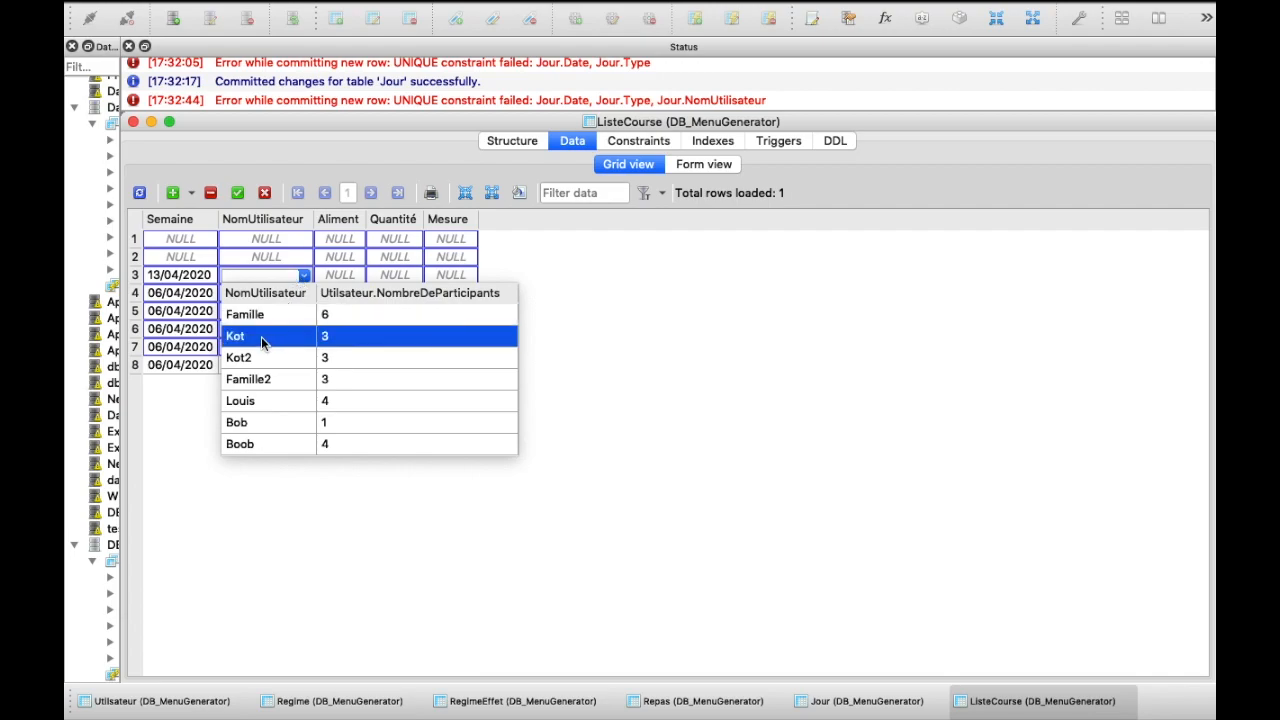
pyautogui.click(261, 336)
pyautogui.doubleClick(333, 277)
pyautogui.write('p')
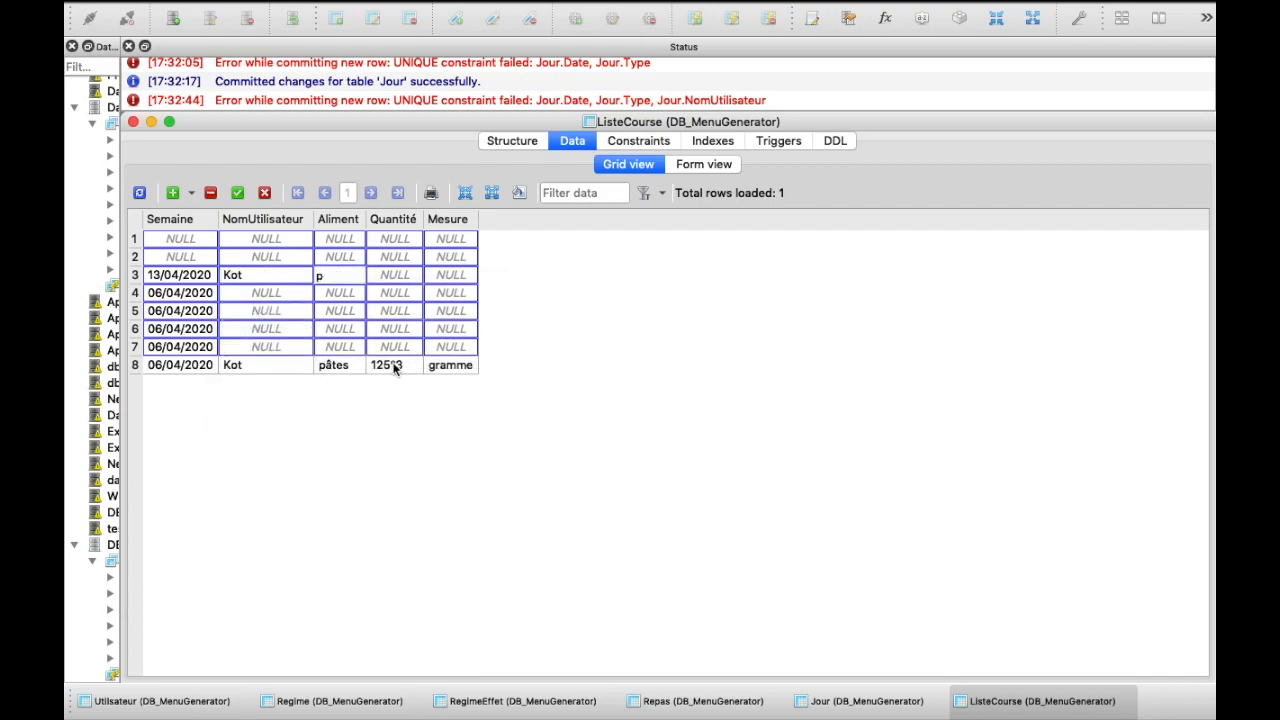
pyautogui.write('âtes')
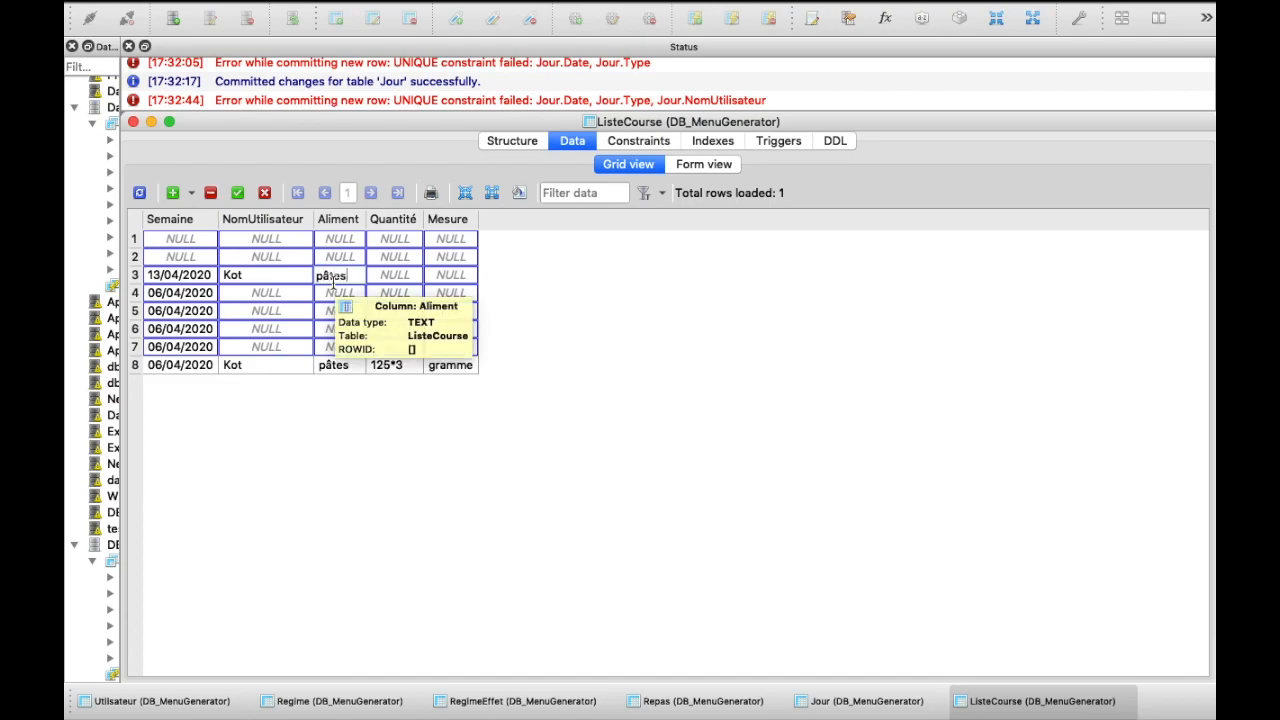
pyautogui.press('Return')
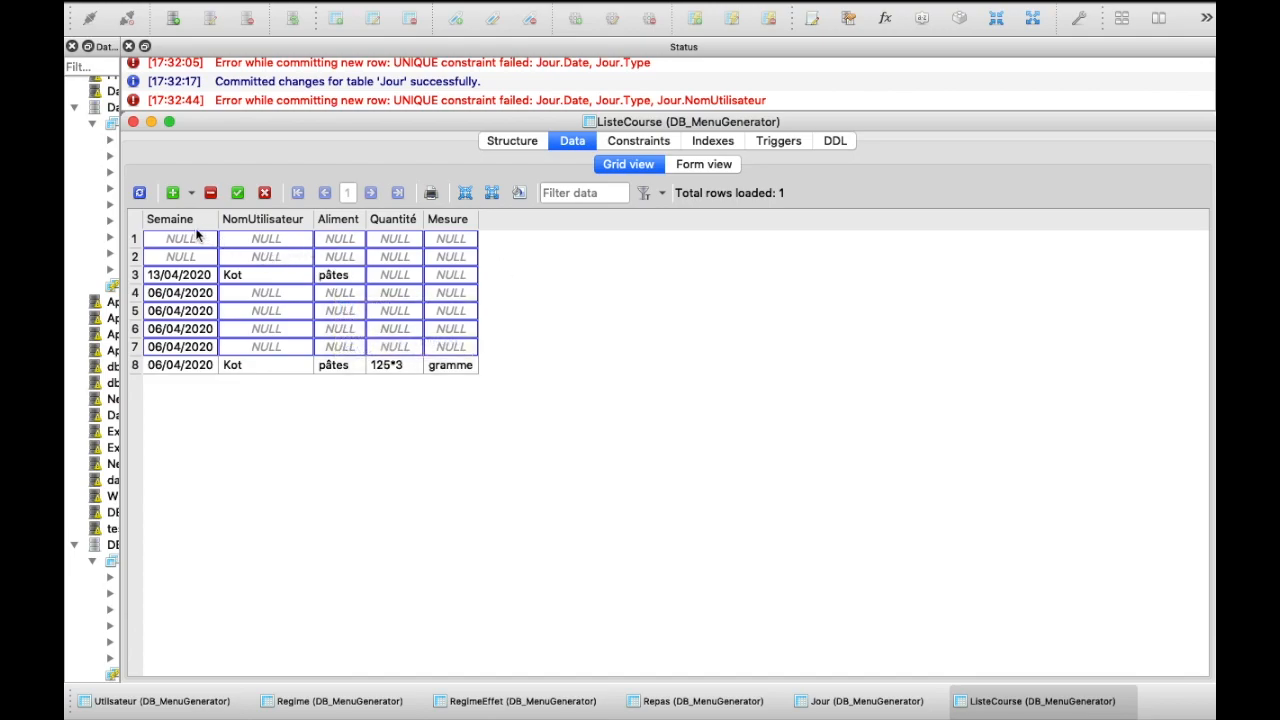
# - Add three more rows to ListeCourse, and set row 3 to Semaine 06/04/2020 and NomUtilisateur Famille
pyautogui.click(173, 194)
pyautogui.click(173, 194)
pyautogui.click(173, 194)
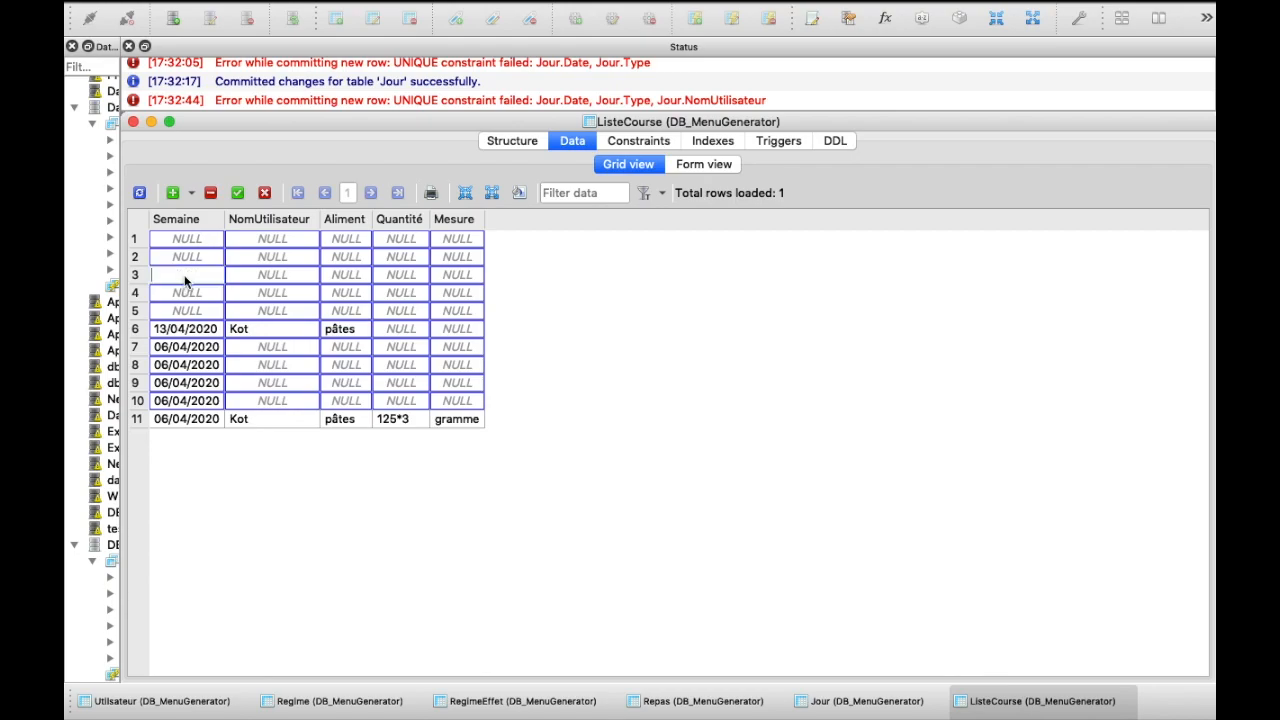
pyautogui.click(182, 344)
pyautogui.click(183, 274)
pyautogui.press('super+v')
pyautogui.doubleClick(265, 274)
pyautogui.click(311, 276)
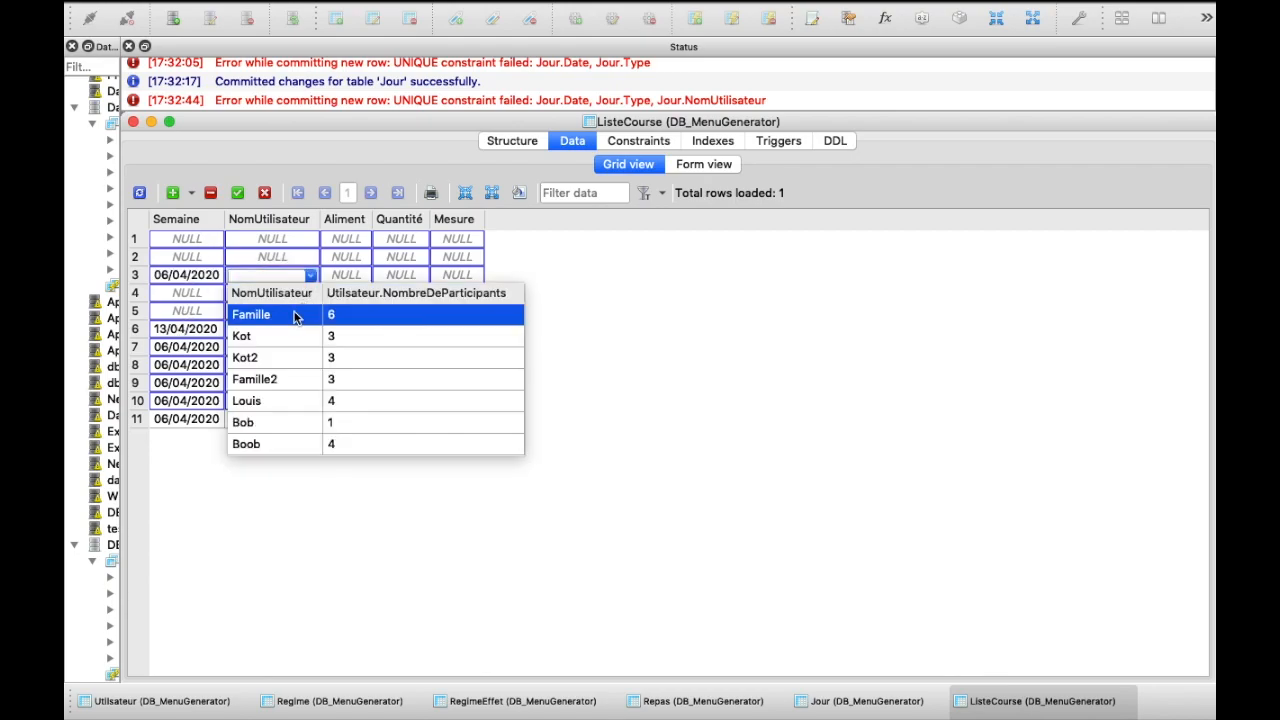
pyautogui.click(300, 313)
# - Complete the Famille row with Aliment pâtes, Quantité 125*6 and Mesure gramme
pyautogui.doubleClick(345, 283)
pyautogui.write('pâtes')
pyautogui.doubleClick(391, 275)
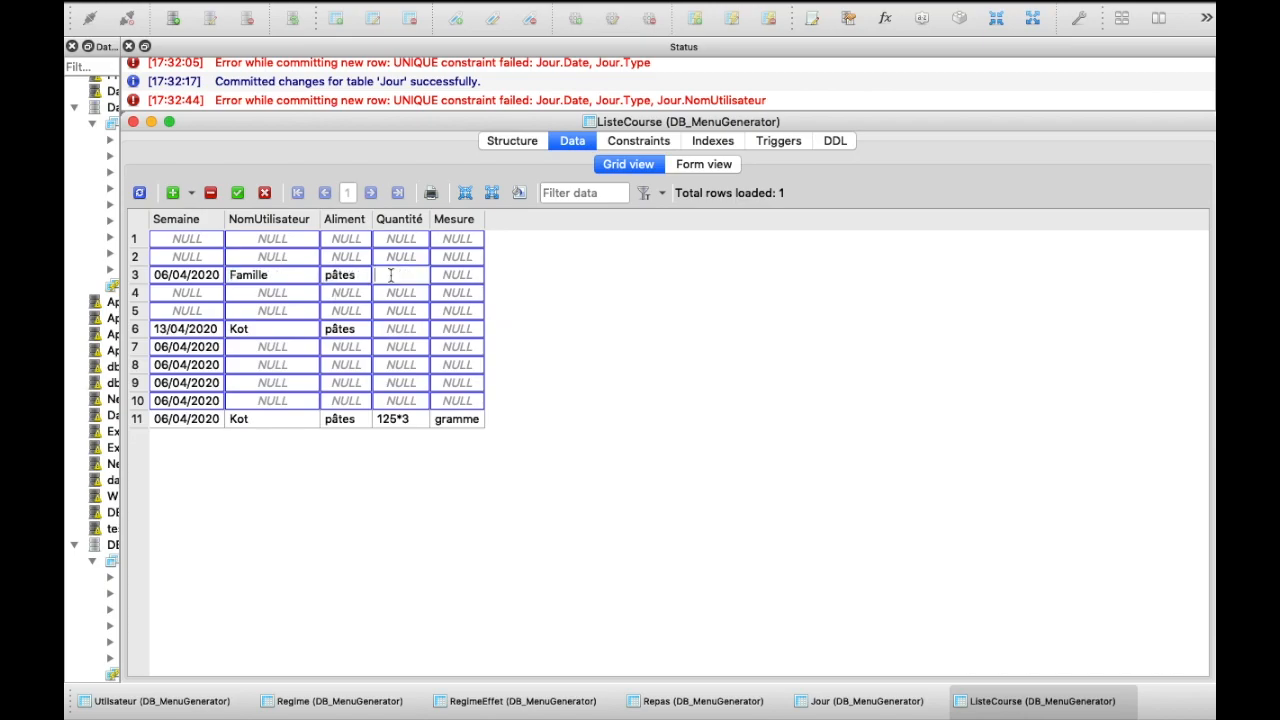
pyautogui.write('125*6')
pyautogui.press('Tab')
pyautogui.write('gramme')
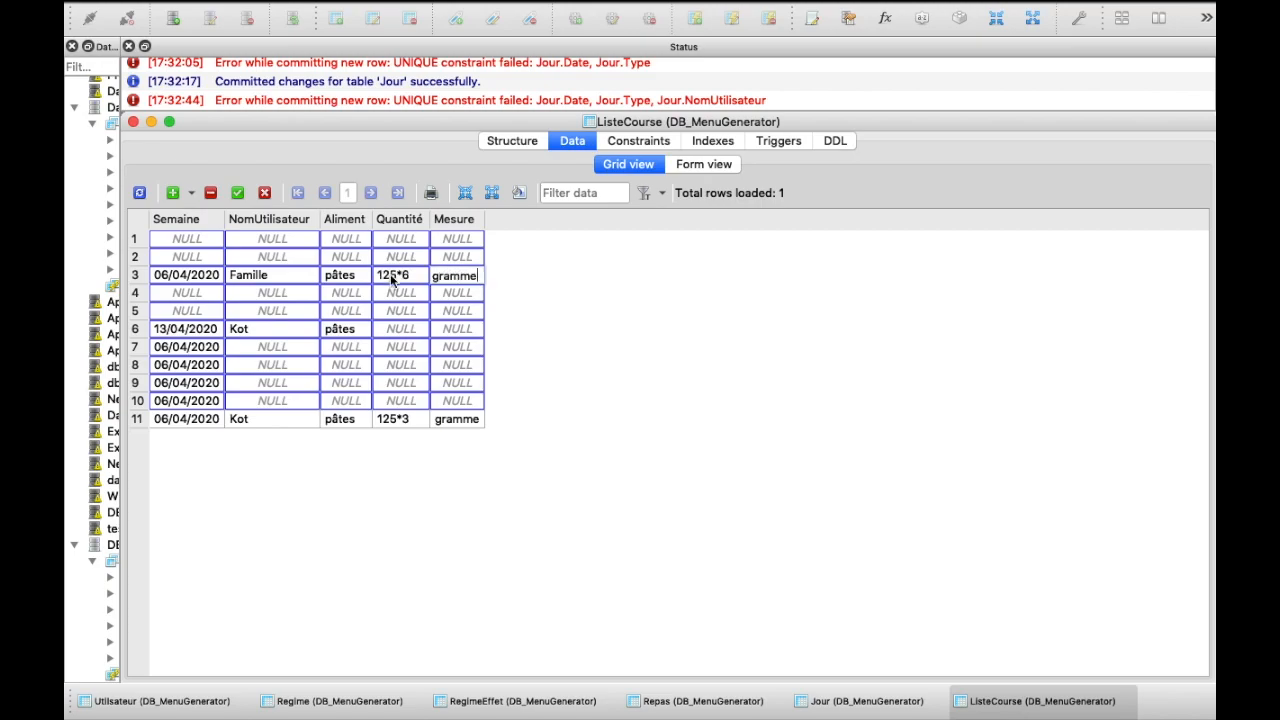
pyautogui.press('Return')
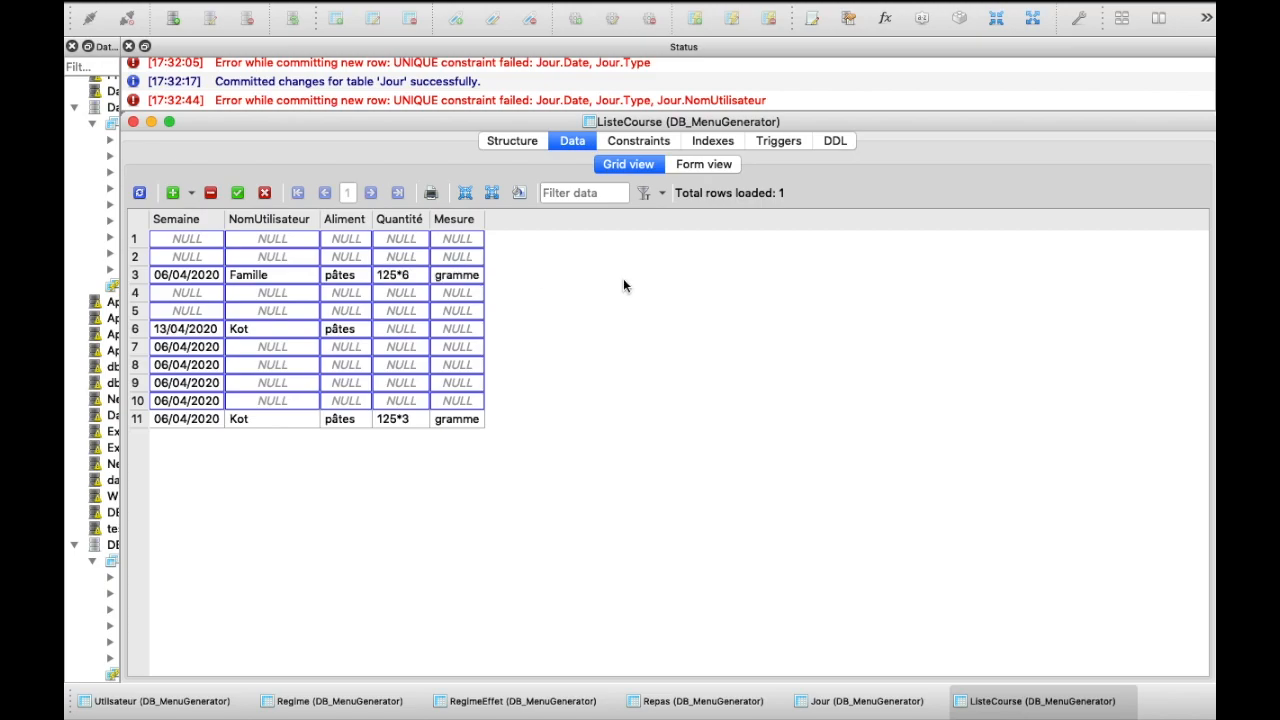